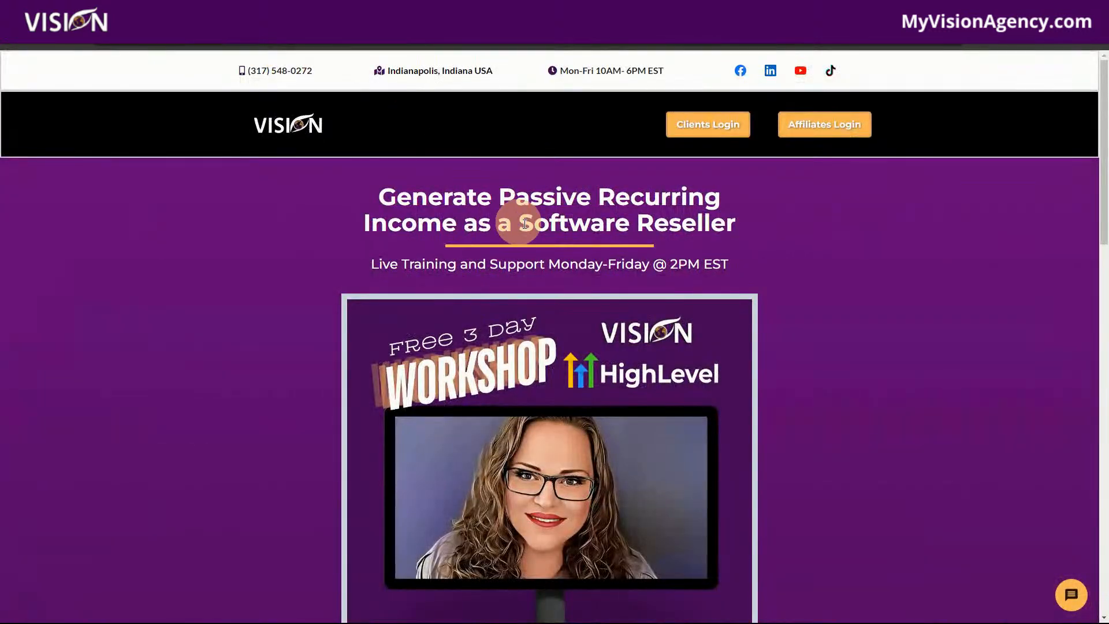
- Open the High Level Overview course from the free courses' learning section and look through its lesson list
{"action": "scroll", "coordinate": [805, 380], "scroll_direction": "down", "scroll_amount": 6}
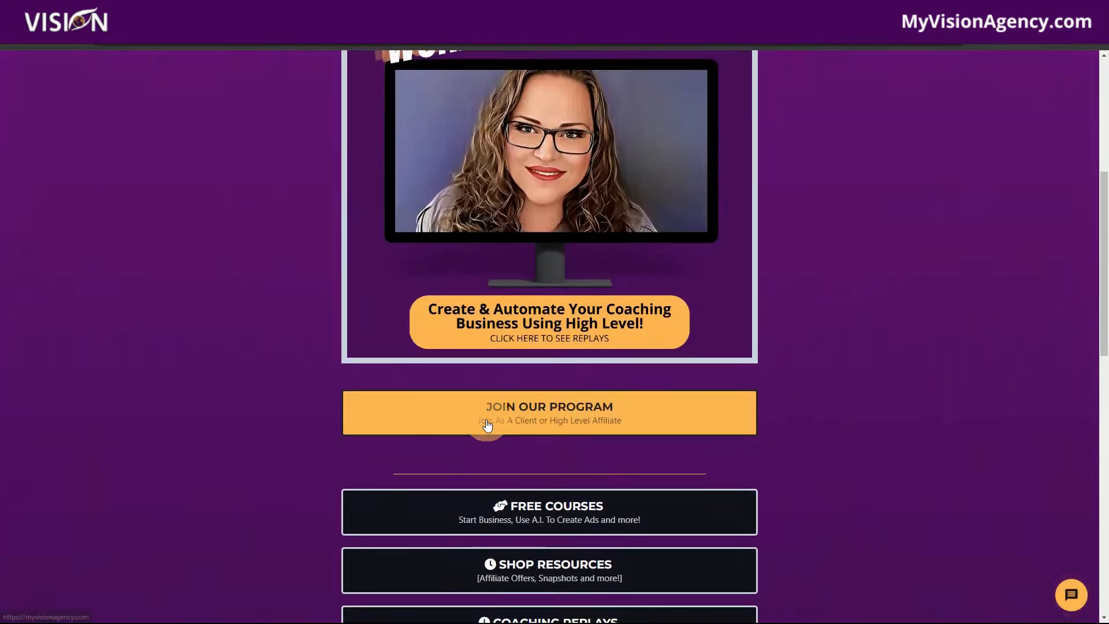
{"action": "left_click", "coordinate": [539, 511]}
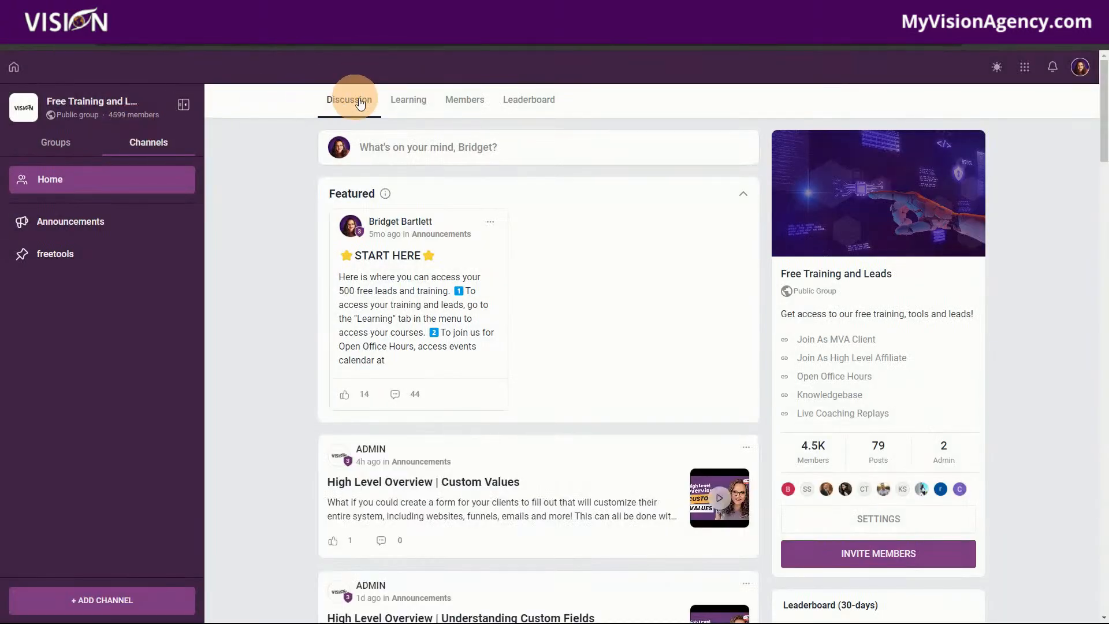
{"action": "left_click", "coordinate": [409, 99]}
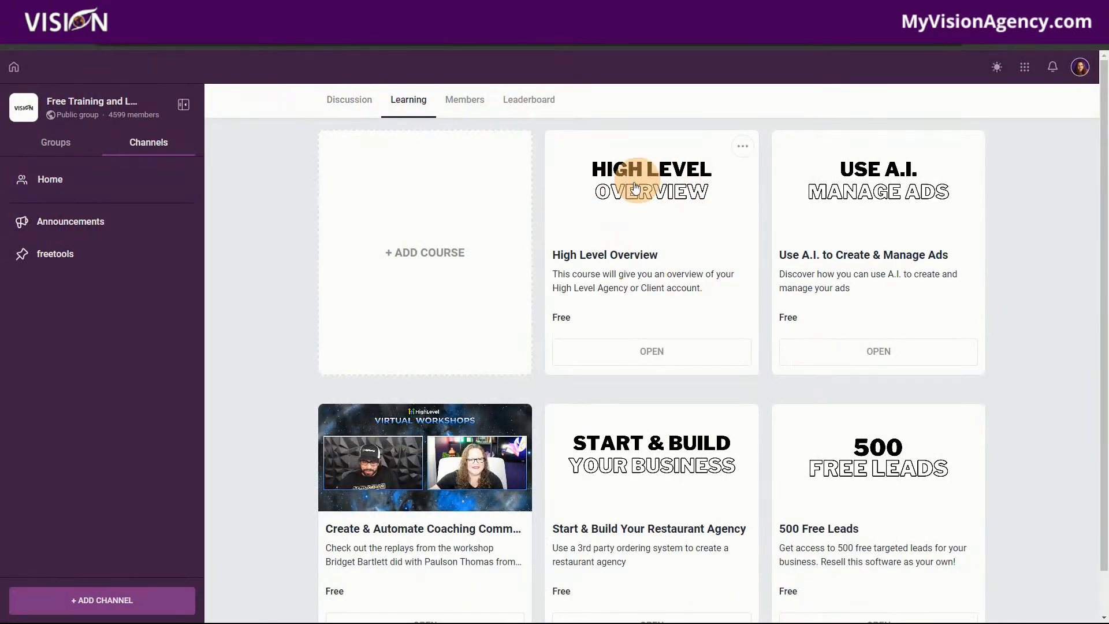
{"action": "left_click", "coordinate": [648, 215]}
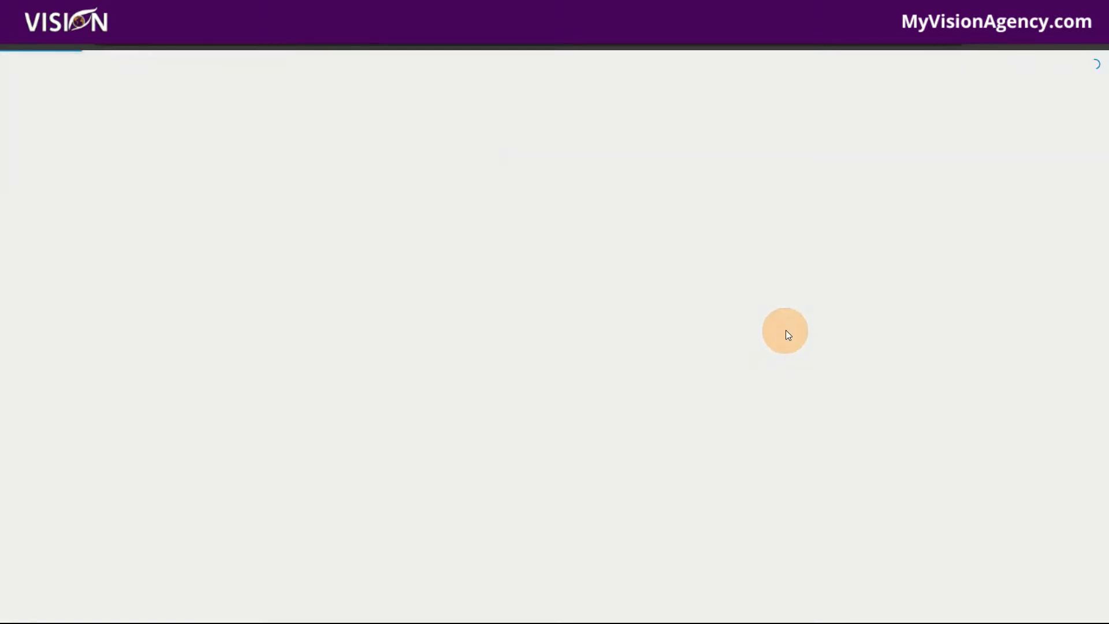
{"action": "scroll", "coordinate": [850, 274], "scroll_direction": "down", "scroll_amount": 1}
{"action": "scroll", "coordinate": [762, 346], "scroll_direction": "down", "scroll_amount": 10}
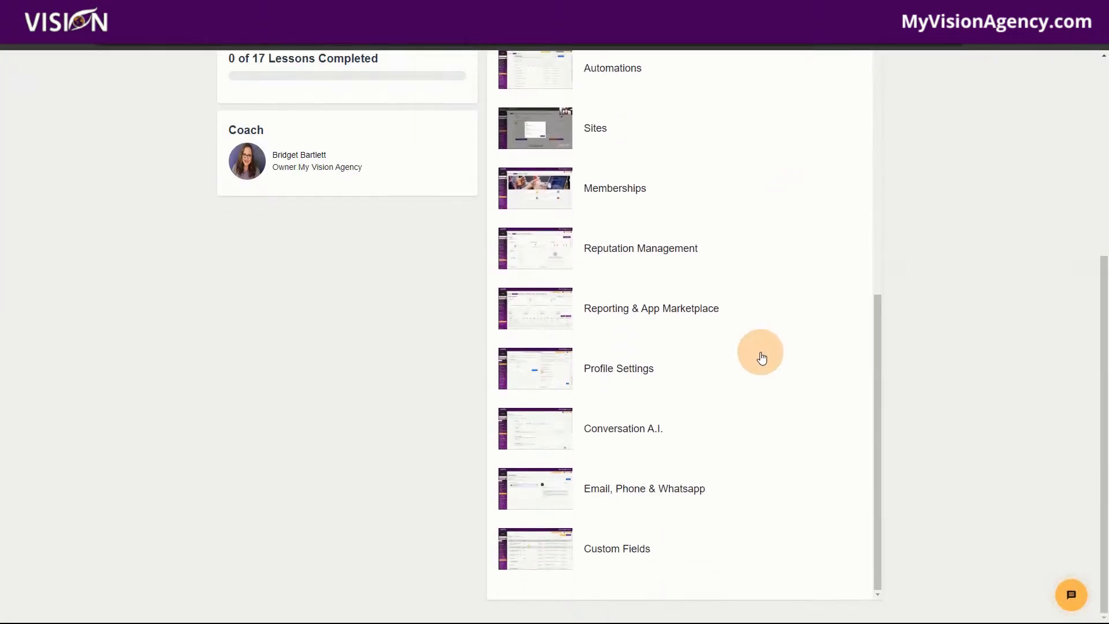
{"action": "scroll", "coordinate": [951, 475], "scroll_direction": "up", "scroll_amount": 4}
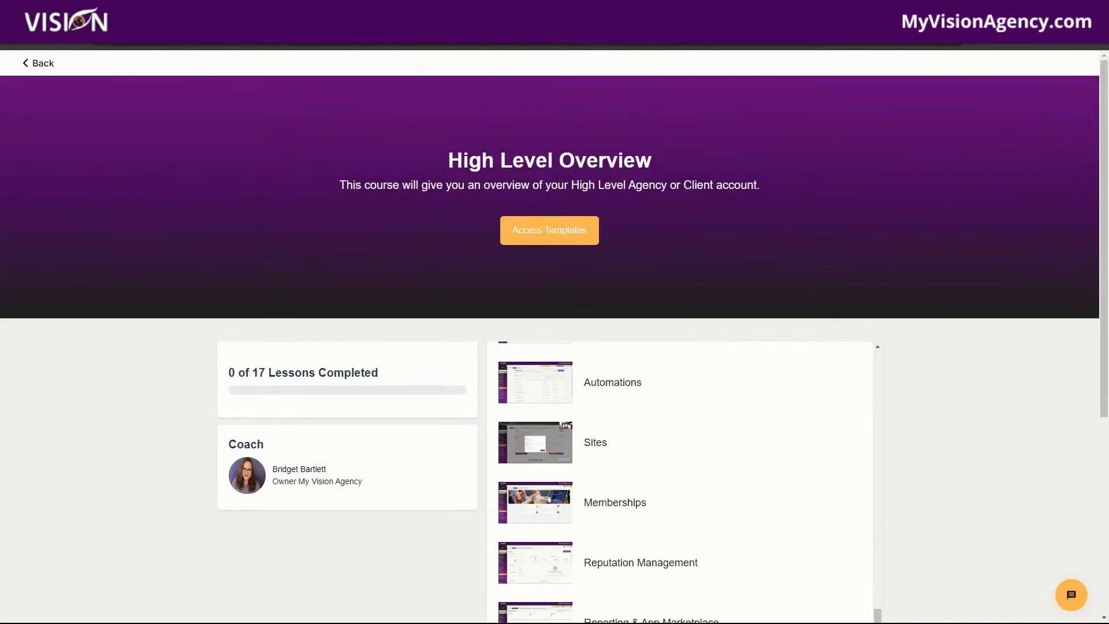
{"action": "left_click", "coordinate": [323, 10]}
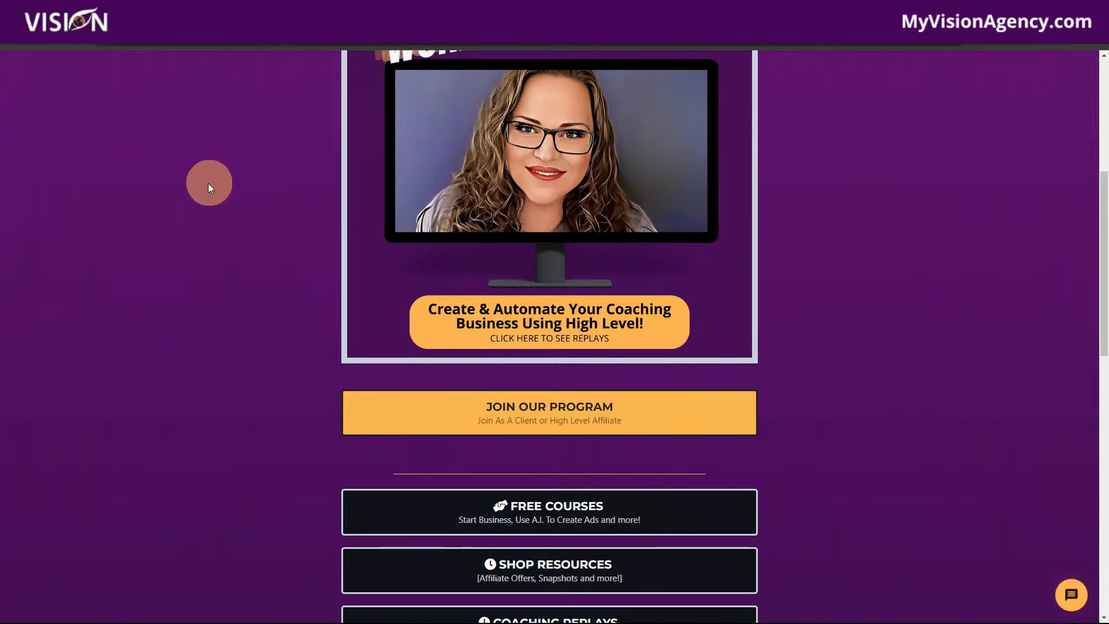
- View the Join Our Program page and switch to the account's Custom Values settings
{"action": "left_click", "coordinate": [557, 411]}
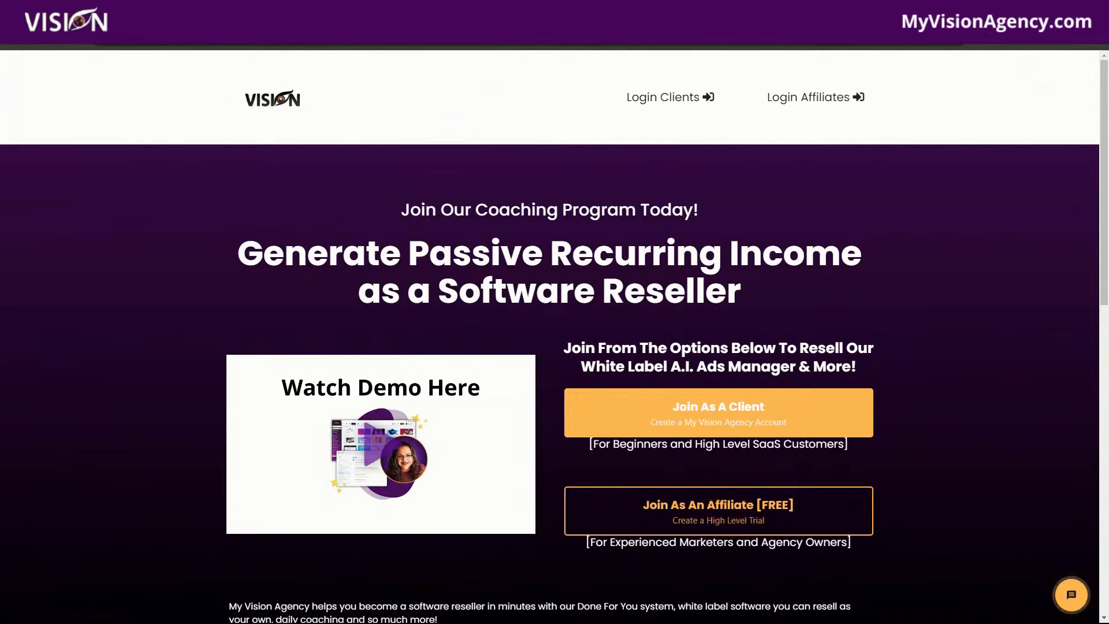
{"action": "left_click", "coordinate": [199, 9]}
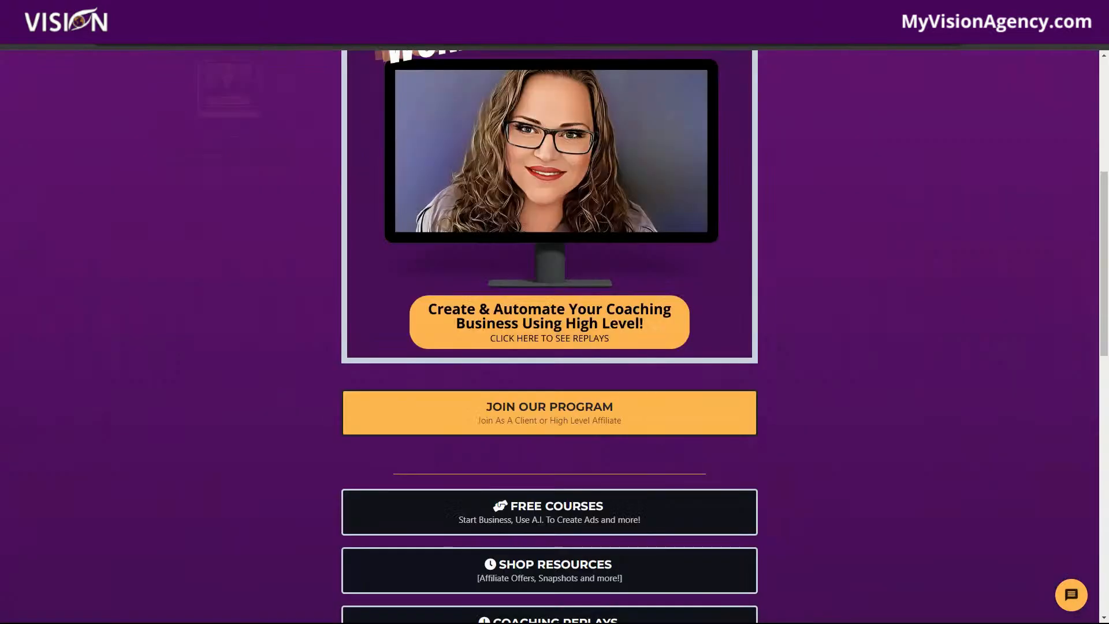
{"action": "left_click", "coordinate": [120, 10]}
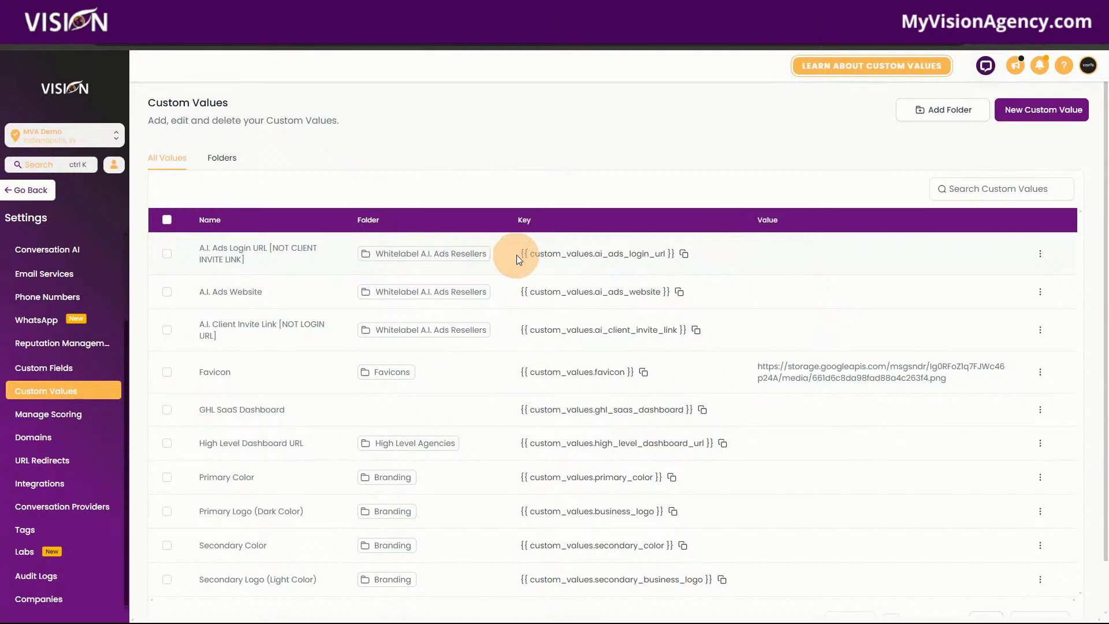
- Copy the key of the A.I. Ads Login URL custom value
{"action": "left_click_drag", "start_coordinate": [520, 253], "coordinate": [674, 257]}
{"action": "key", "text": "ctrl+c"}
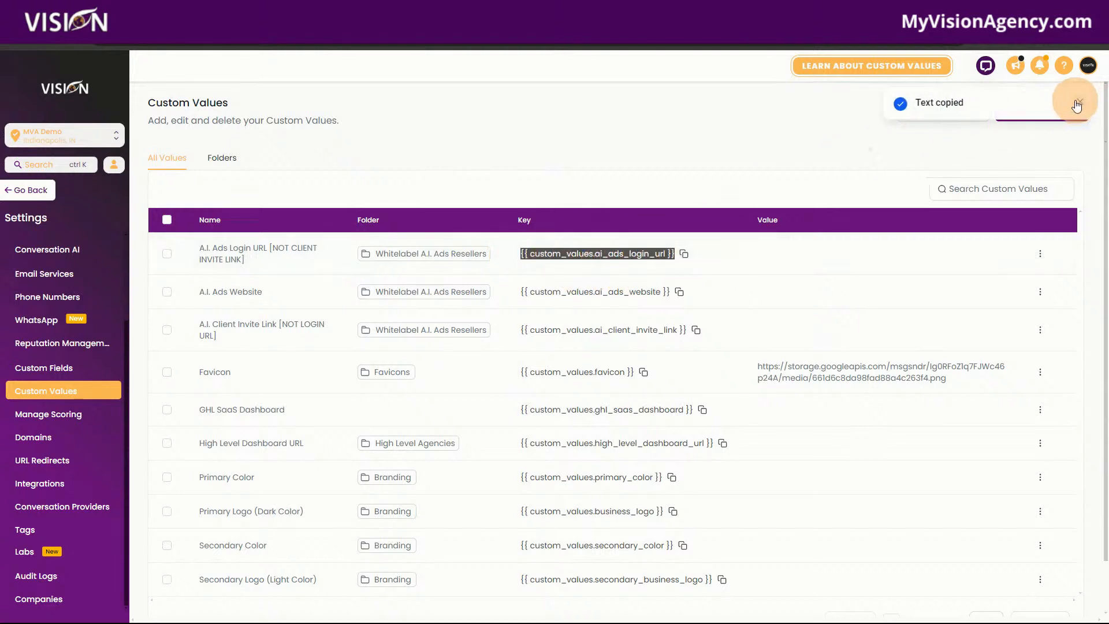
{"action": "left_click", "coordinate": [1076, 103]}
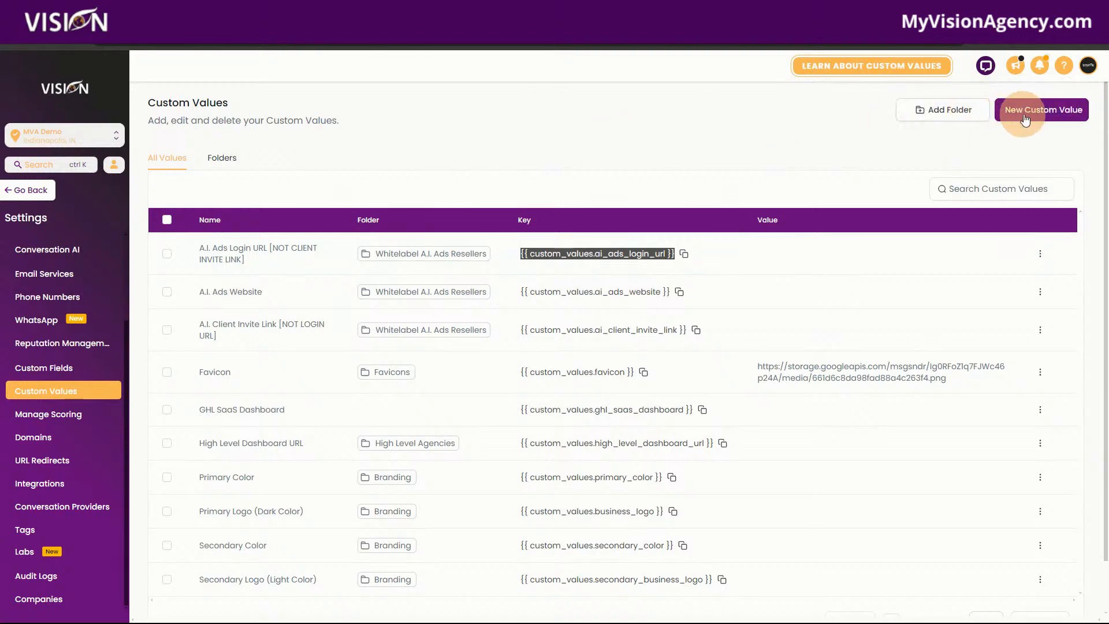
- Create a custom value named "Type of pet" with no value and no folder
{"action": "left_click", "coordinate": [1024, 118]}
{"action": "left_click", "coordinate": [467, 293]}
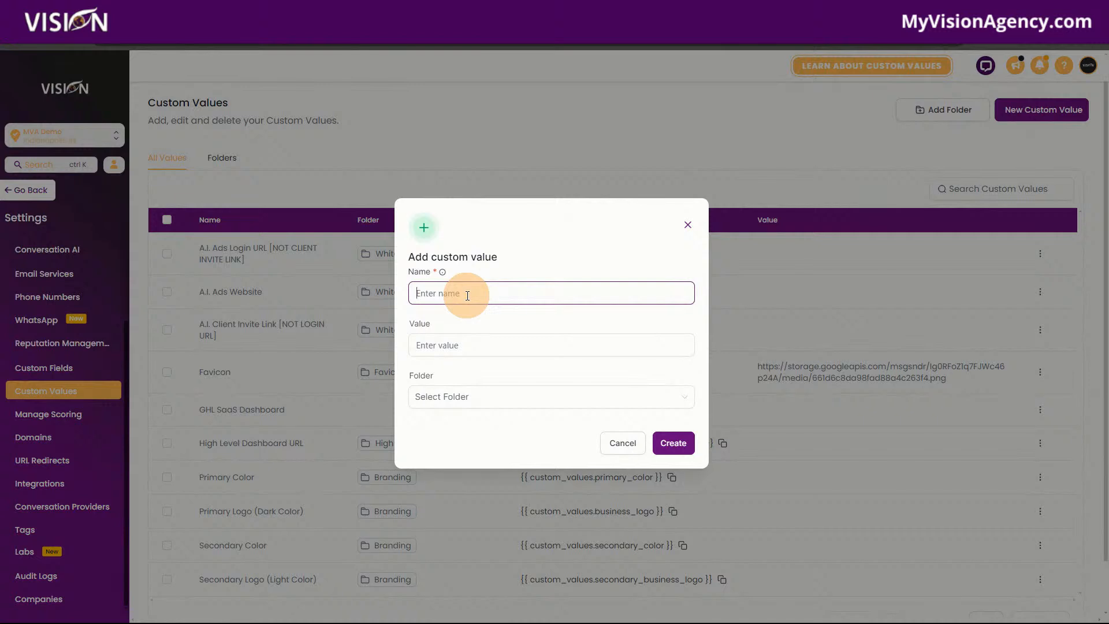
{"action": "type", "text": "Type iof pet"}
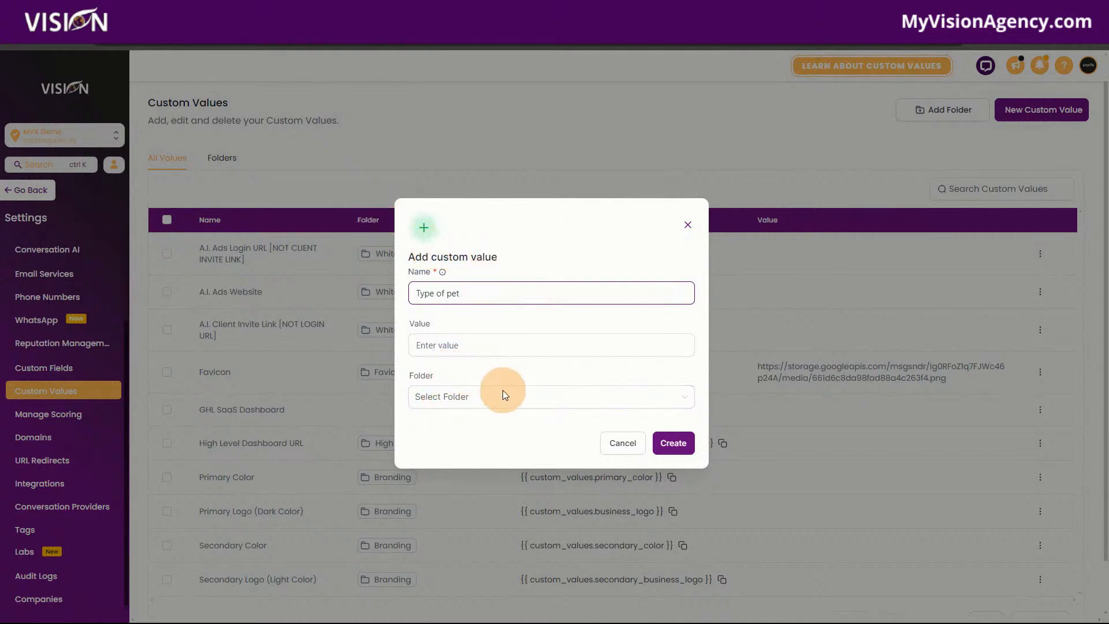
{"action": "left_click", "coordinate": [440, 398]}
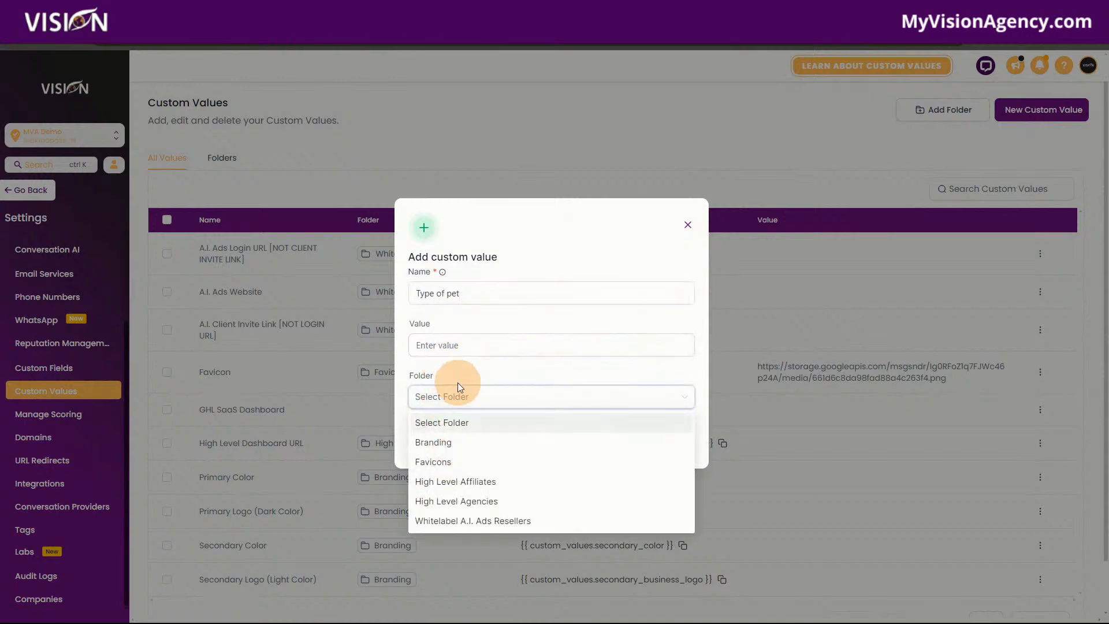
{"action": "left_click", "coordinate": [460, 370]}
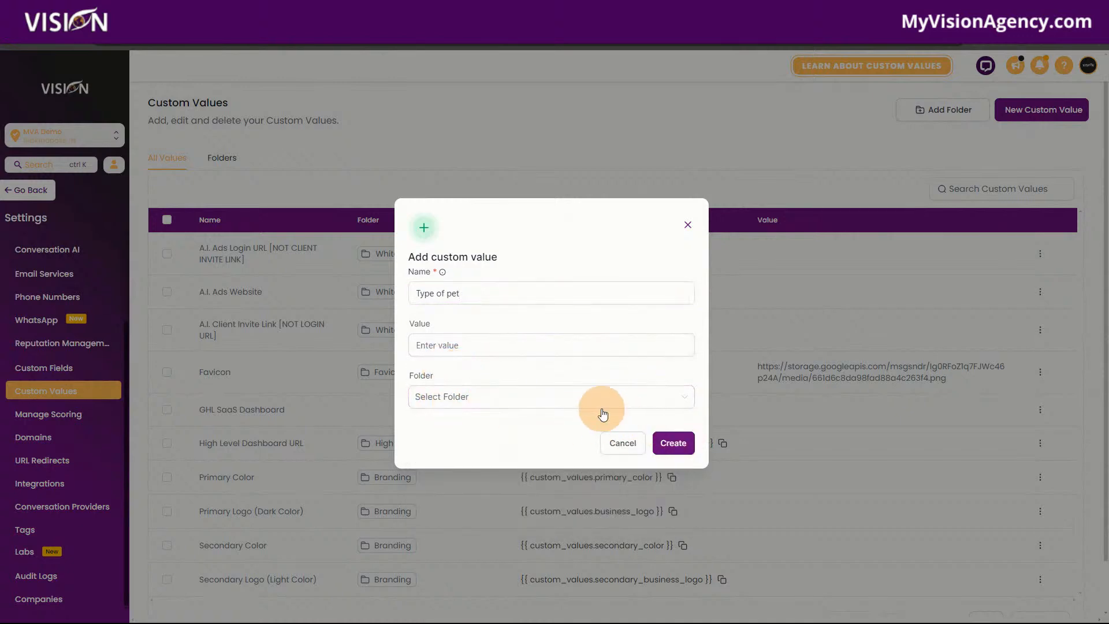
{"action": "left_click", "coordinate": [673, 449]}
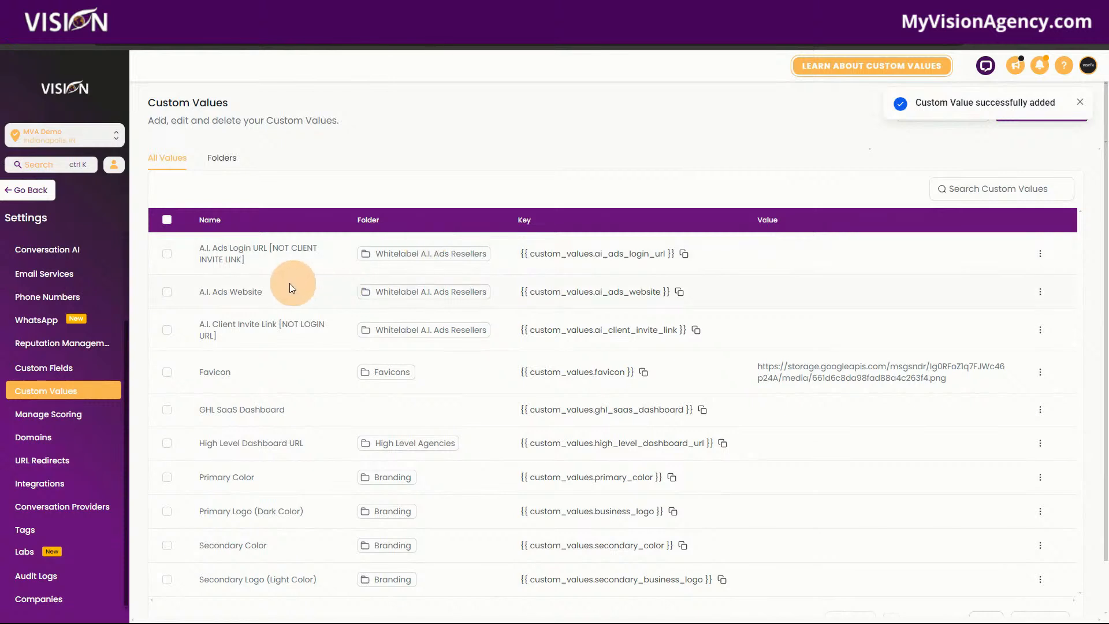
- Search the custom values for "type" and set the value of Type of pet to "Dog"
{"action": "left_click", "coordinate": [990, 186]}
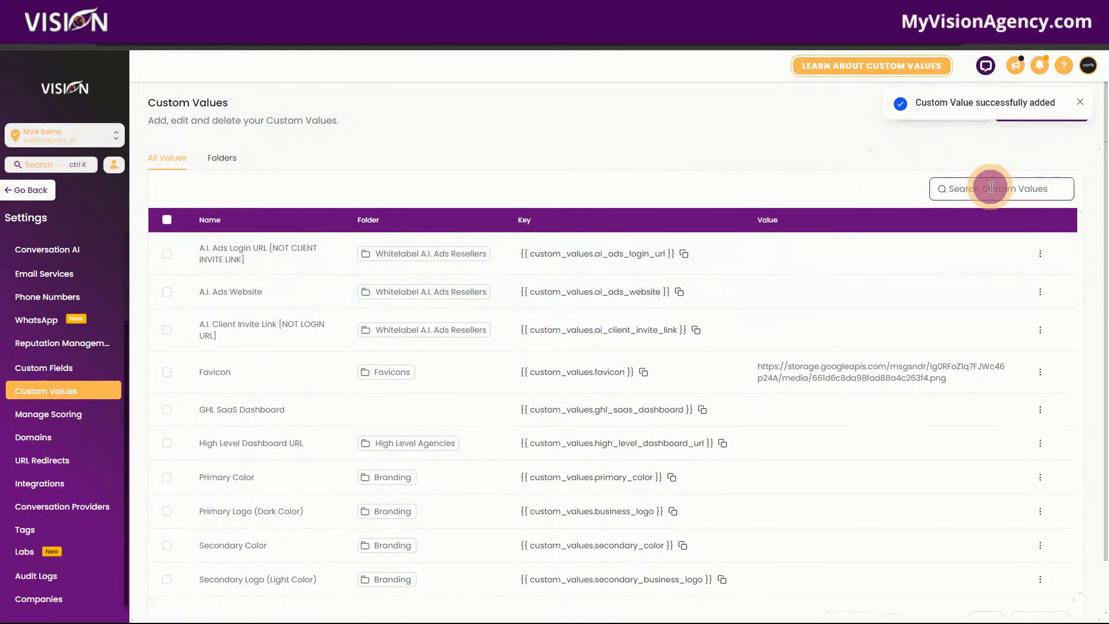
{"action": "type", "text": "type"}
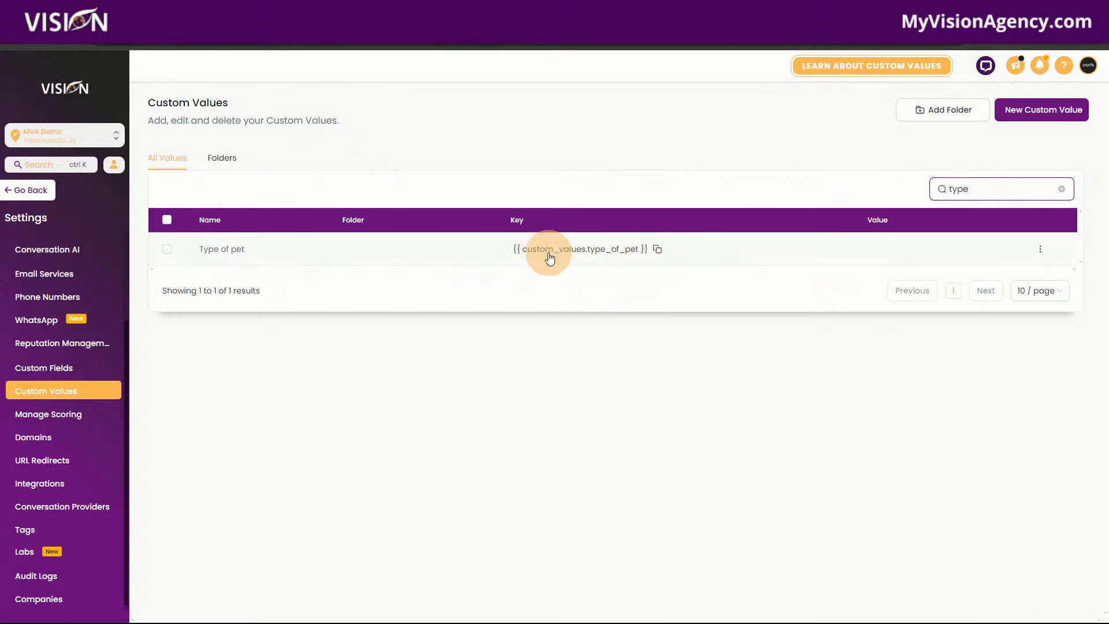
{"action": "left_click", "coordinate": [1040, 249]}
{"action": "left_click", "coordinate": [1018, 291]}
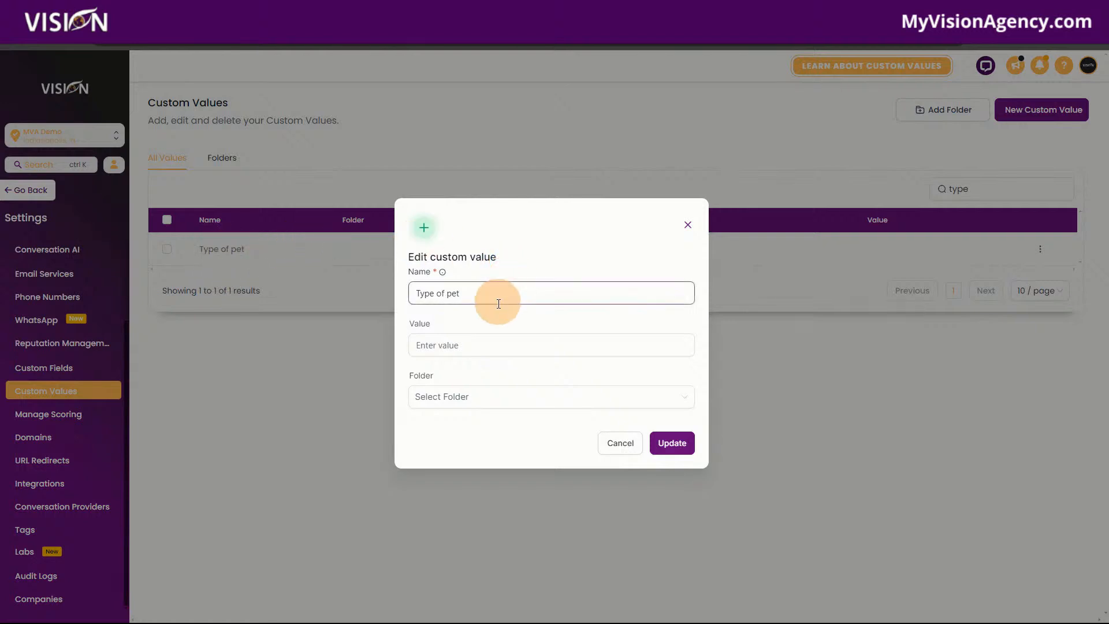
{"action": "left_click", "coordinate": [488, 344]}
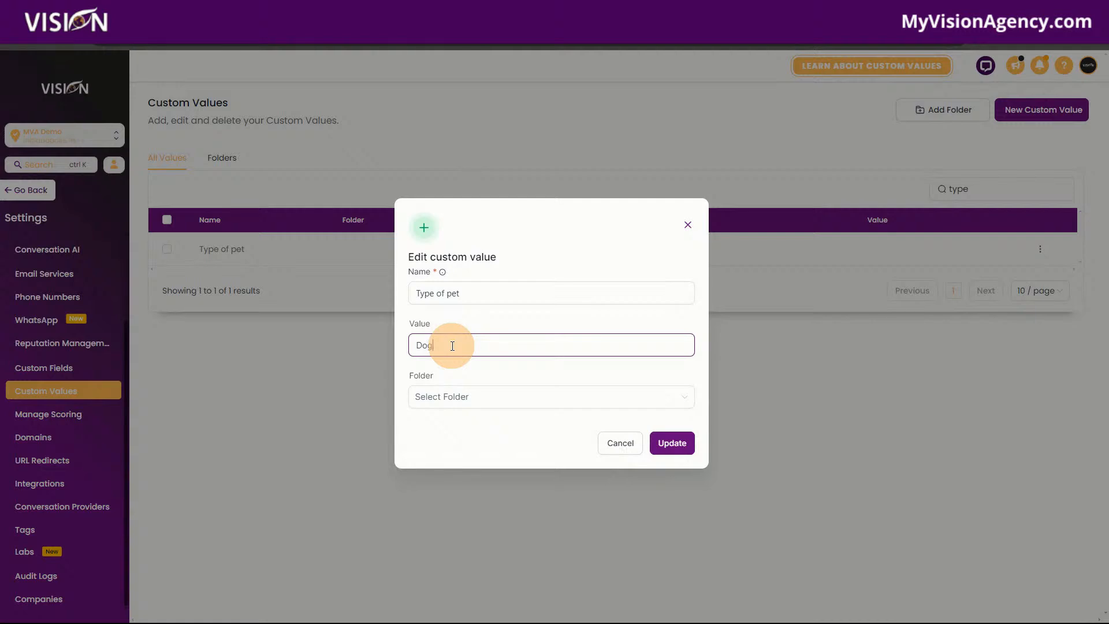
{"action": "left_click", "coordinate": [672, 443]}
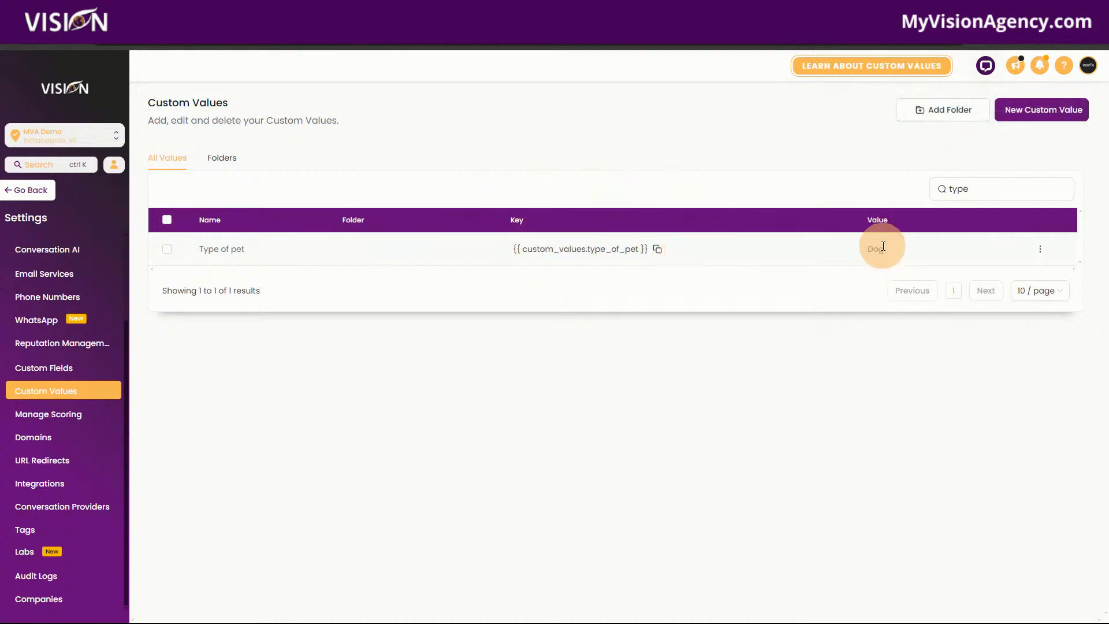
- Review the edit form of the Type of pet custom value and close it without changes
{"action": "left_click", "coordinate": [1040, 249]}
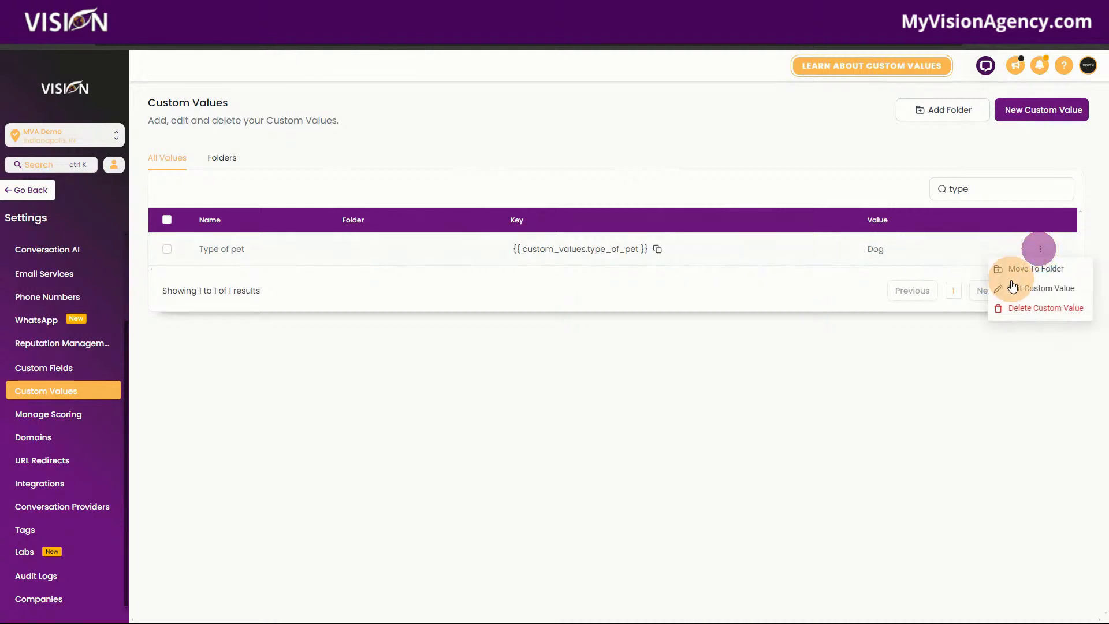
{"action": "left_click", "coordinate": [1012, 290]}
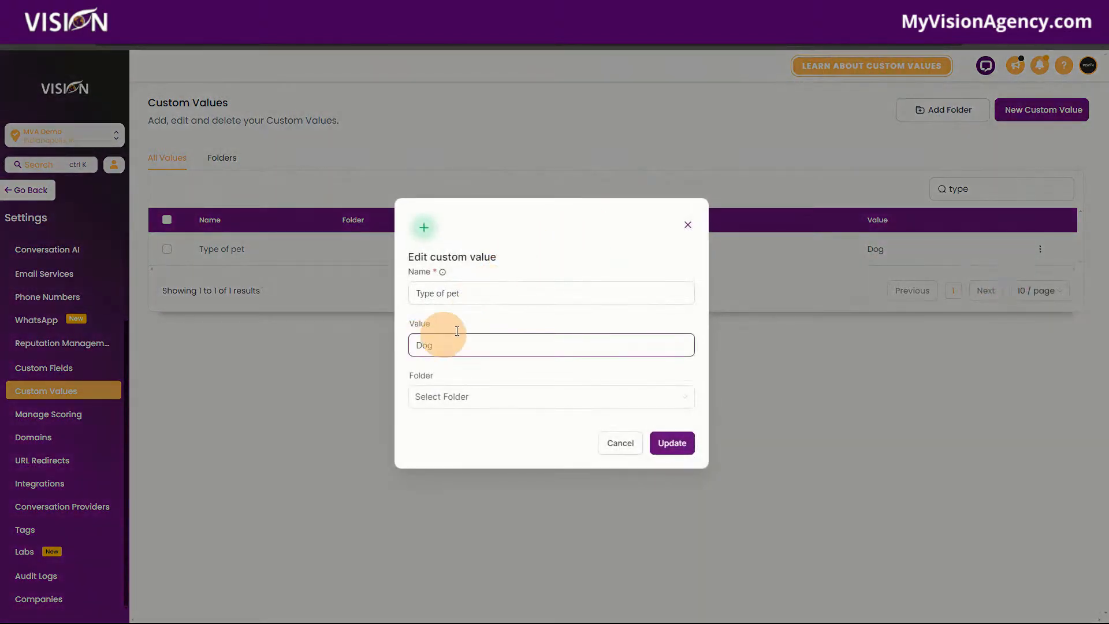
{"action": "left_click", "coordinate": [690, 224]}
- Copy the Type of pet key and open the Home page of the Clean SaaS funnel, stored in the Trash folder, for editing
{"action": "left_click", "coordinate": [657, 249]}
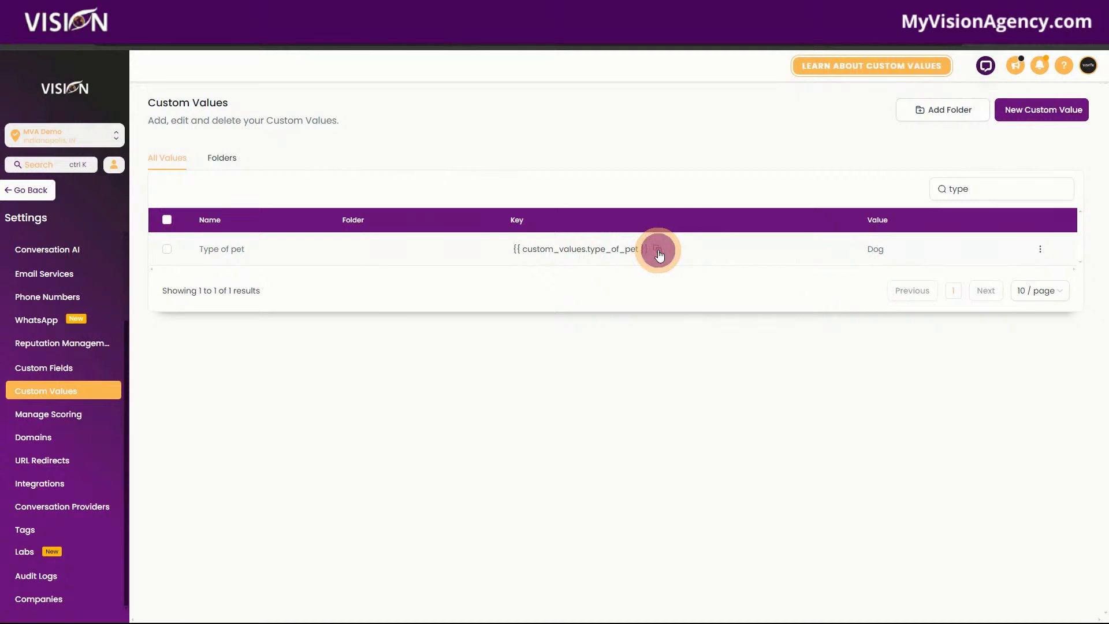
{"action": "left_click", "coordinate": [35, 193]}
{"action": "left_click", "coordinate": [45, 423]}
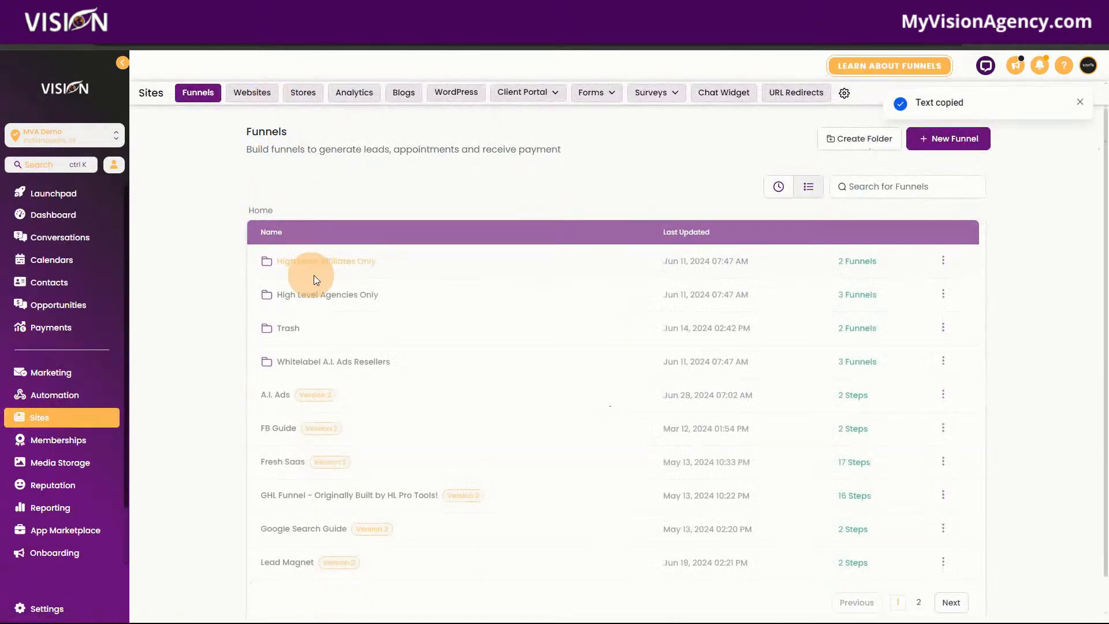
{"action": "left_click", "coordinate": [287, 327]}
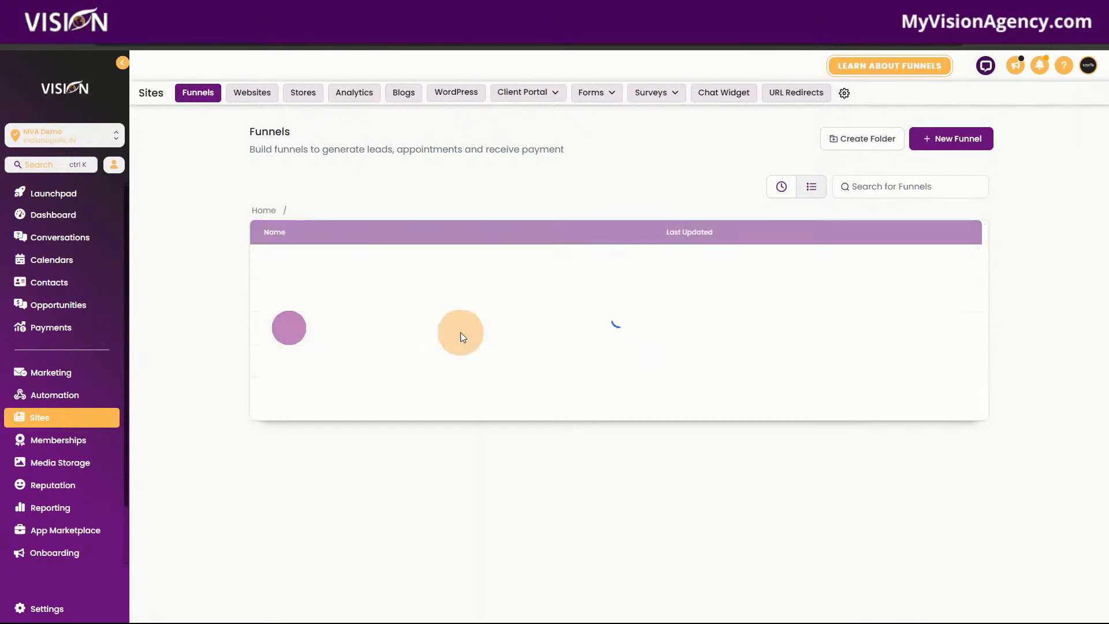
{"action": "left_click_drag", "start_coordinate": [283, 292], "coordinate": [296, 294]}
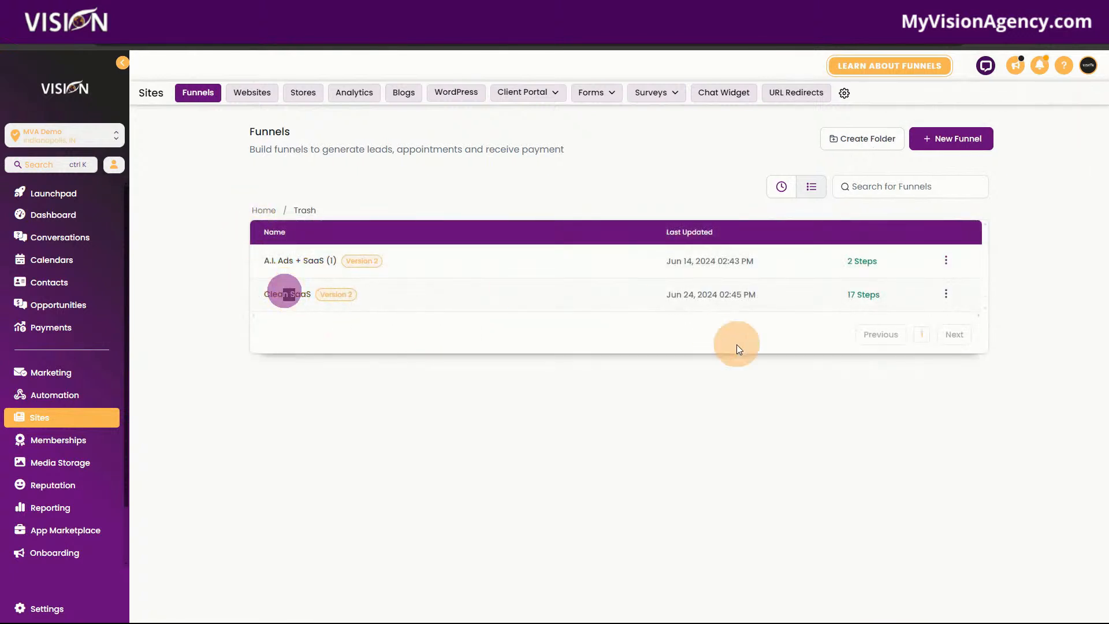
{"action": "left_click", "coordinate": [306, 293]}
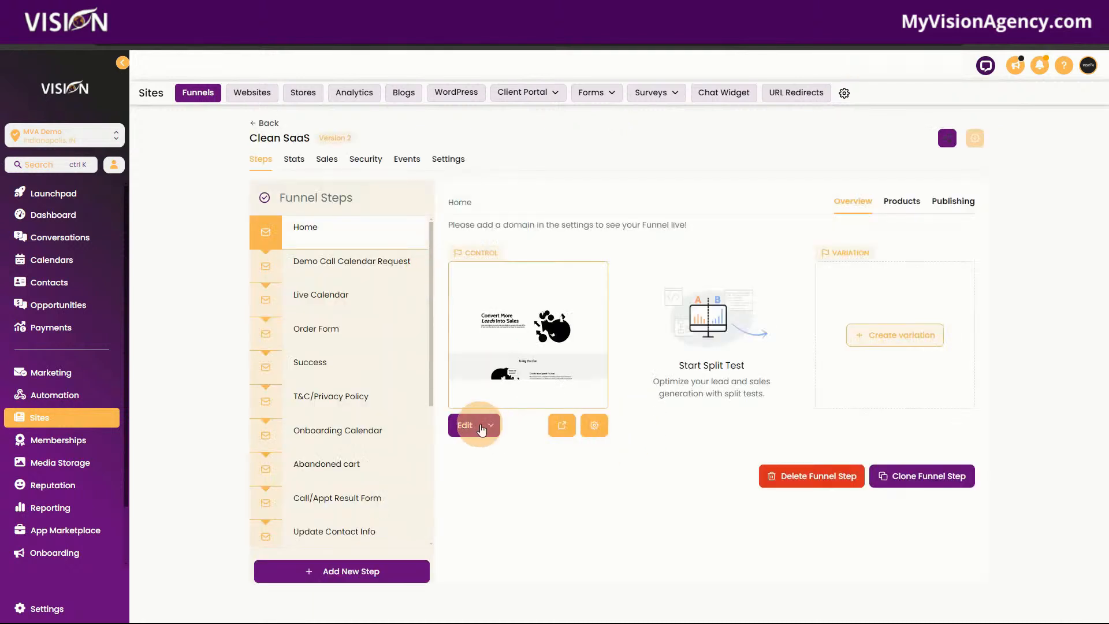
{"action": "left_click", "coordinate": [491, 430]}
{"action": "left_click", "coordinate": [490, 398]}
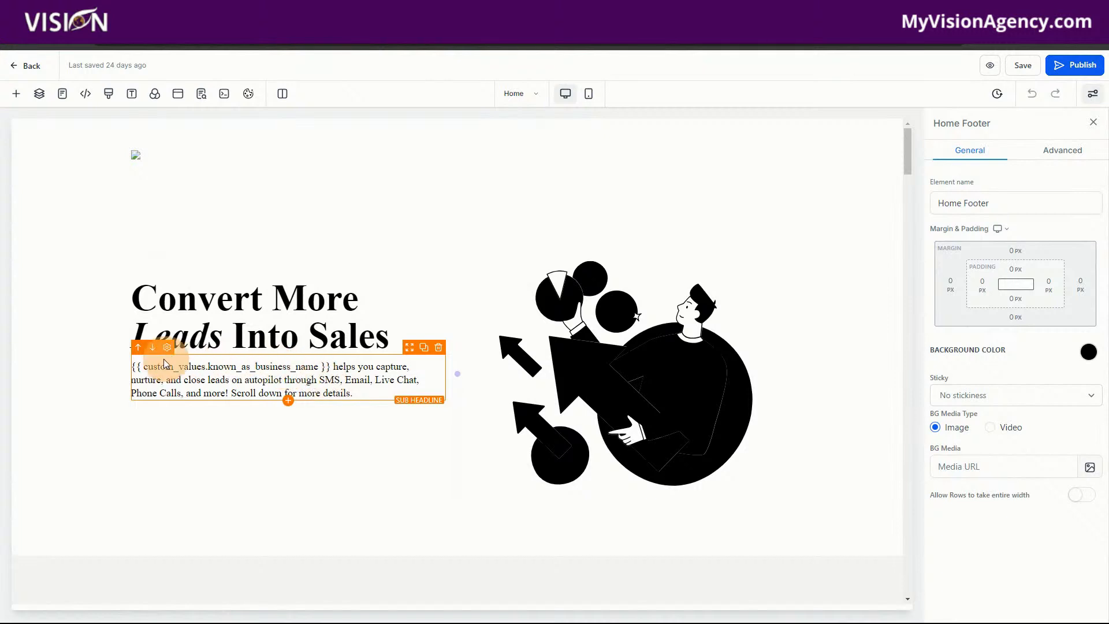
- Replace the word "Sales" in the page headline with {{ custom_values.type_of_pet }} and save the page
{"action": "left_click", "coordinate": [377, 394]}
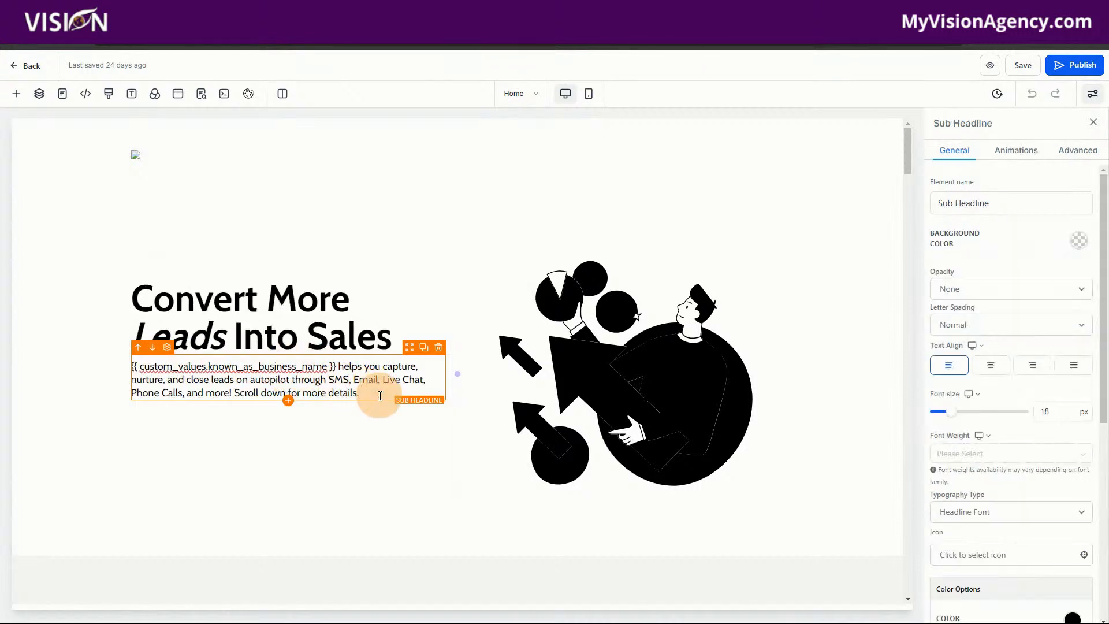
{"action": "left_click_drag", "start_coordinate": [308, 335], "coordinate": [396, 336]}
{"action": "key", "text": "BackSpace"}
{"action": "key", "text": "ctrl+v"}
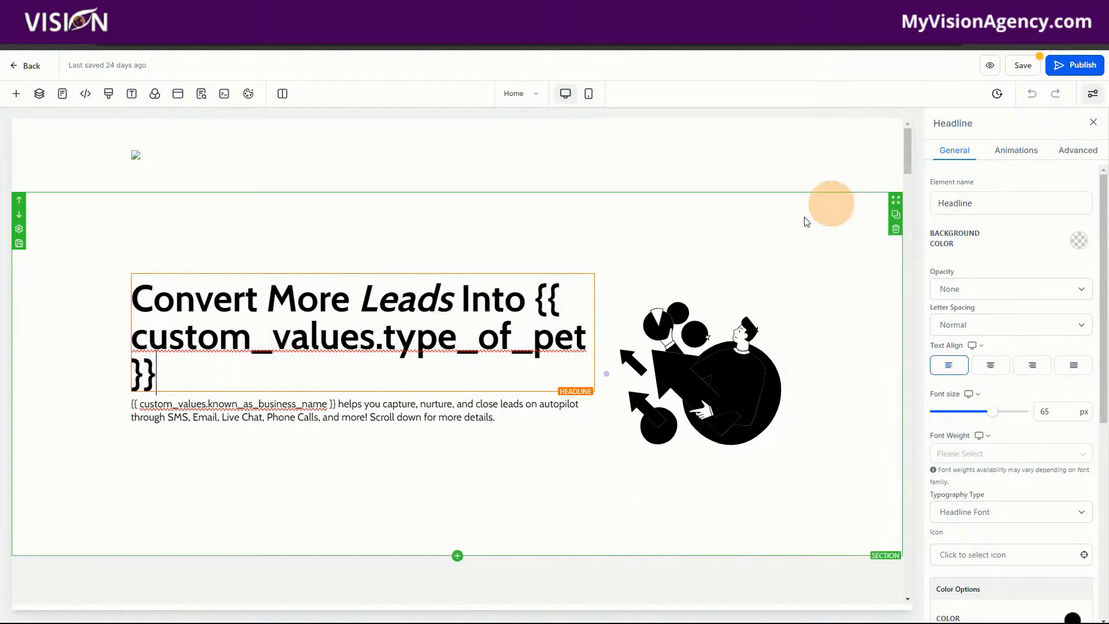
{"action": "left_click", "coordinate": [1025, 74]}
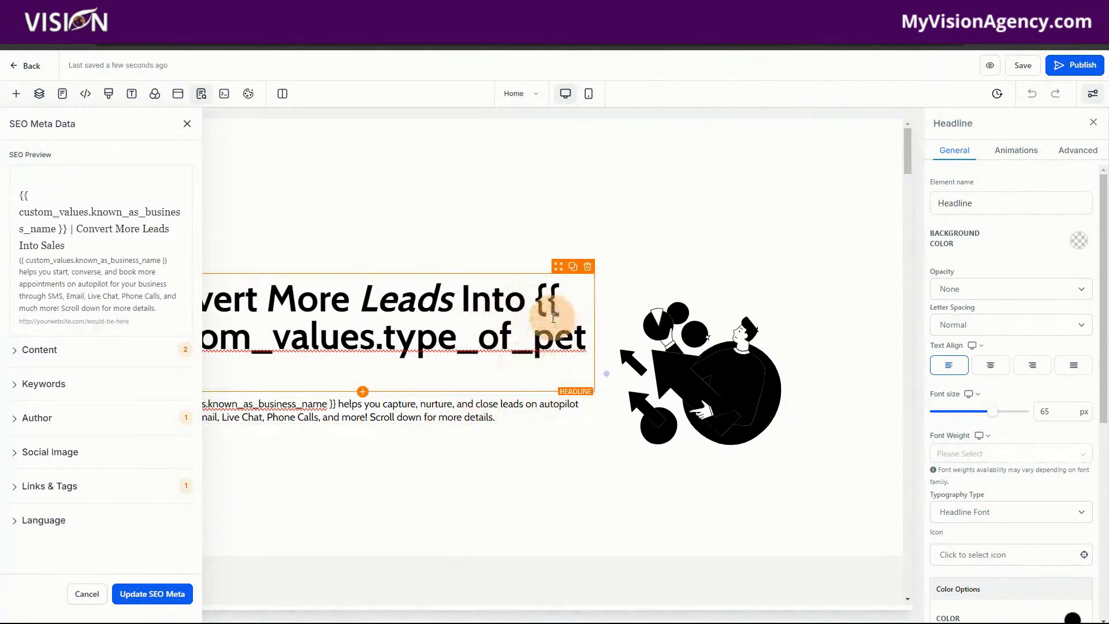
- Preview the Home page with its custom value and return to the Clean SaaS funnel steps
{"action": "left_click", "coordinate": [991, 67]}
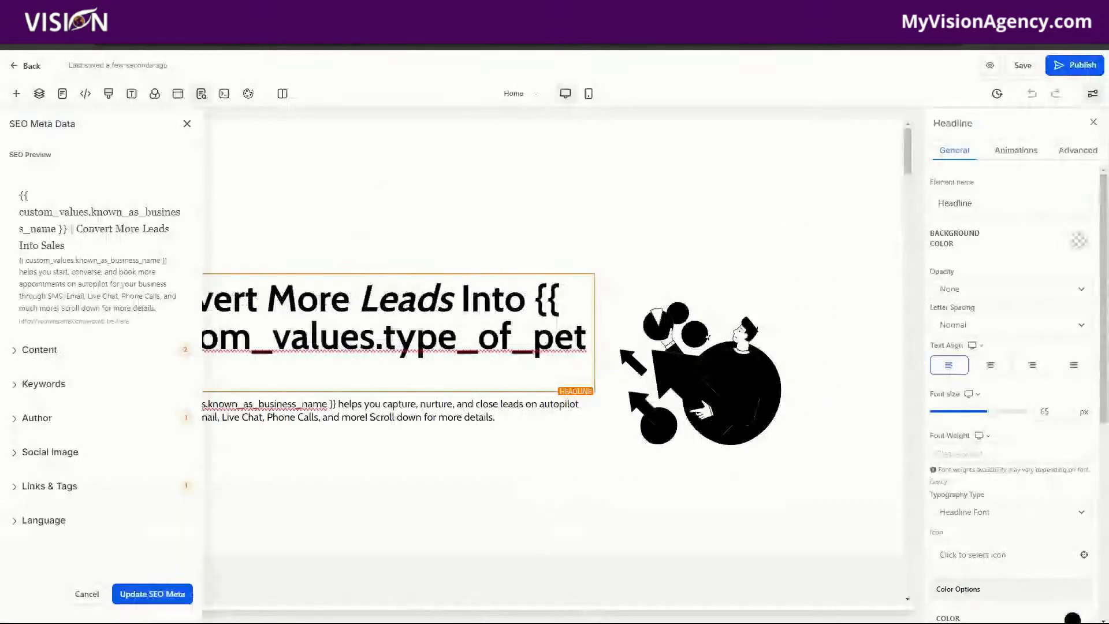
{"action": "left_click", "coordinate": [35, 67]}
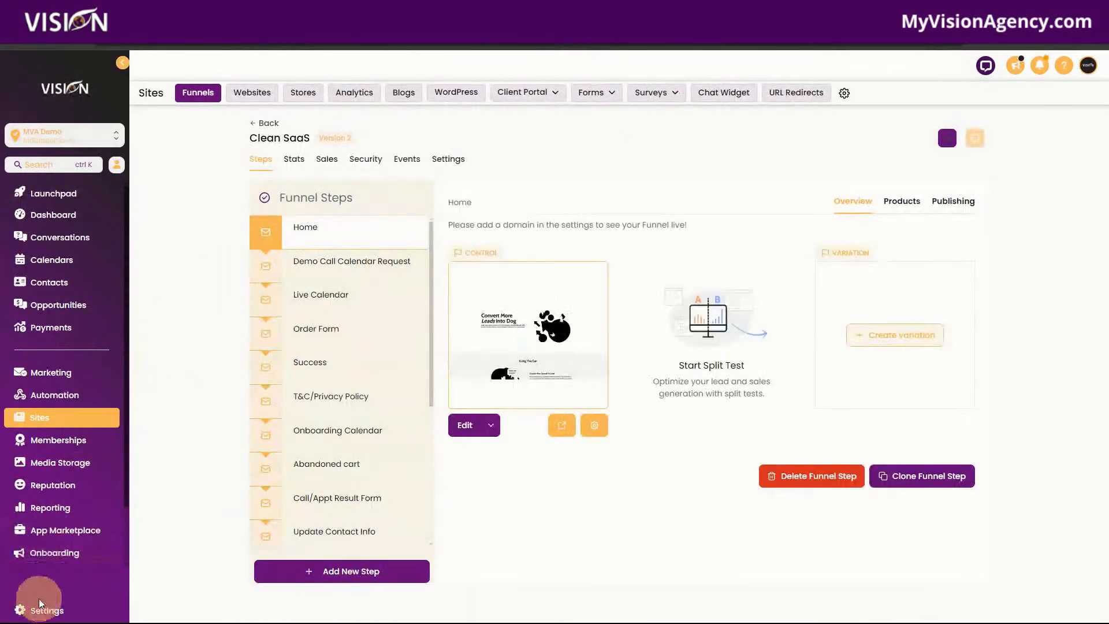
- Search the custom values in Settings for "pet" and set the Type of pet value to Cats
{"action": "left_click", "coordinate": [67, 597]}
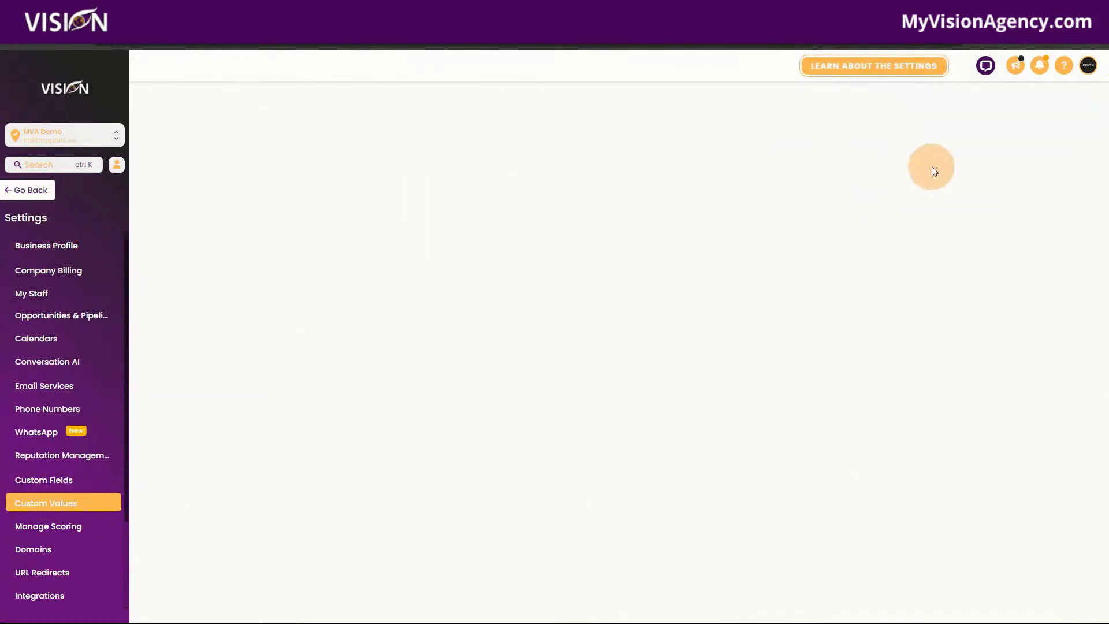
{"action": "left_click", "coordinate": [983, 188]}
{"action": "type", "text": "pet"}
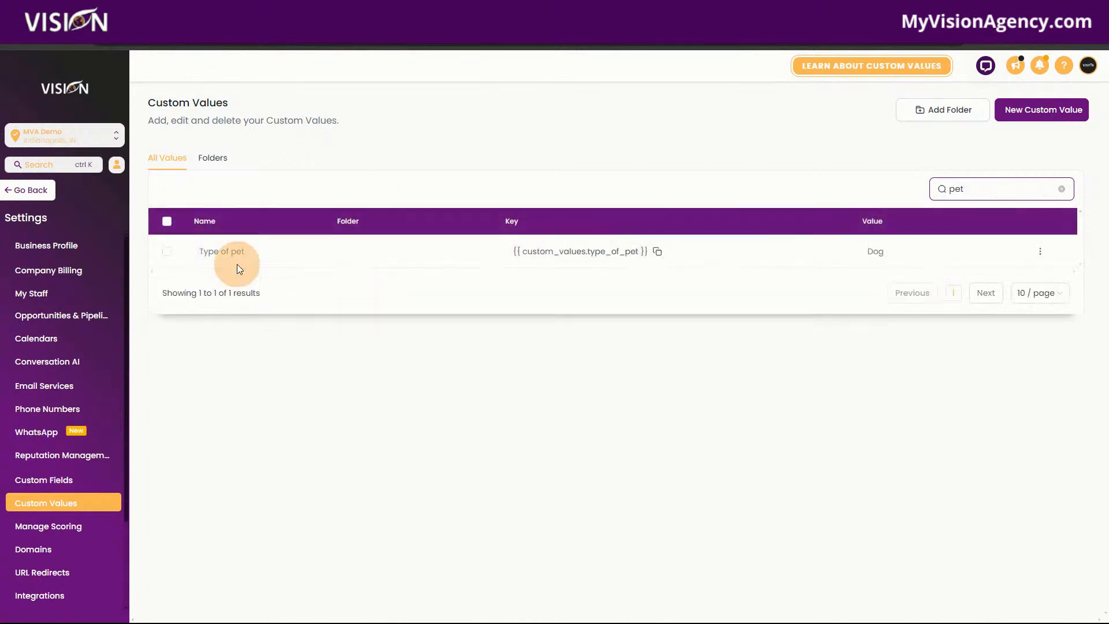
{"action": "left_click", "coordinate": [1042, 259]}
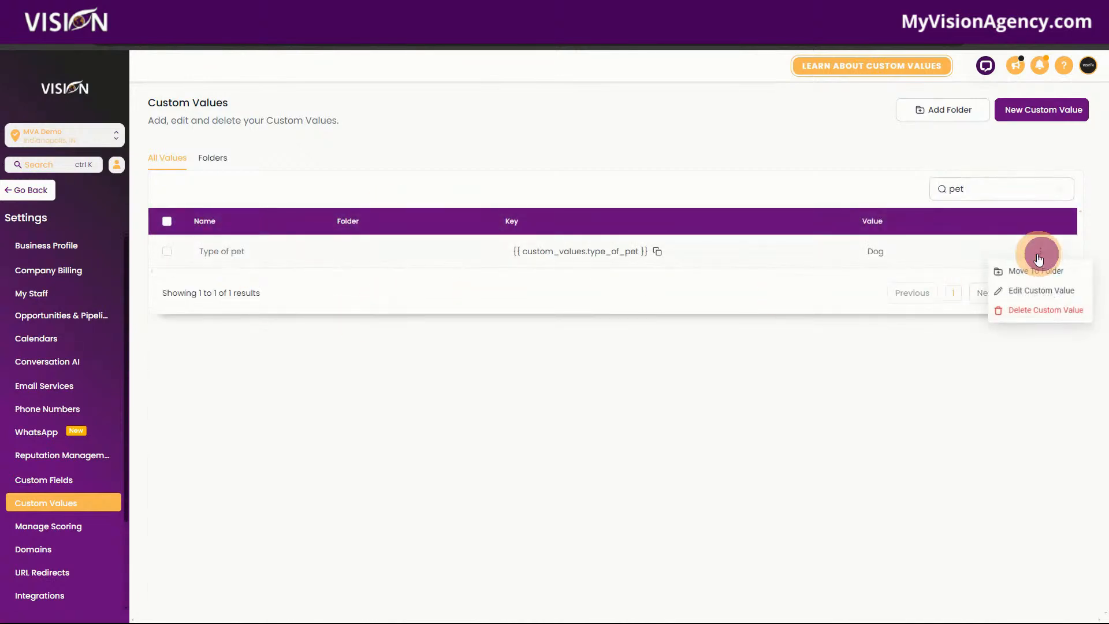
{"action": "left_click", "coordinate": [1010, 288]}
{"action": "left_click_drag", "start_coordinate": [448, 362], "coordinate": [397, 358]}
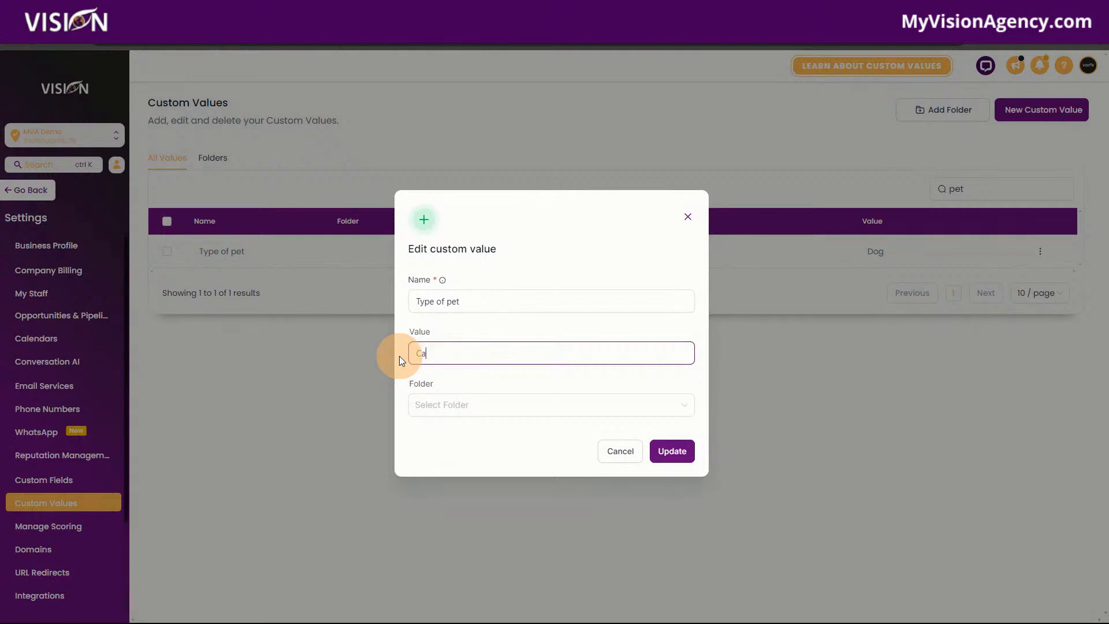
{"action": "type", "text": "Cats"}
{"action": "left_click", "coordinate": [673, 450]}
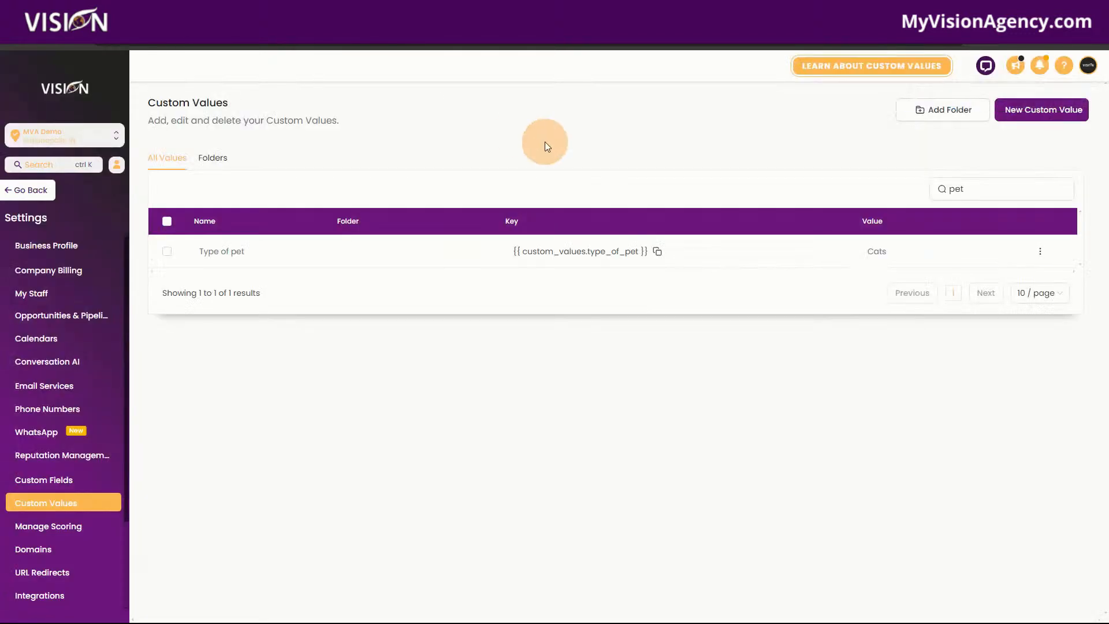
- Clear the custom values search and open the Home page of the Clean SaaS funnel for editing
{"action": "left_click_drag", "start_coordinate": [1003, 186], "coordinate": [941, 184]}
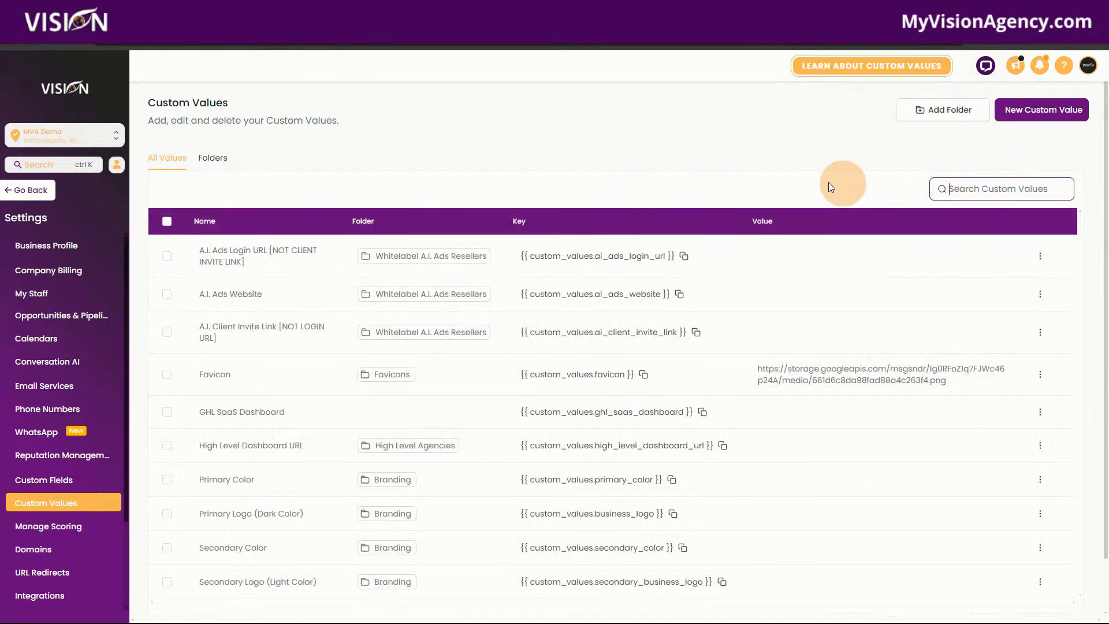
{"action": "left_click", "coordinate": [29, 190]}
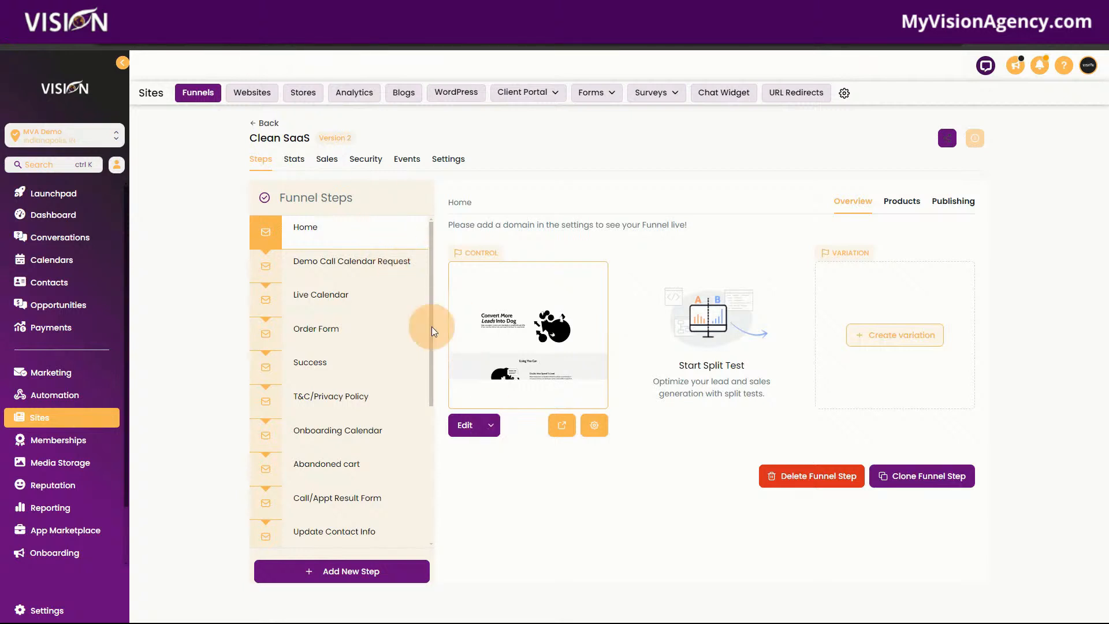
{"action": "left_click", "coordinate": [492, 425]}
{"action": "left_click", "coordinate": [494, 403]}
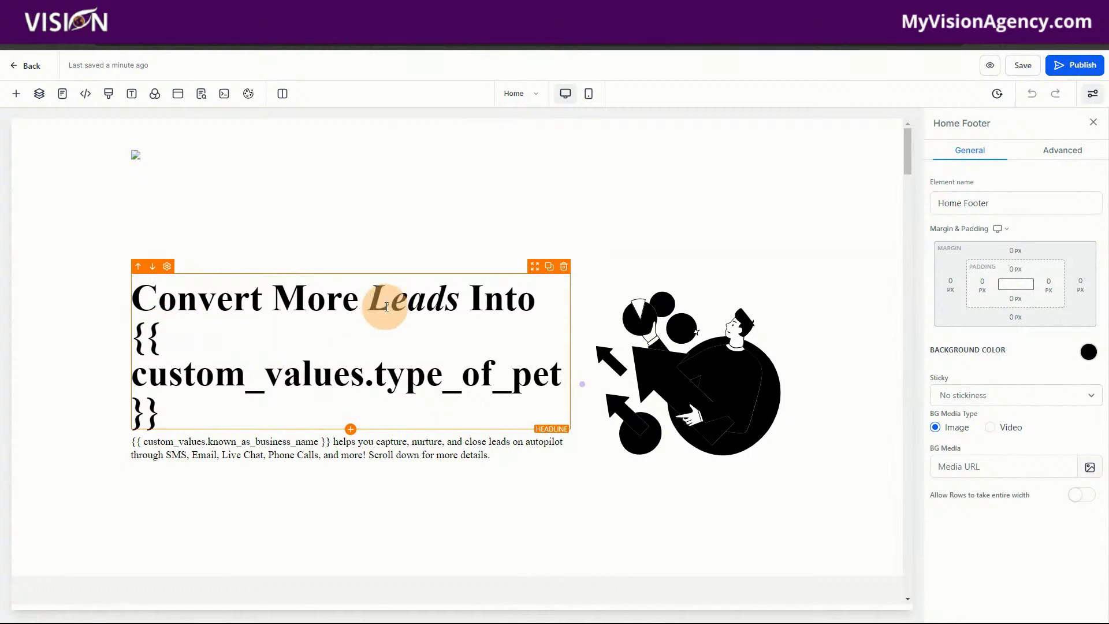
- Delete {{ custom_values.type_of_pet }} from the end of the page headline
{"action": "left_click", "coordinate": [537, 300]}
{"action": "left_click_drag", "start_coordinate": [537, 300], "coordinate": [569, 371]}
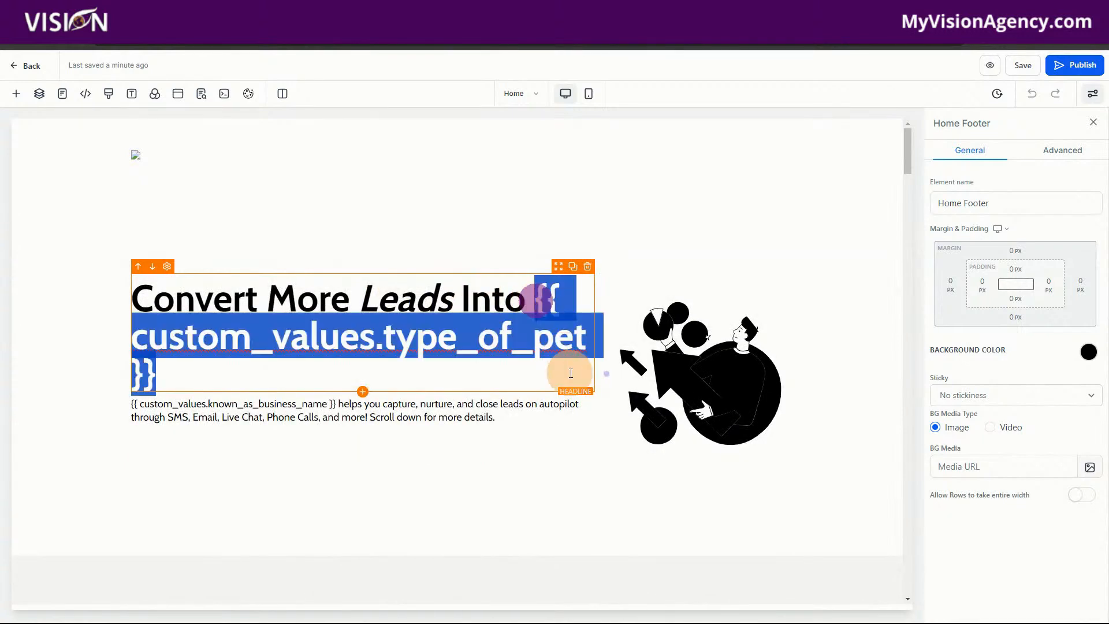
{"action": "key", "text": "BackSpace"}
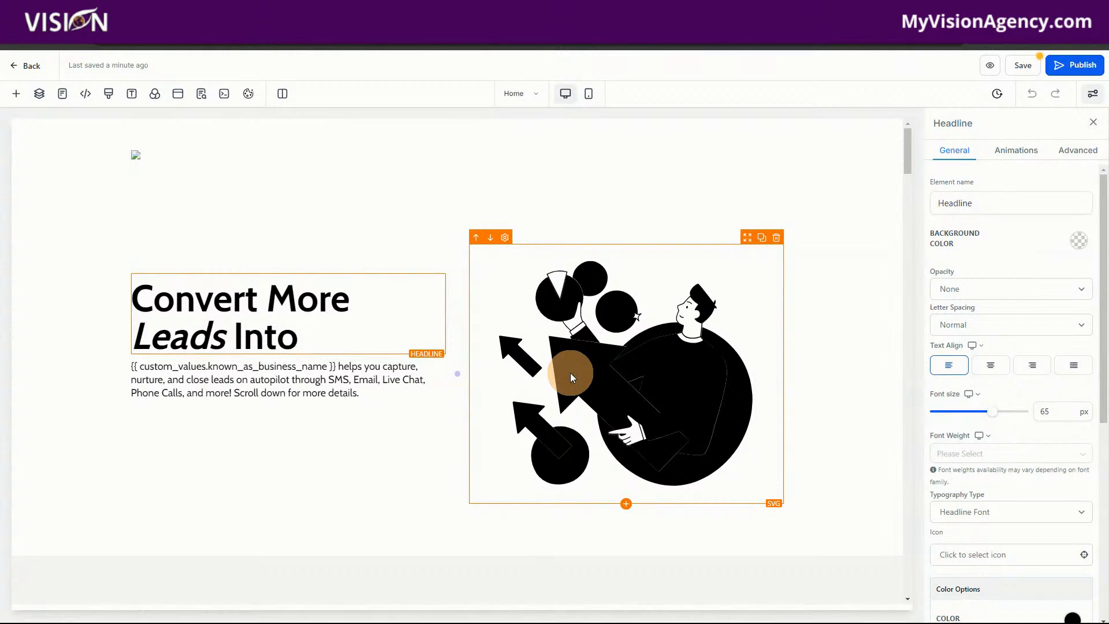
- Browse the Custom Values category for the headline and insert the account's Name value, {{location.name}}, after "Leads Into"
{"action": "type", "text": "{"}
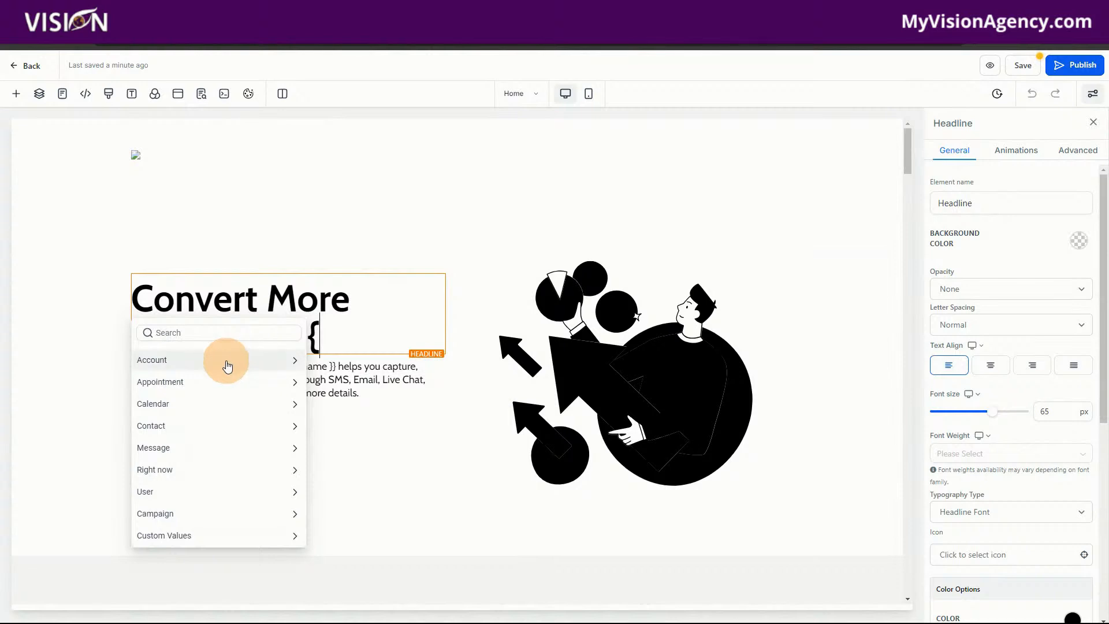
{"action": "left_click", "coordinate": [189, 537]}
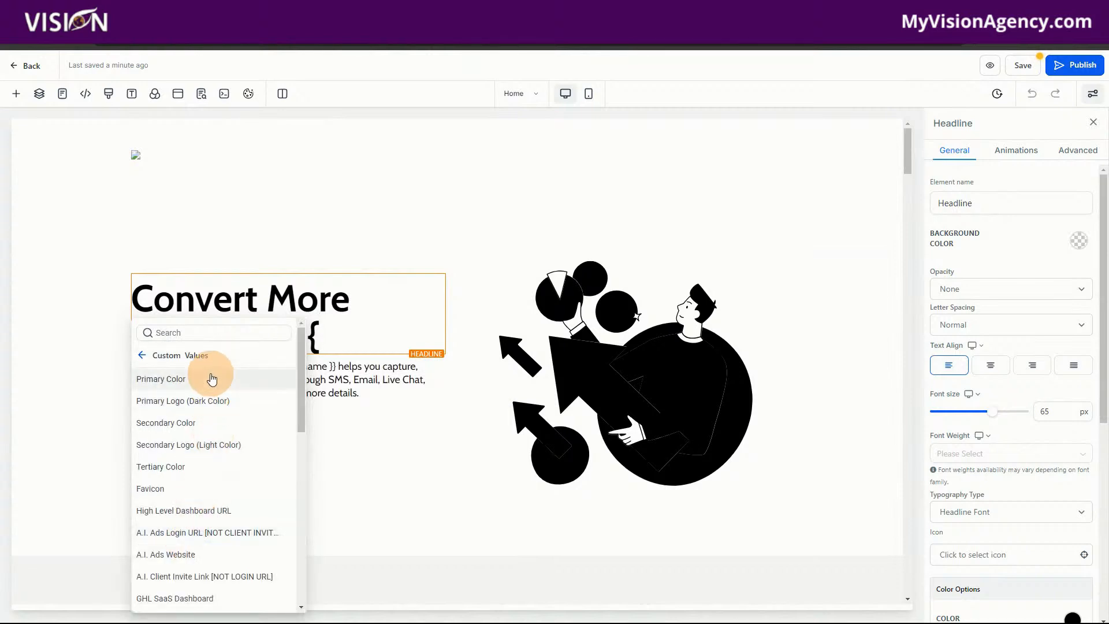
{"action": "left_click", "coordinate": [140, 353]}
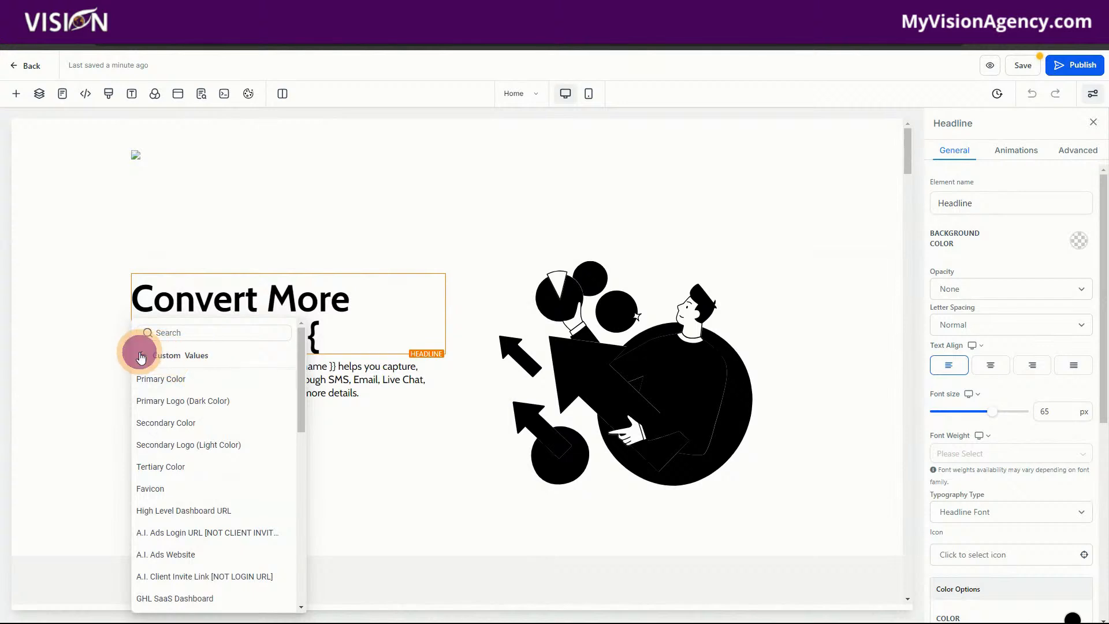
{"action": "left_click", "coordinate": [190, 537]}
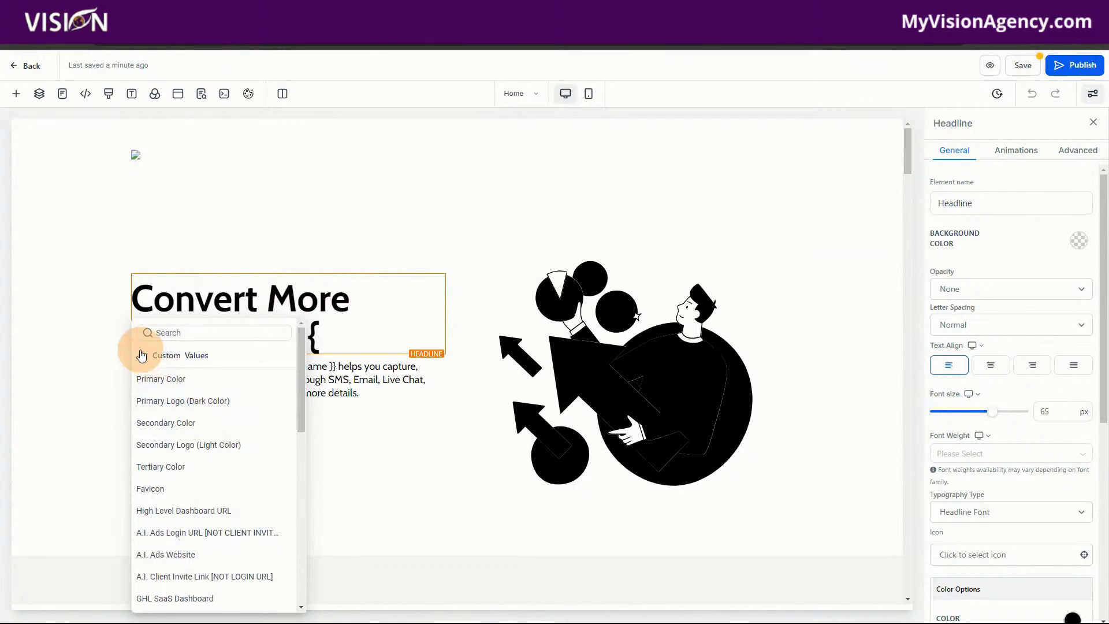
{"action": "left_click", "coordinate": [141, 354]}
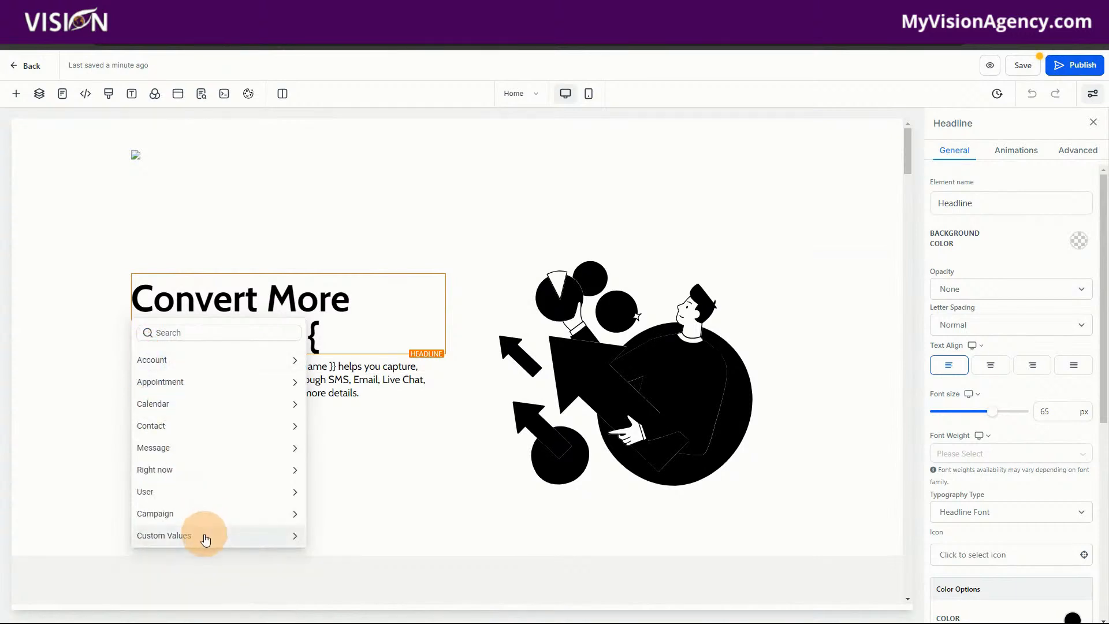
{"action": "left_click", "coordinate": [206, 536]}
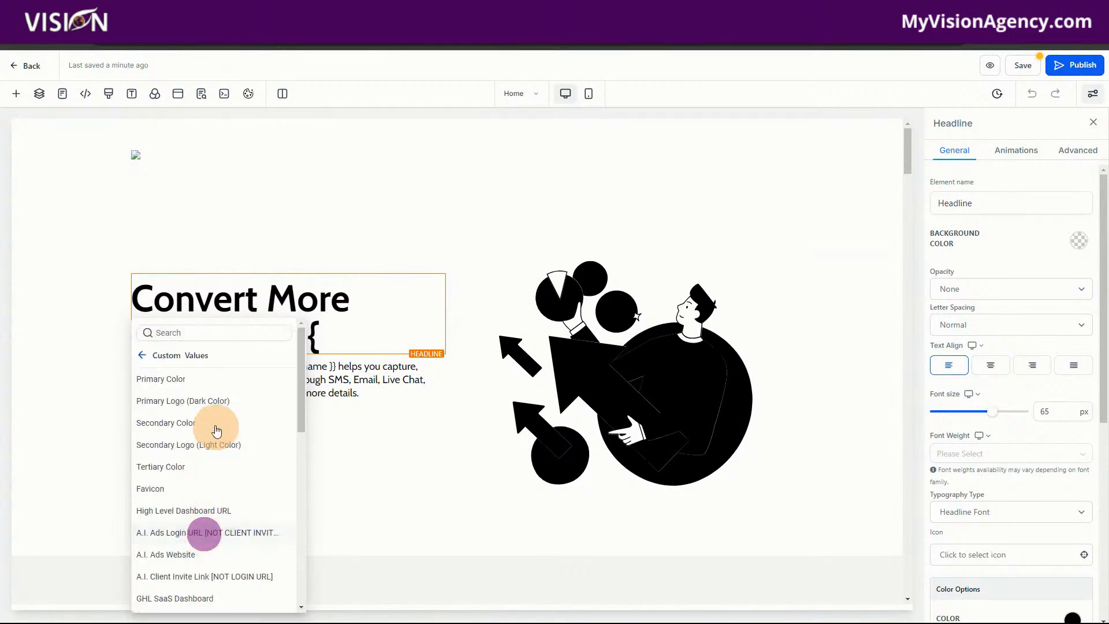
{"action": "scroll", "coordinate": [226, 413], "scroll_direction": "down", "scroll_amount": 1}
{"action": "scroll", "coordinate": [226, 414], "scroll_direction": "down", "scroll_amount": 10}
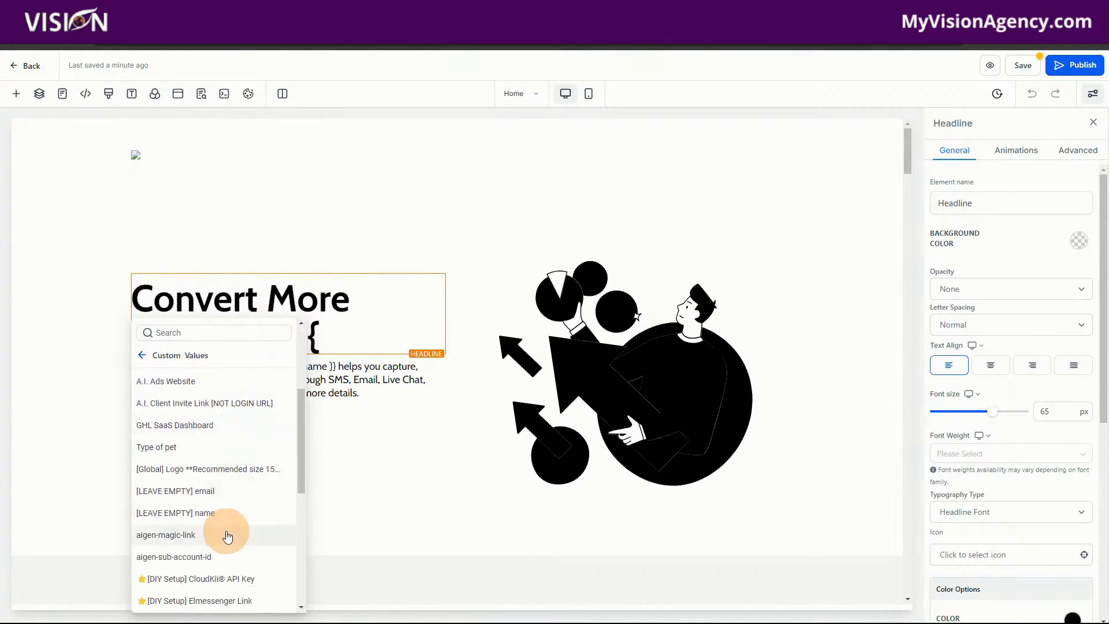
{"action": "scroll", "coordinate": [220, 520], "scroll_direction": "up", "scroll_amount": 10}
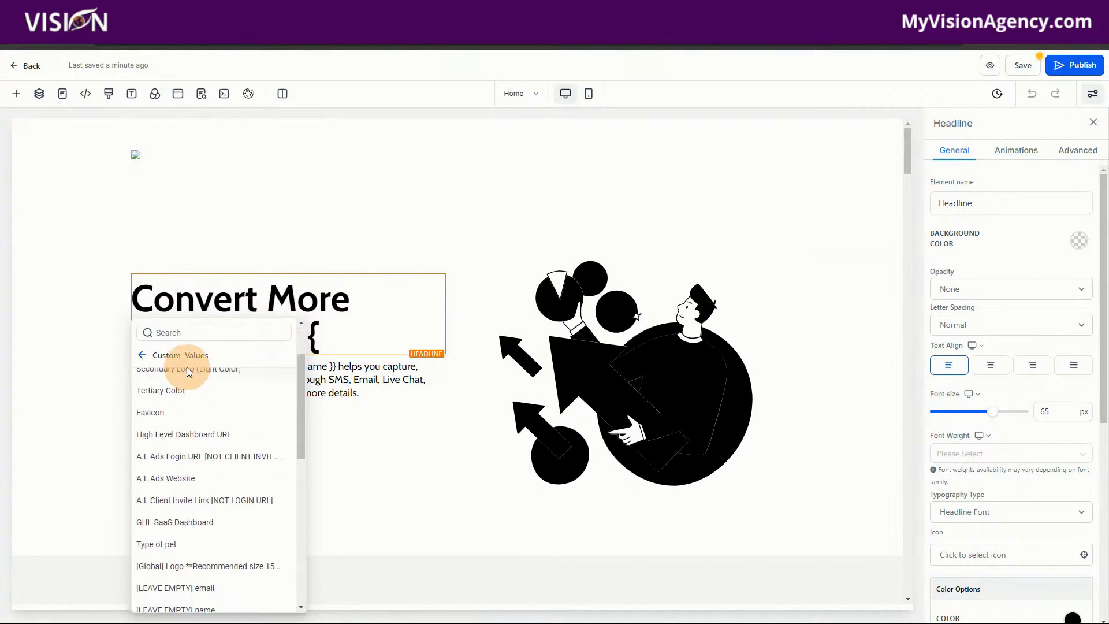
{"action": "left_click", "coordinate": [149, 354]}
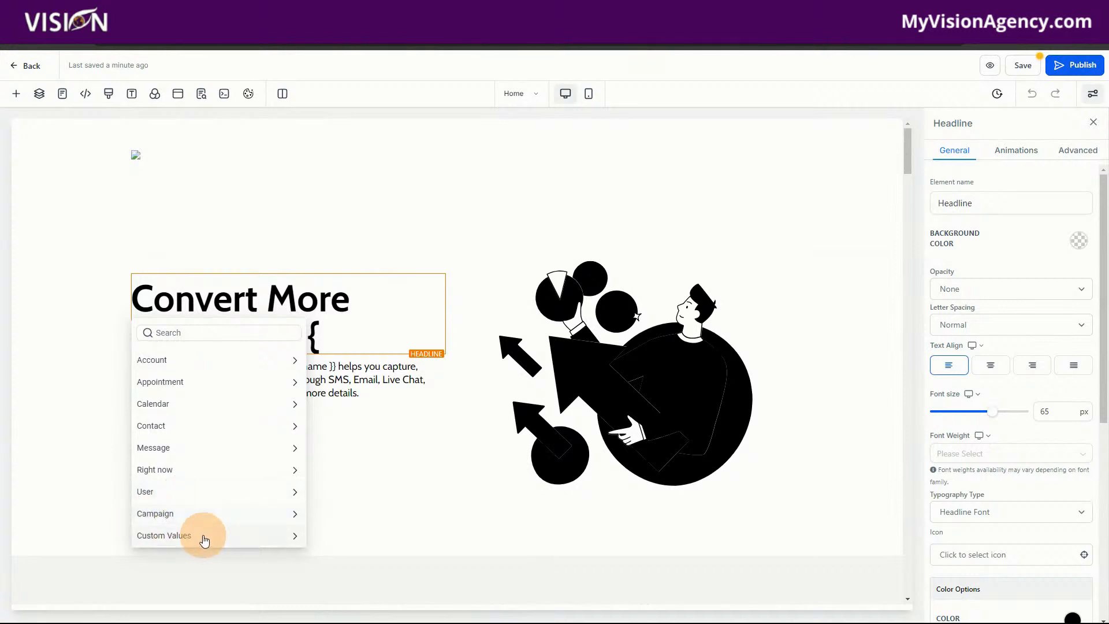
{"action": "left_click", "coordinate": [207, 360]}
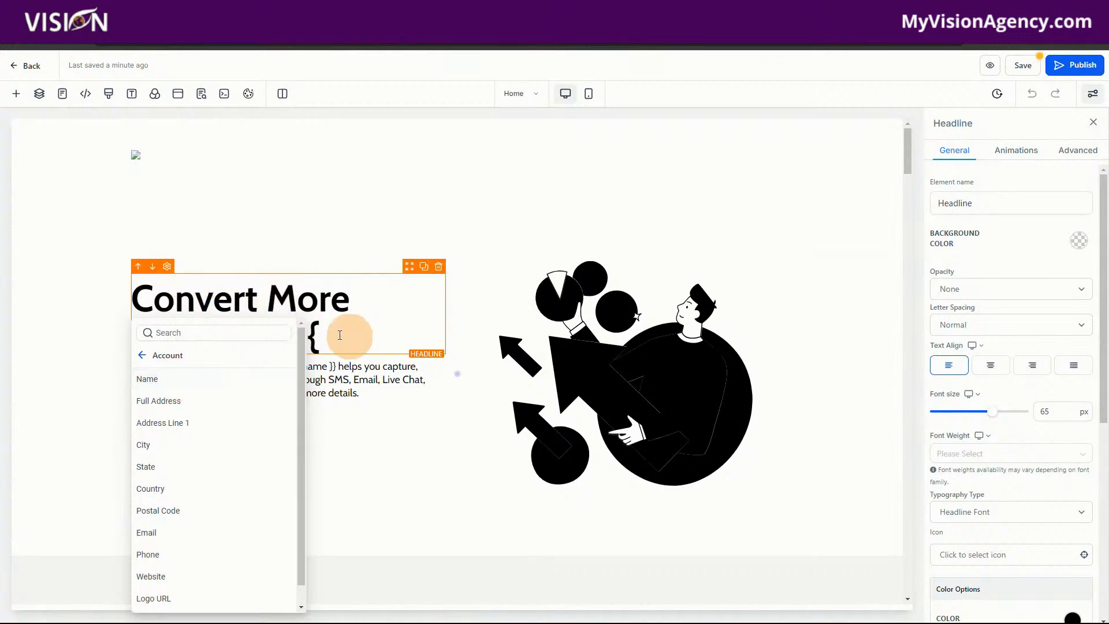
{"action": "left_click", "coordinate": [190, 385]}
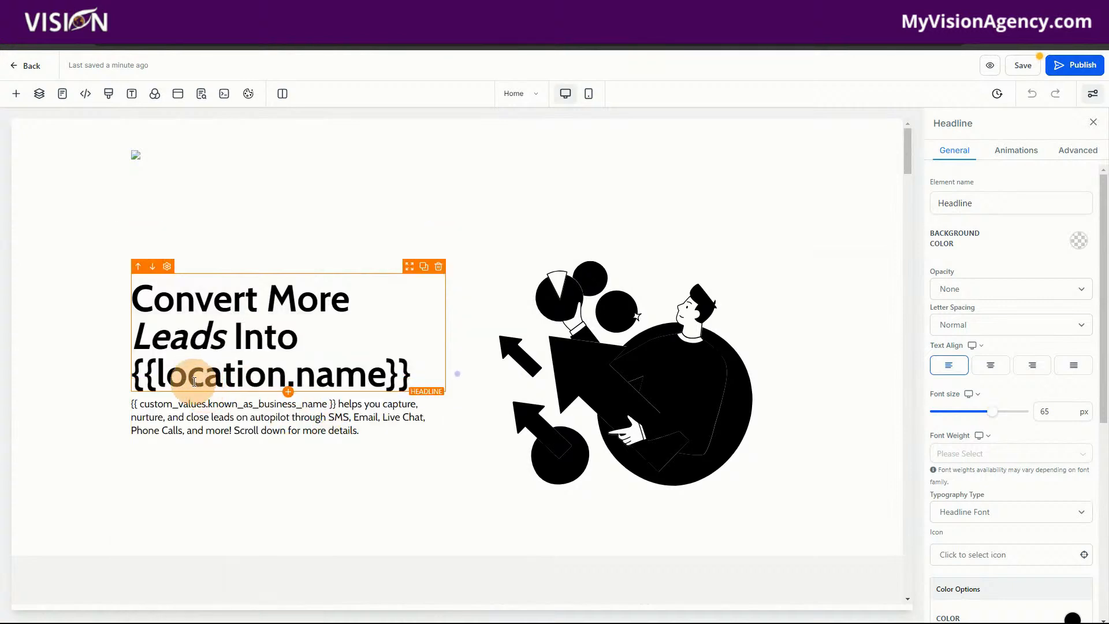
- Save the Home page, preview its headline with the account name, and return to the page editor
{"action": "left_click", "coordinate": [1023, 65]}
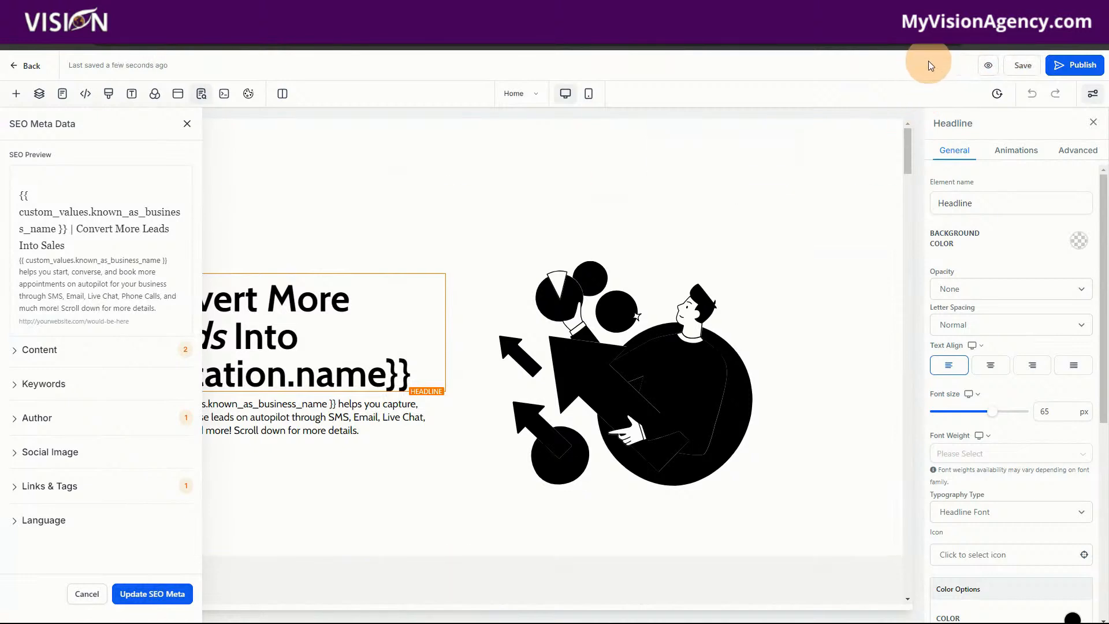
{"action": "left_click", "coordinate": [985, 66]}
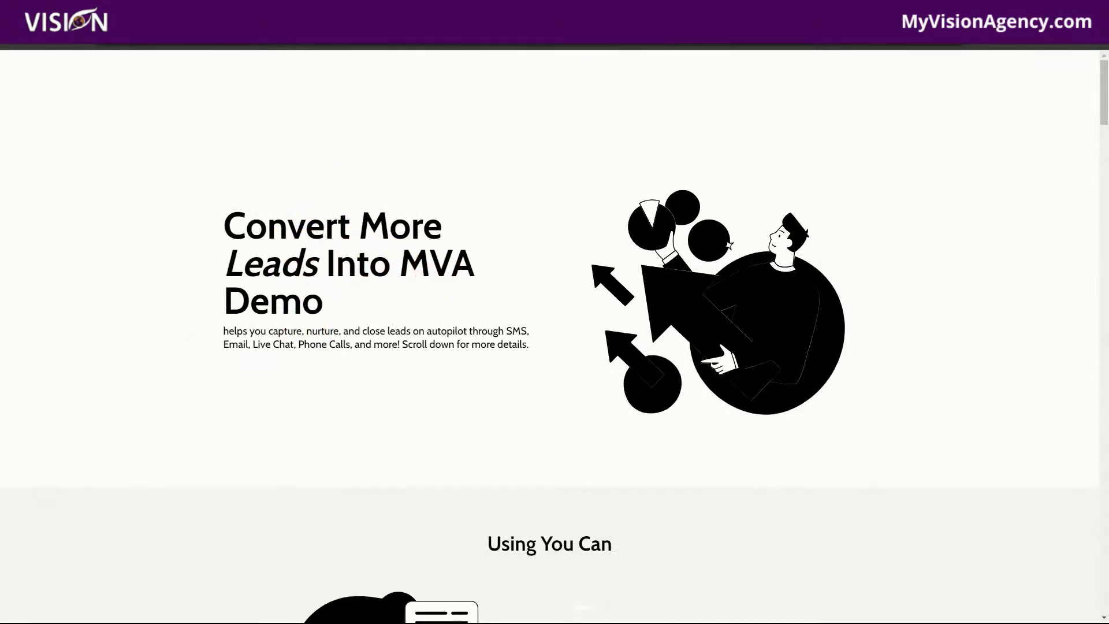
{"action": "left_click", "coordinate": [534, 12]}
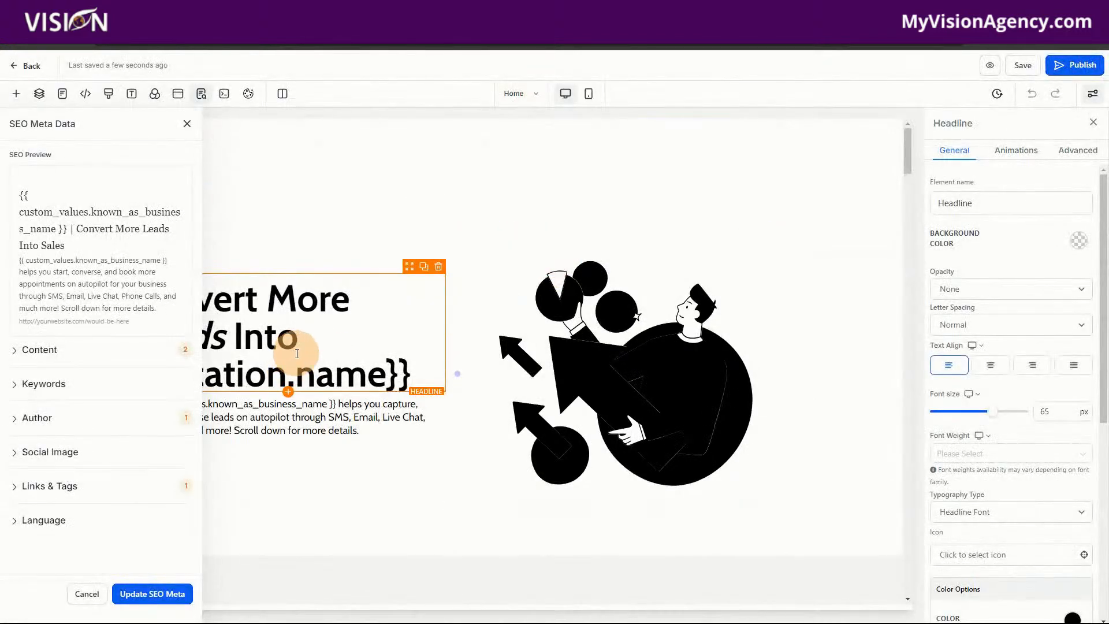
- Delete {{location.name}} from the headline, leaving the text cursor after "Leads Into"
{"action": "left_click", "coordinate": [313, 336]}
{"action": "left_click_drag", "start_coordinate": [361, 360], "coordinate": [427, 376]}
{"action": "key", "text": "BackSpace"}
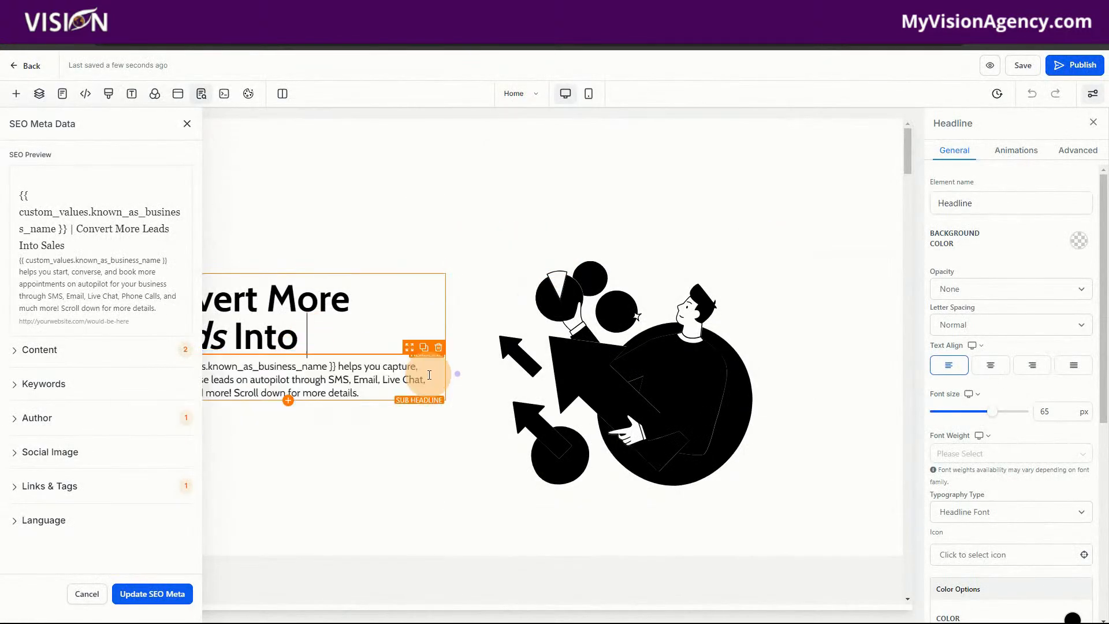
{"action": "left_click", "coordinate": [367, 330]}
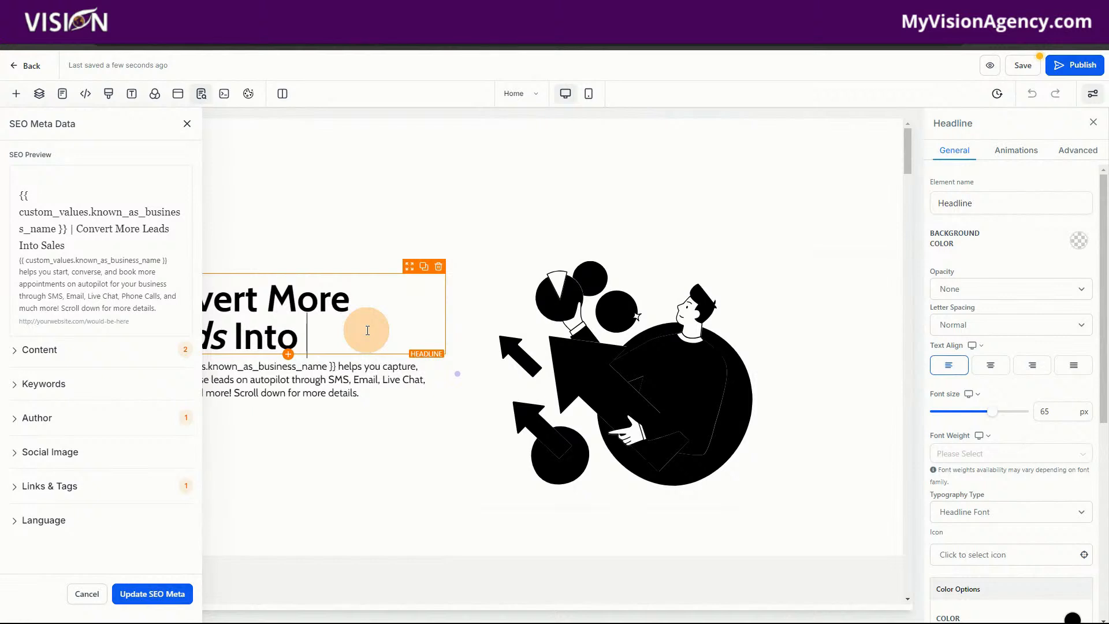
- Look through the Contact and Right now values available for the headline without inserting one
{"action": "type", "text": "{"}
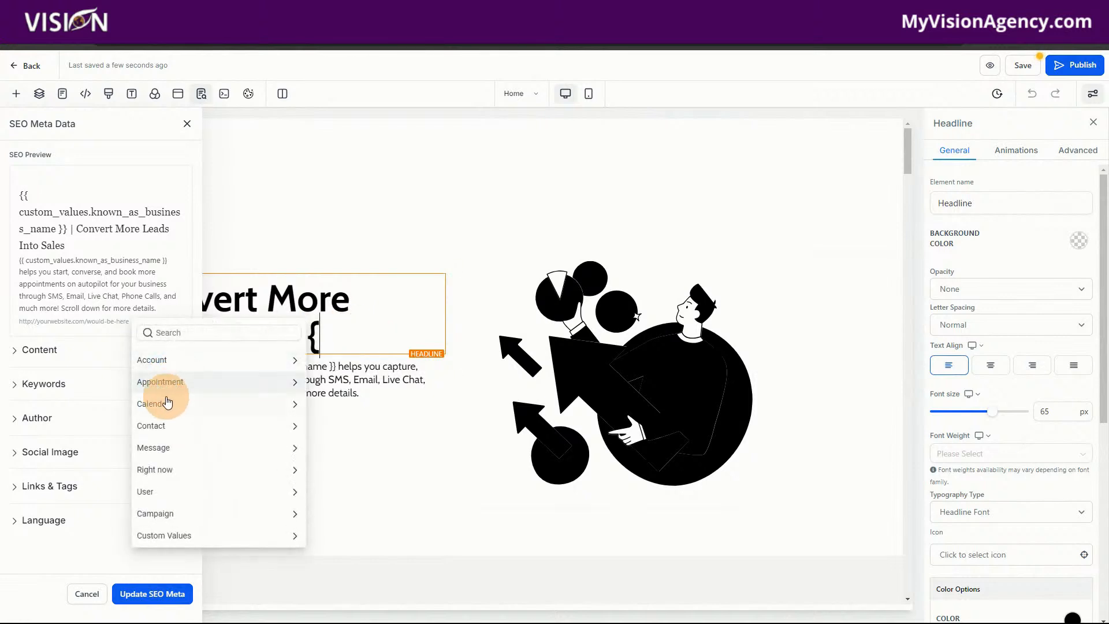
{"action": "left_click", "coordinate": [168, 426]}
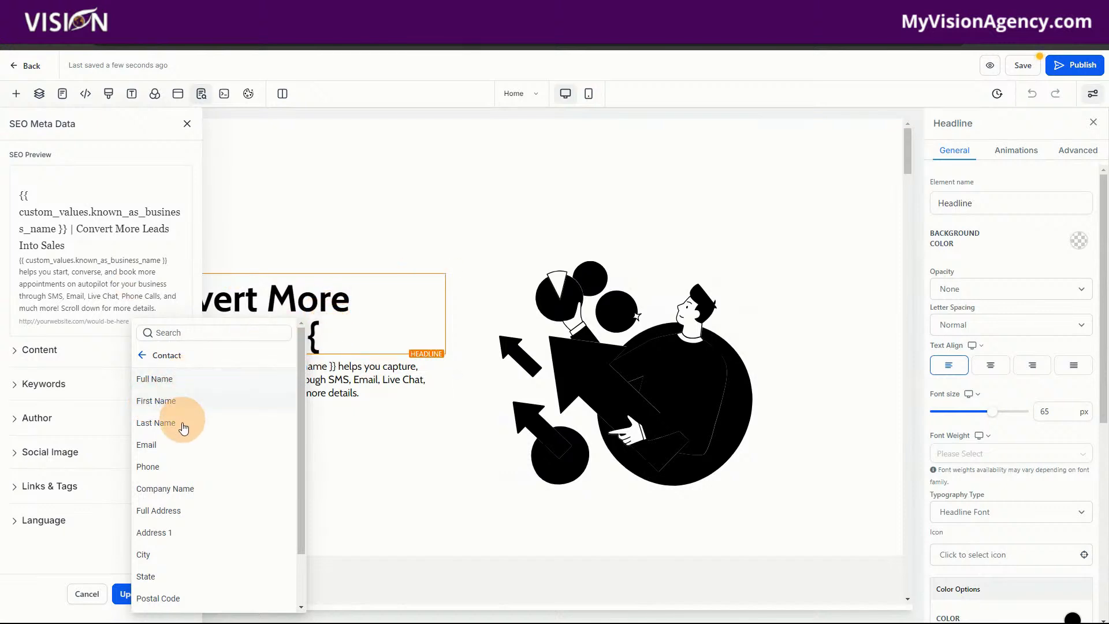
{"action": "left_click", "coordinate": [143, 356]}
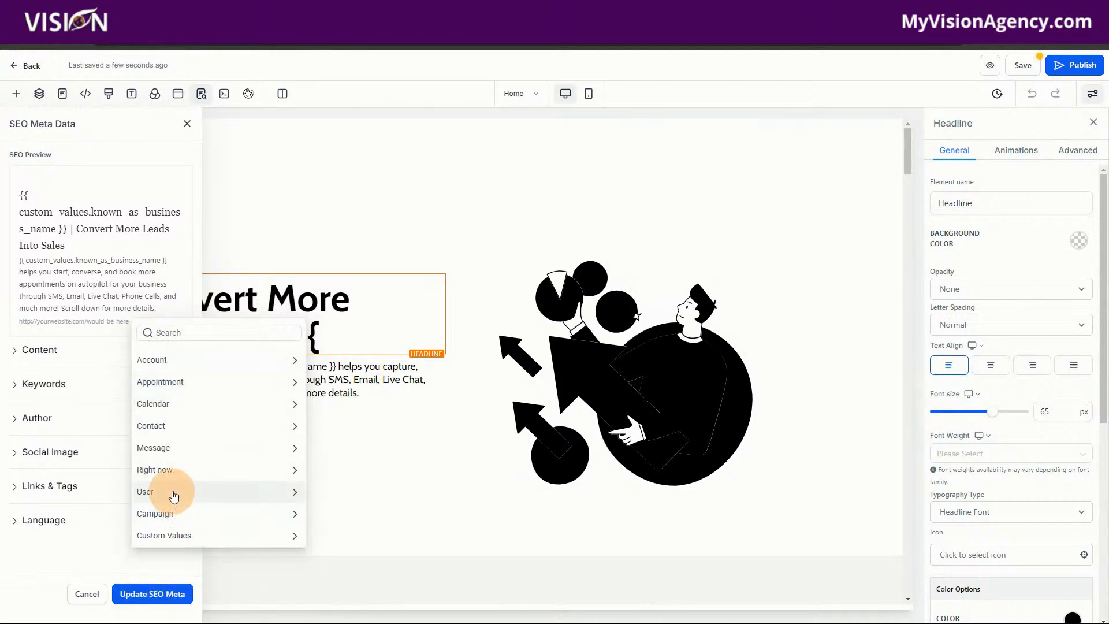
{"action": "left_click", "coordinate": [175, 472]}
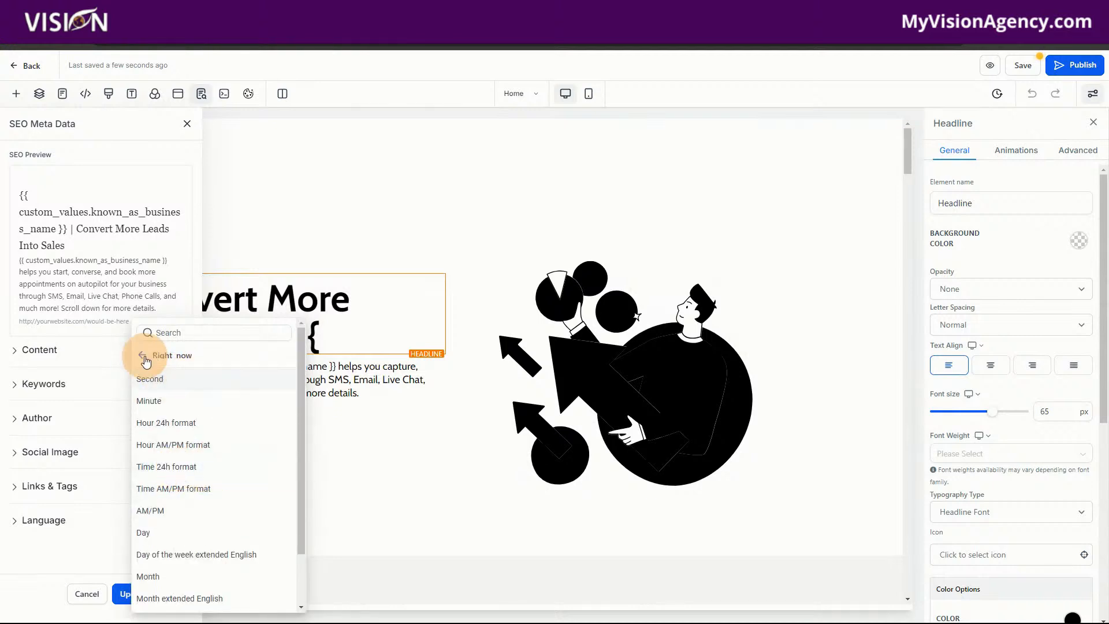
{"action": "left_click", "coordinate": [330, 335]}
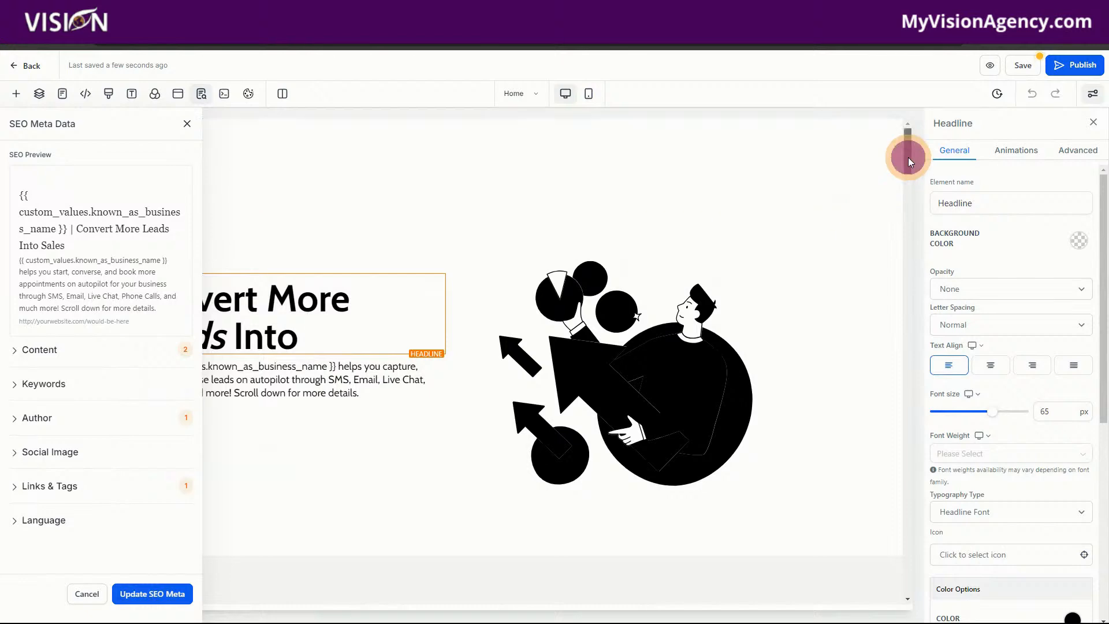
- Look through the Right now values for the footer text after {{right_now.year}}, and remove the unused braces
{"action": "left_click_drag", "start_coordinate": [907, 158], "coordinate": [907, 584]}
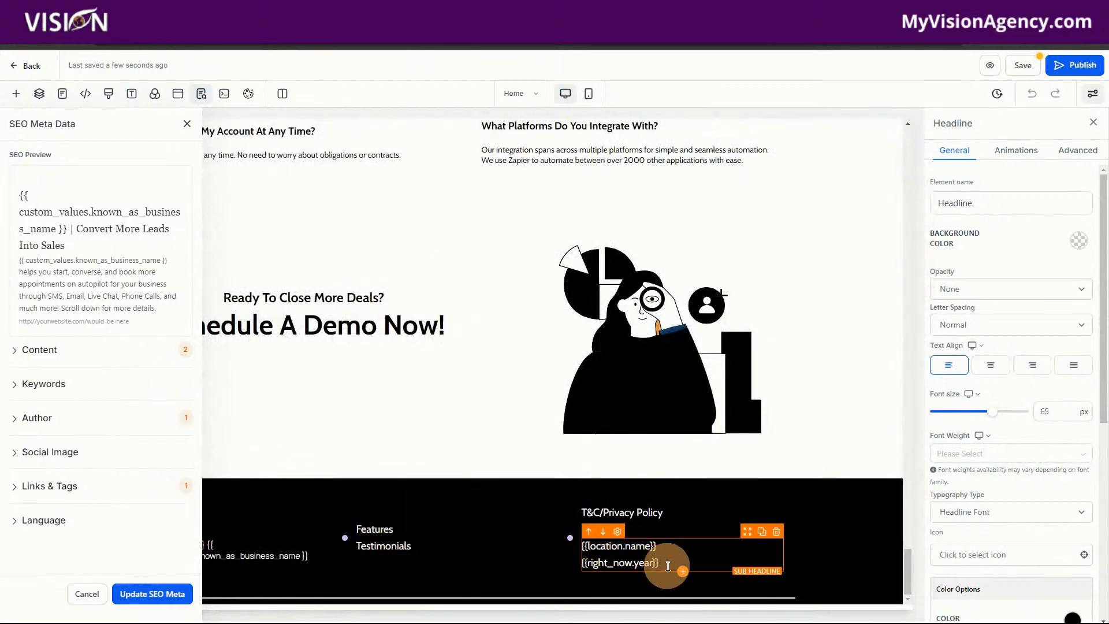
{"action": "left_click", "coordinate": [186, 124]}
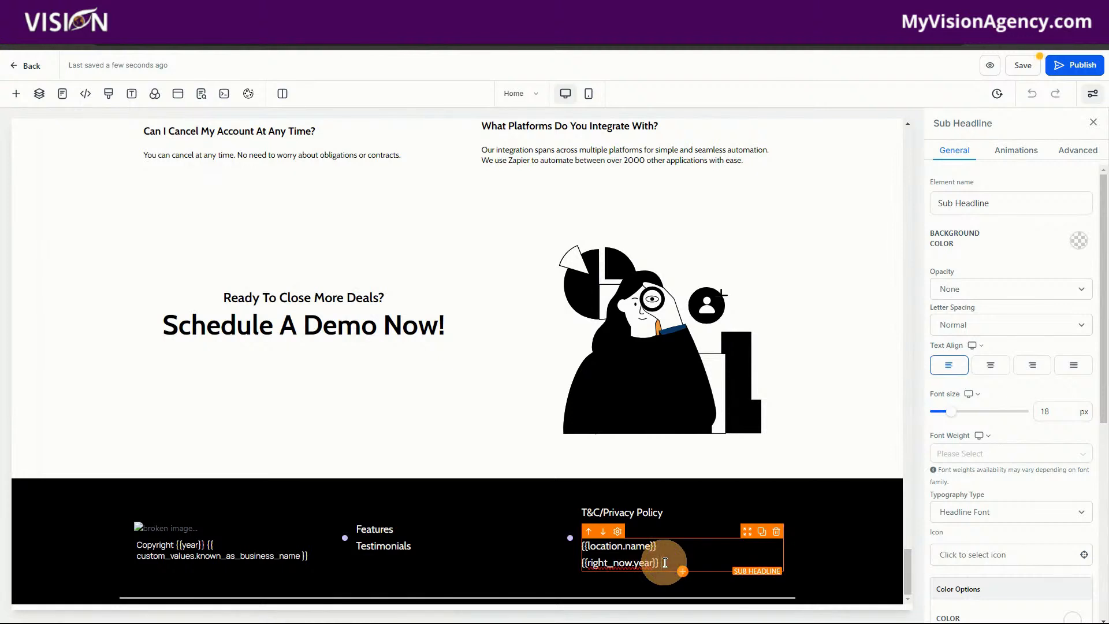
{"action": "type", "text": "{{"}
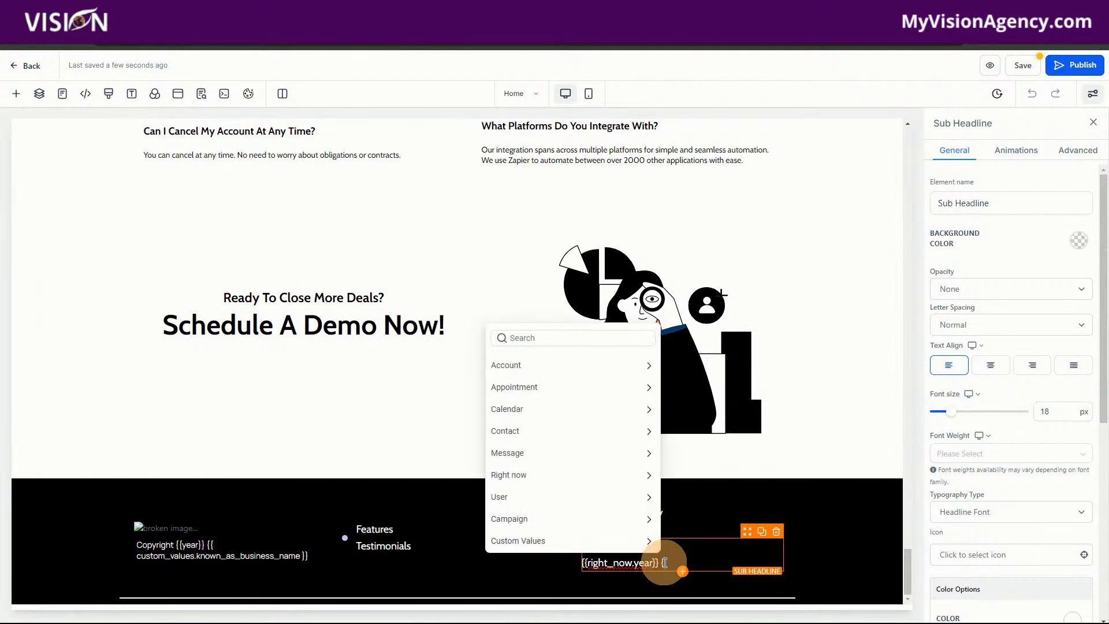
{"action": "left_click", "coordinate": [508, 476]}
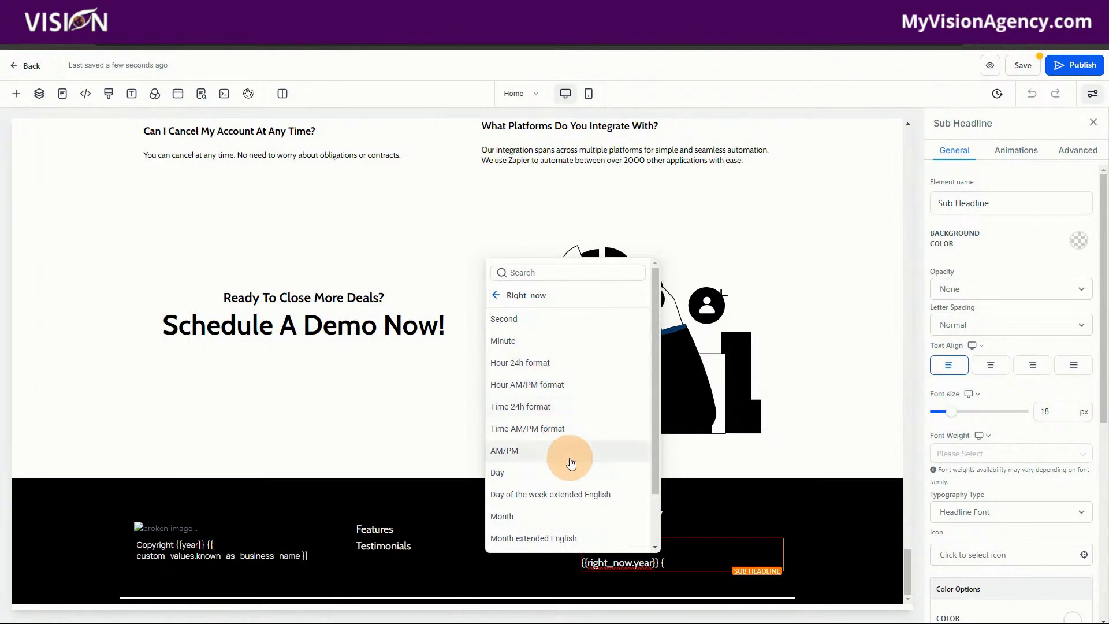
{"action": "left_click", "coordinate": [328, 321]}
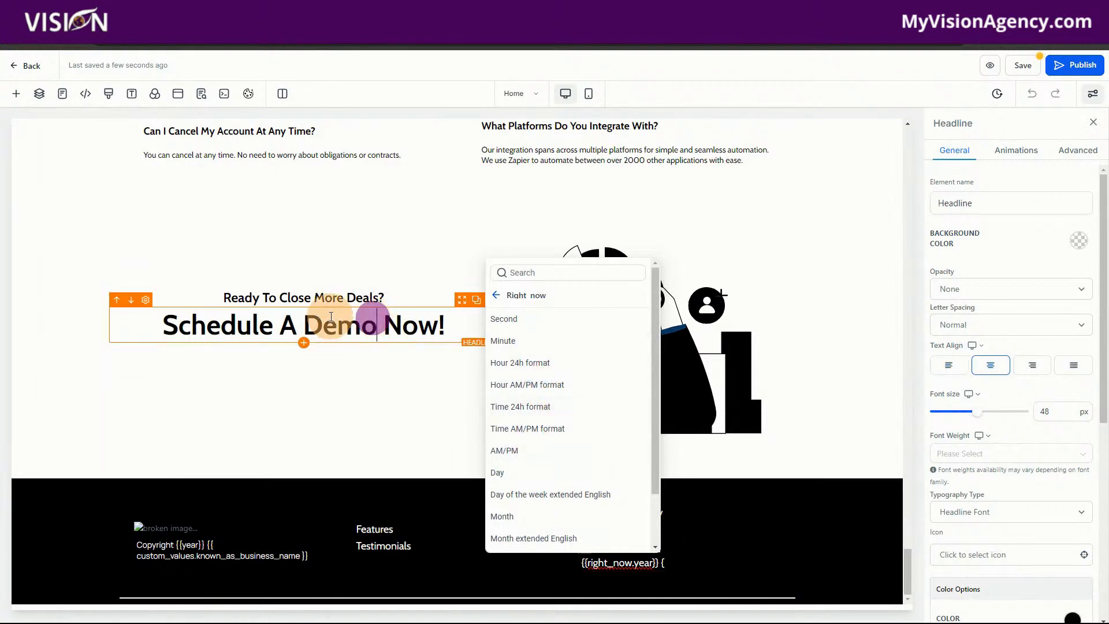
{"action": "left_click", "coordinate": [718, 542]}
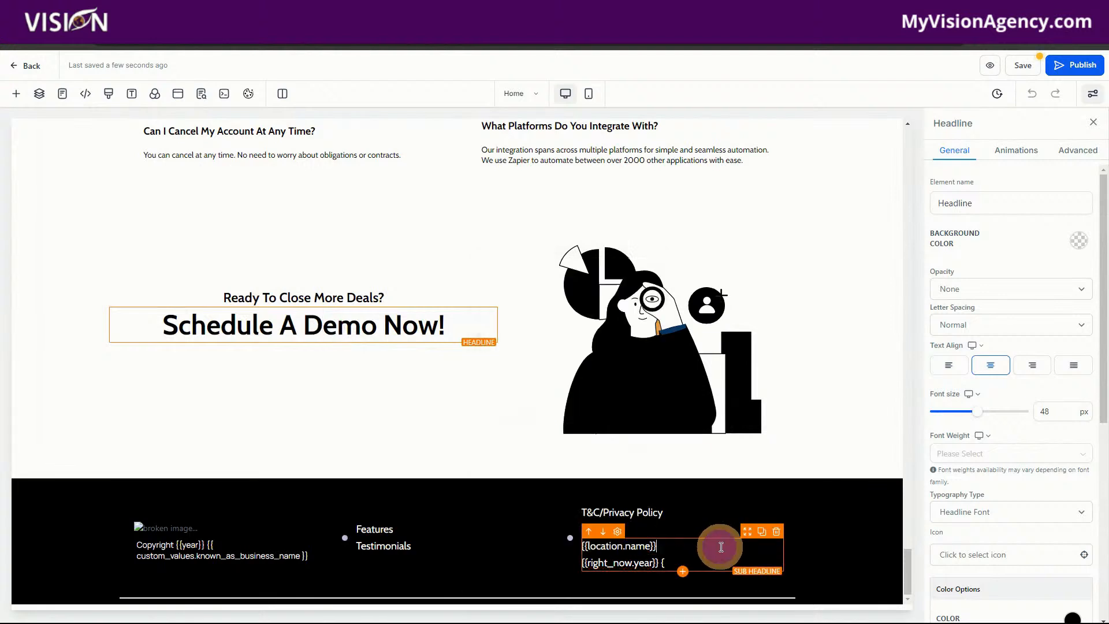
{"action": "left_click", "coordinate": [681, 564]}
{"action": "type", "text": "{{"}
{"action": "key", "text": "BackSpace"}
{"action": "key", "text": "BackSpace"}
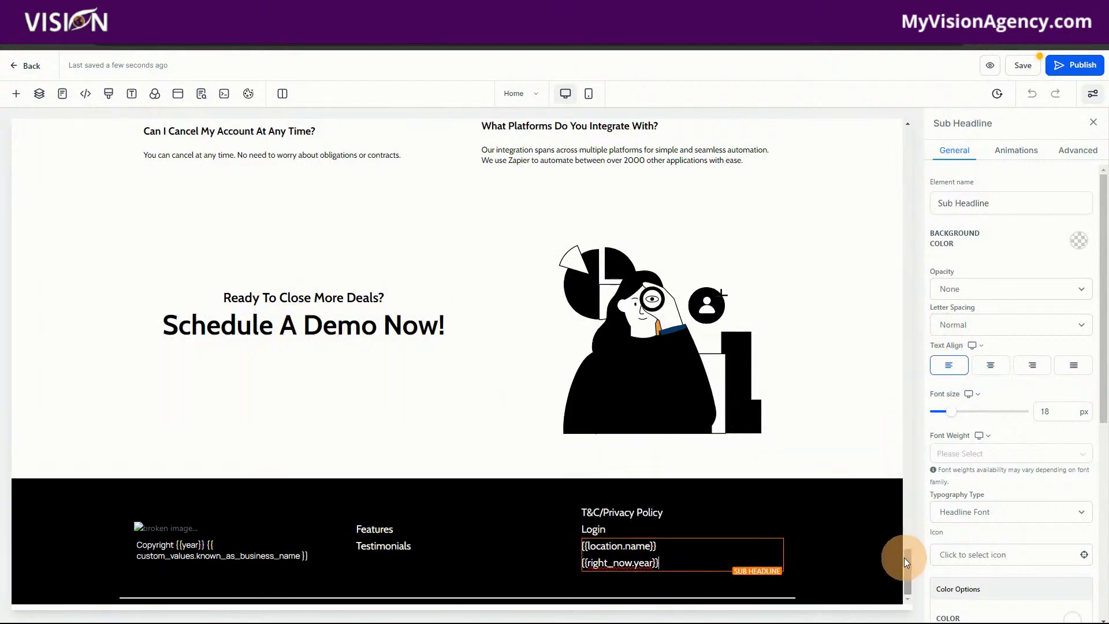
- Duplicate the "Convert More Leads Into" headline and clear all text from the copy
{"action": "left_click_drag", "start_coordinate": [907, 558], "coordinate": [913, 110]}
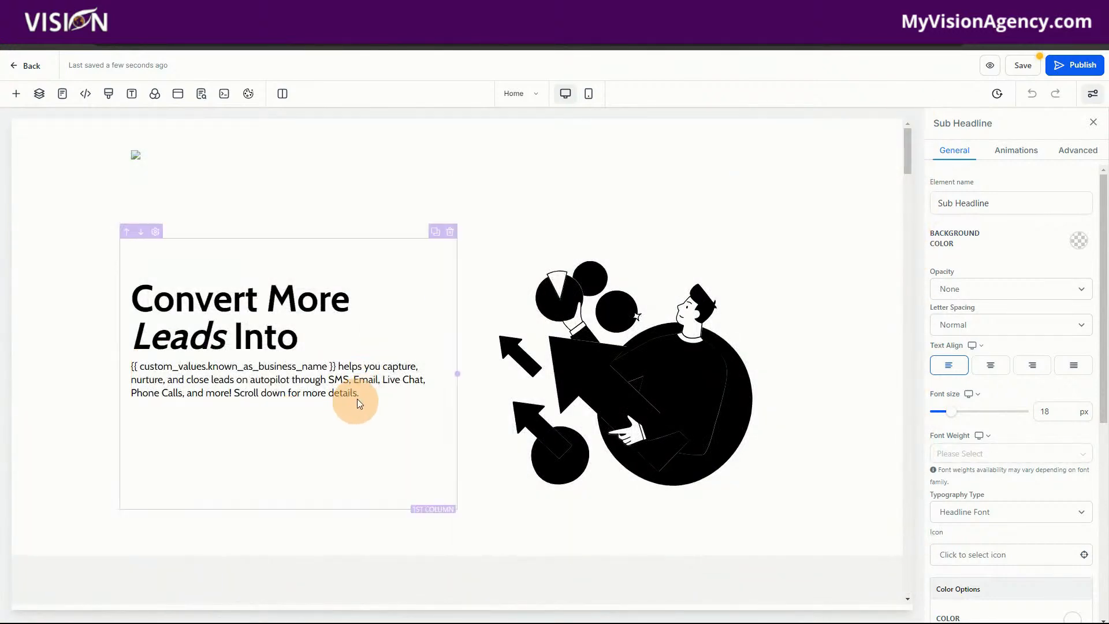
{"action": "left_click", "coordinate": [423, 266]}
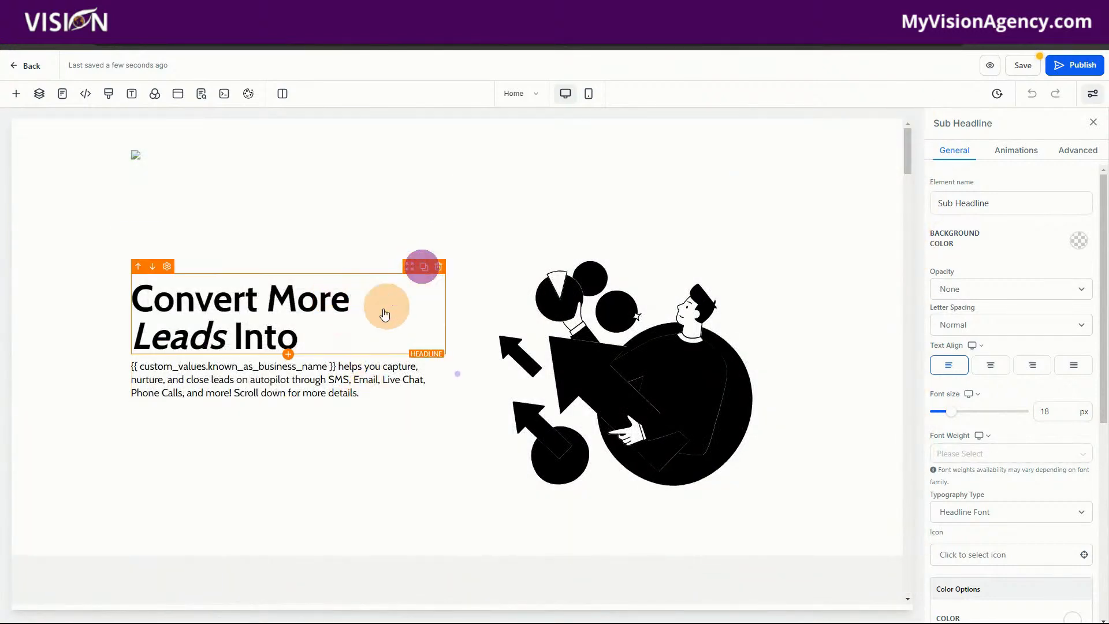
{"action": "left_click_drag", "start_coordinate": [142, 380], "coordinate": [329, 404]}
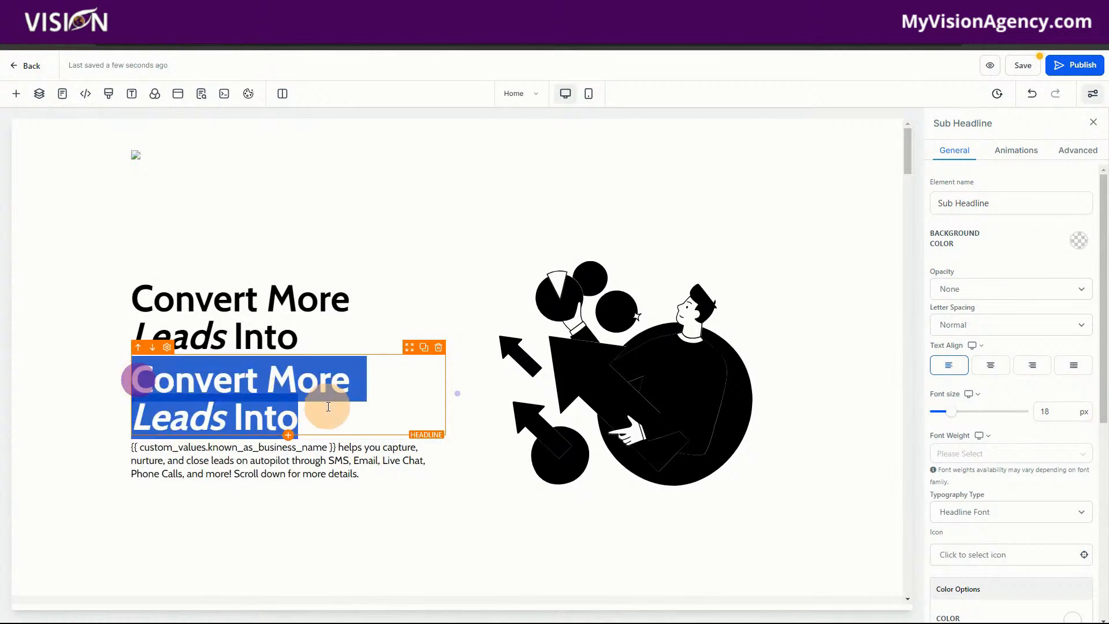
{"action": "key", "text": "BackSpace"}
{"action": "left_click", "coordinate": [277, 371]}
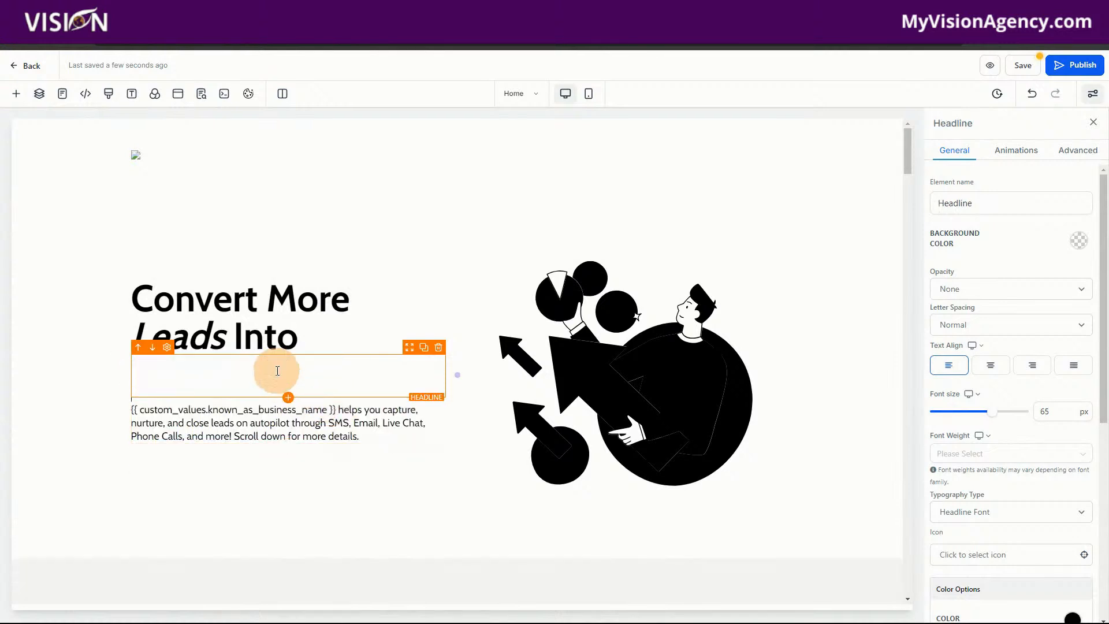
- Insert the Right now value Hour AM/PM format, {{right_now.hour_ampm}}, into the empty duplicate headline
{"action": "type", "text": "{"}
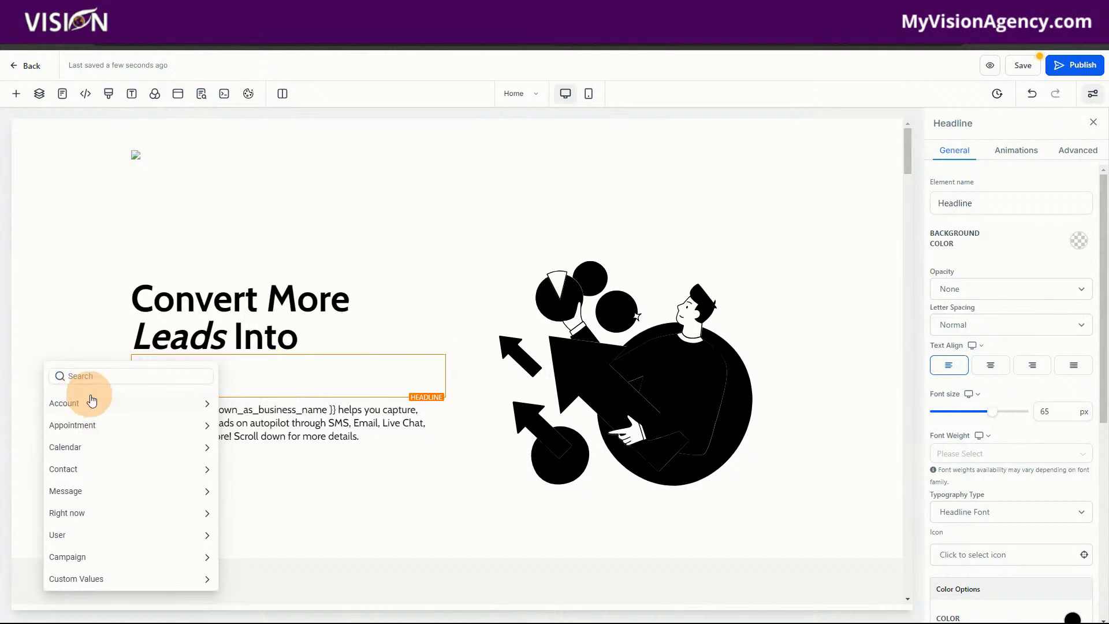
{"action": "left_click", "coordinate": [97, 525]}
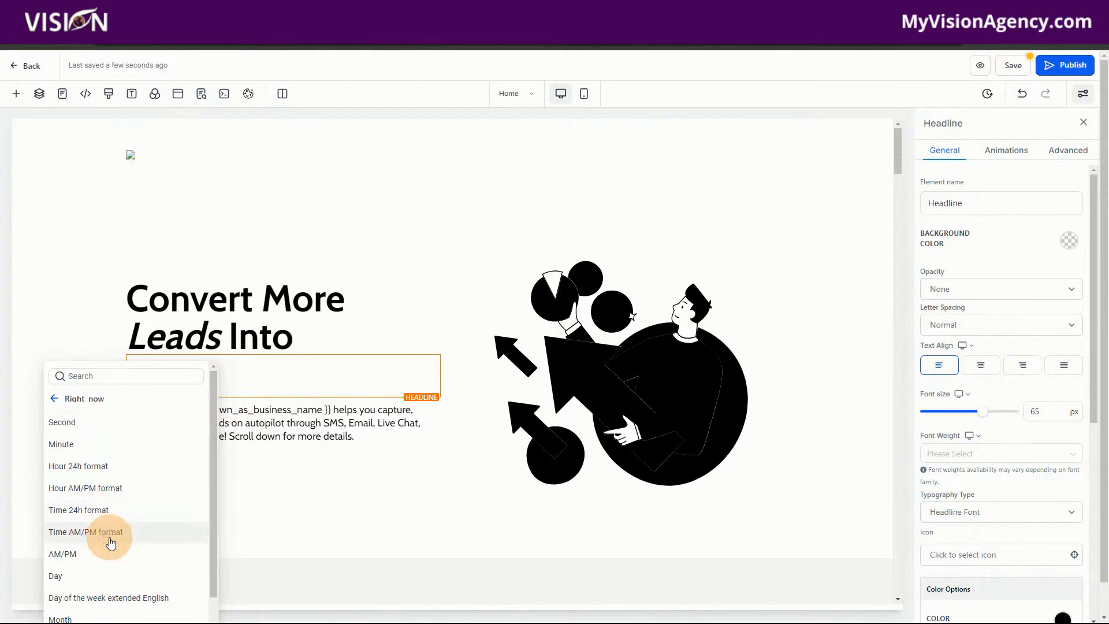
{"action": "left_click", "coordinate": [115, 490]}
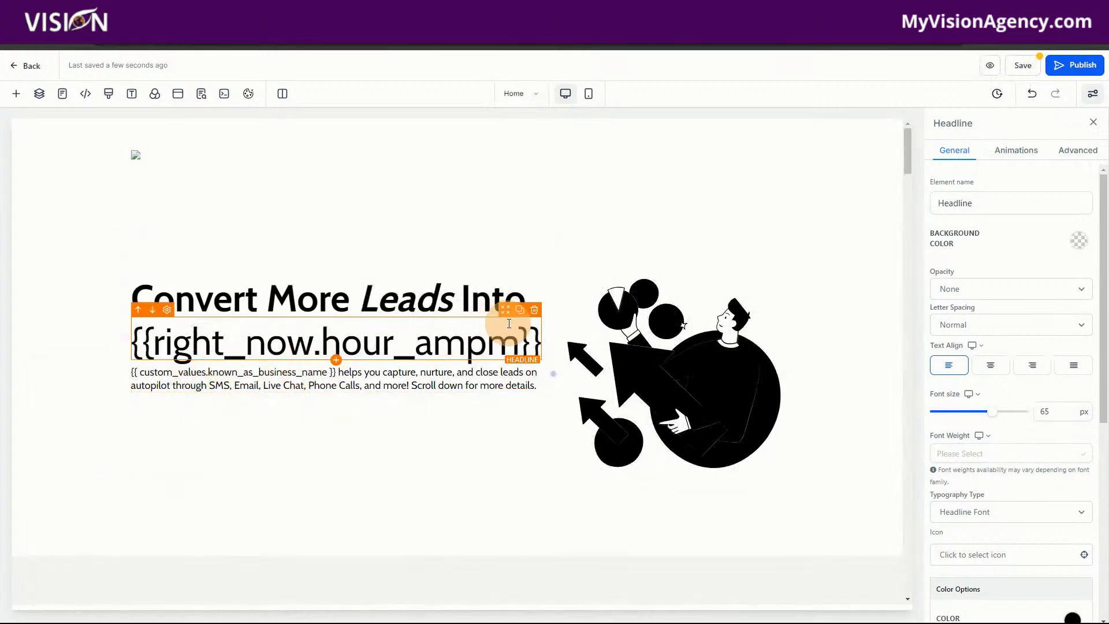
- Add a second line to the duplicate headline with the Right now value Day, {{right_now.day}}
{"action": "key", "text": "Return"}
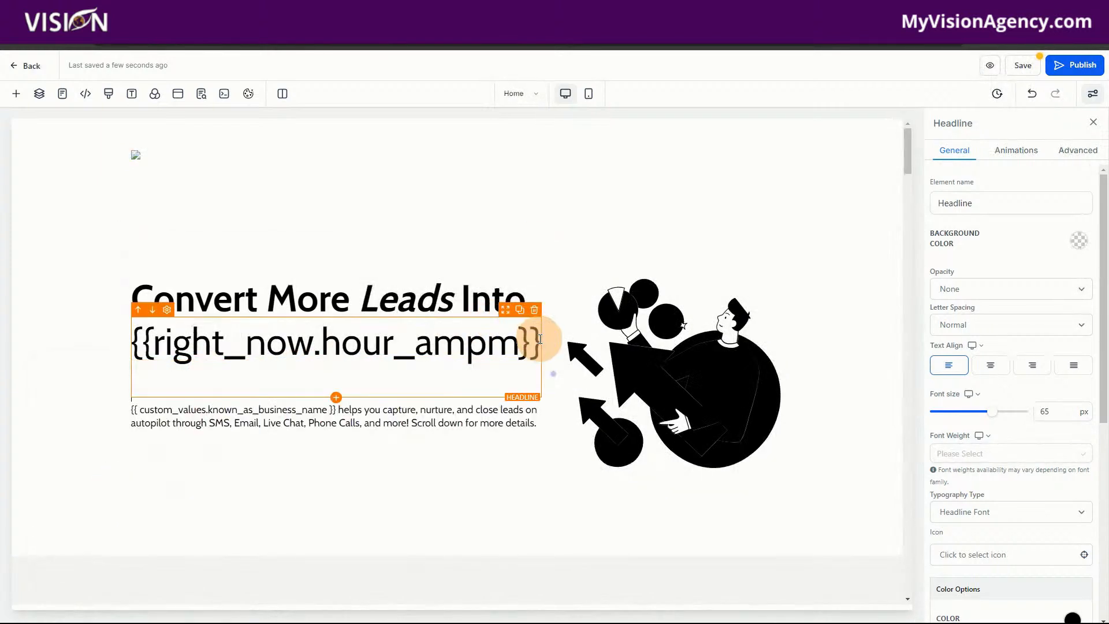
{"action": "left_click", "coordinate": [390, 399]}
{"action": "type", "text": "{{"}
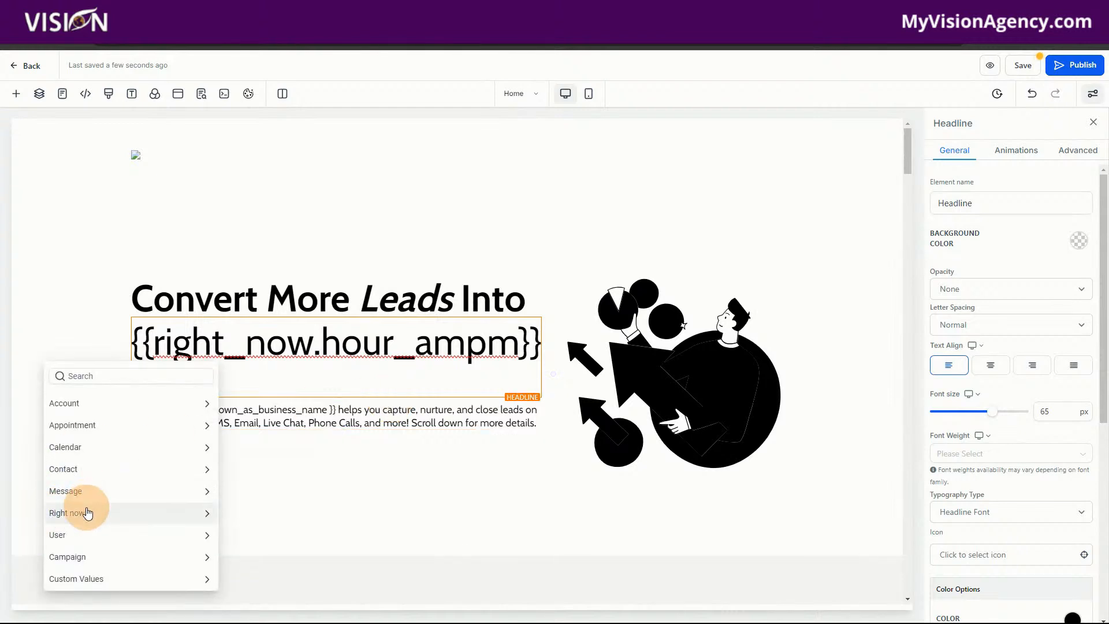
{"action": "left_click", "coordinate": [70, 511]}
{"action": "left_click", "coordinate": [86, 577]}
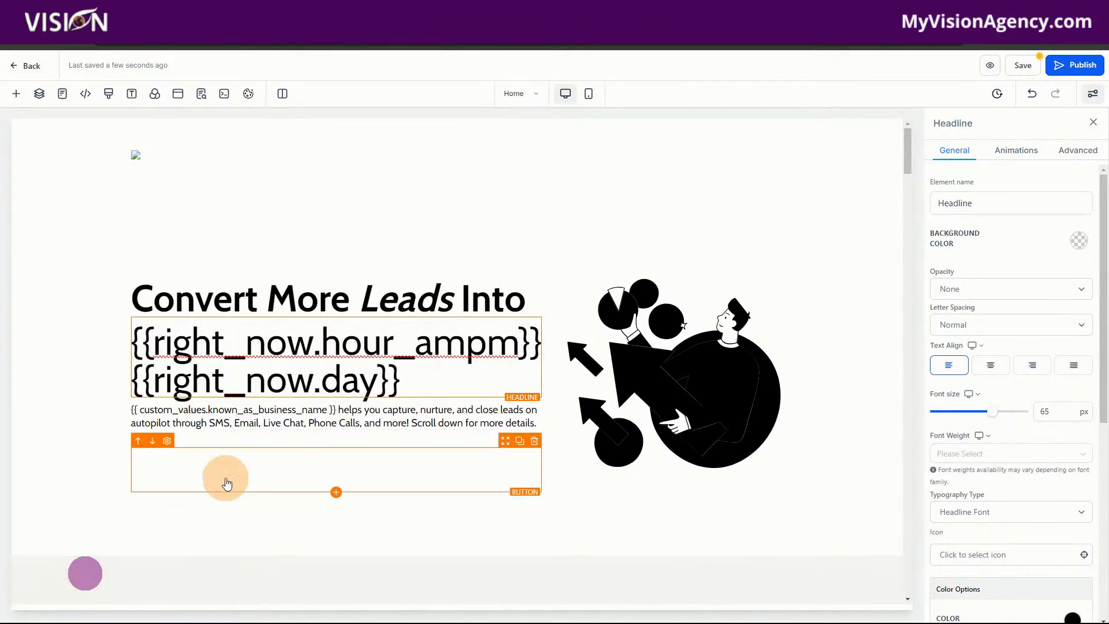
- Add a third line to the duplicate headline with the Right now value Date (month/day/year), {{right_now.middle_endian_date}}
{"action": "left_click", "coordinate": [432, 384]}
{"action": "key", "text": "Return"}
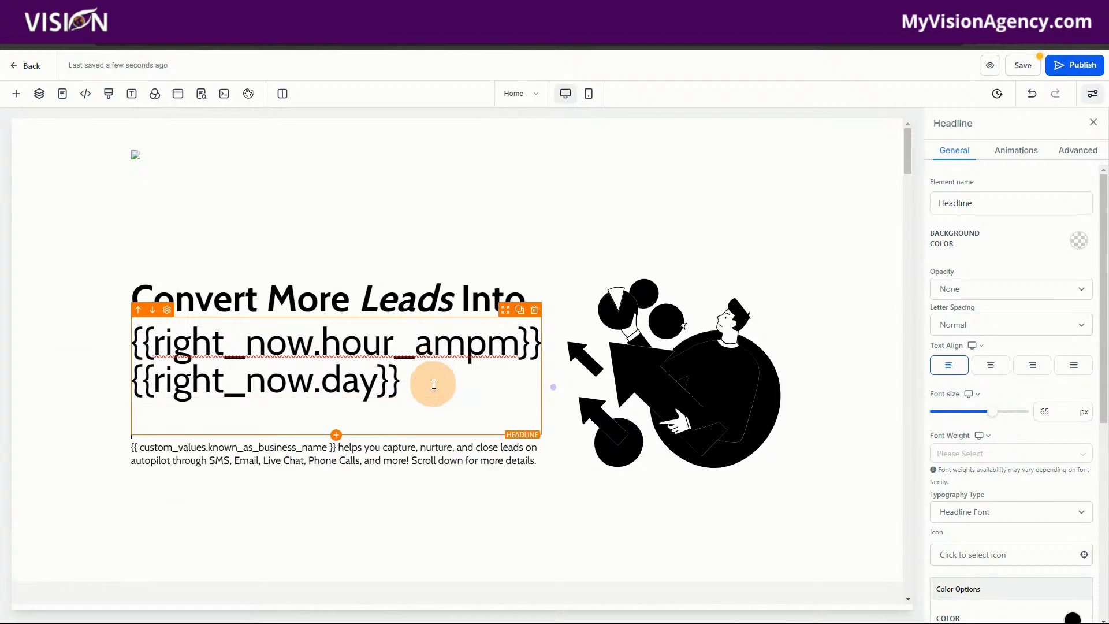
{"action": "type", "text": "{"}
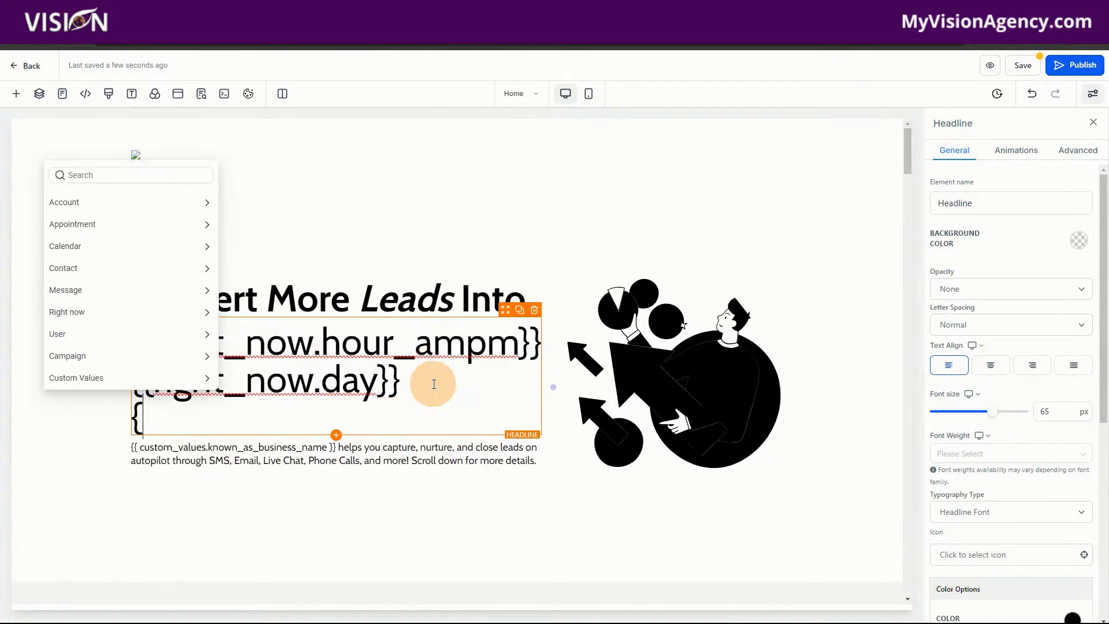
{"action": "left_click", "coordinate": [87, 312]}
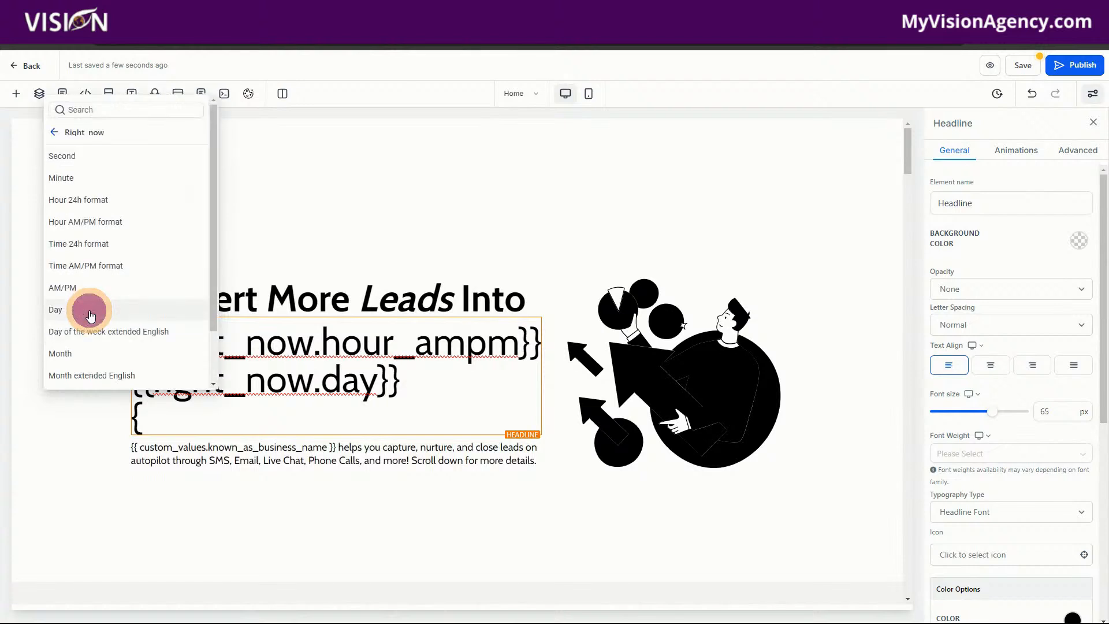
{"action": "scroll", "coordinate": [158, 329], "scroll_direction": "down", "scroll_amount": 1}
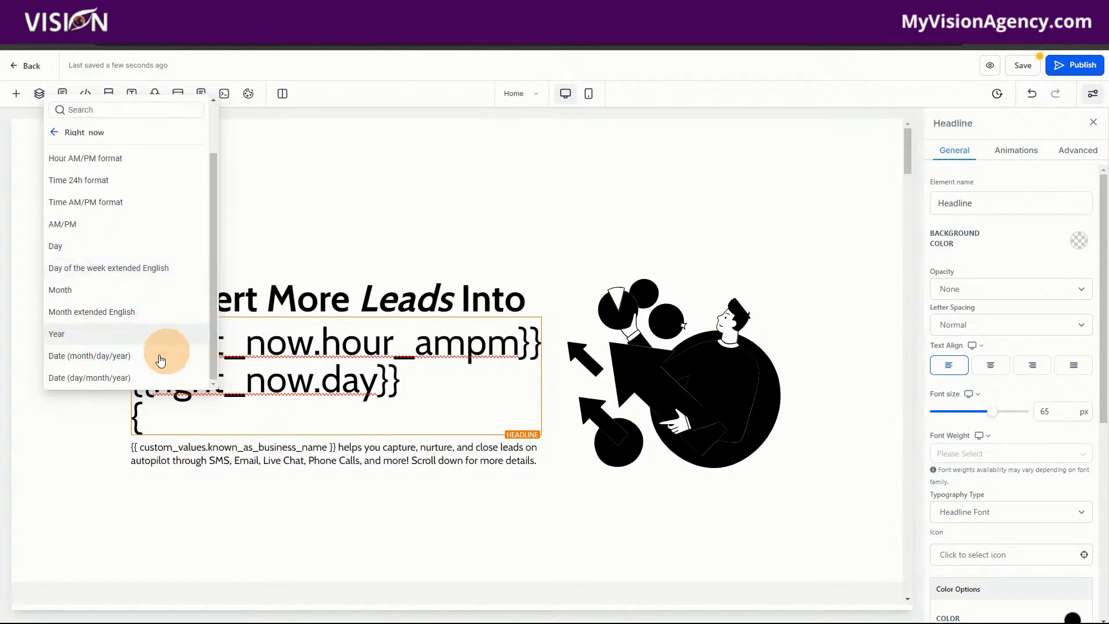
{"action": "left_click", "coordinate": [140, 363]}
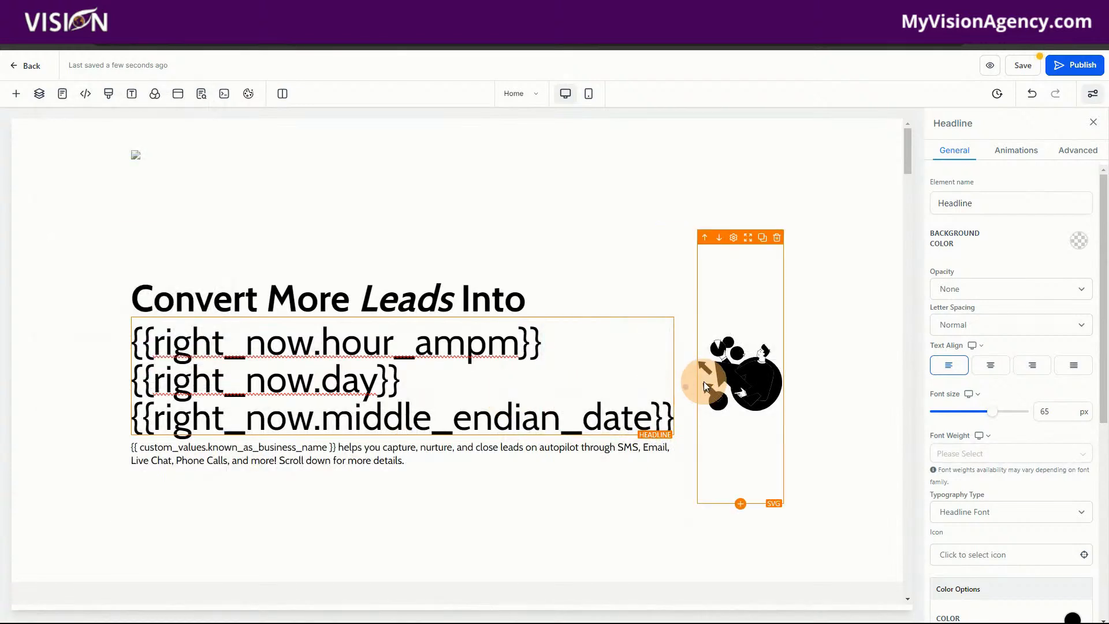
- Save and preview the Home page with the date and time values, and delete the duplicate headline
{"action": "left_click", "coordinate": [1022, 65]}
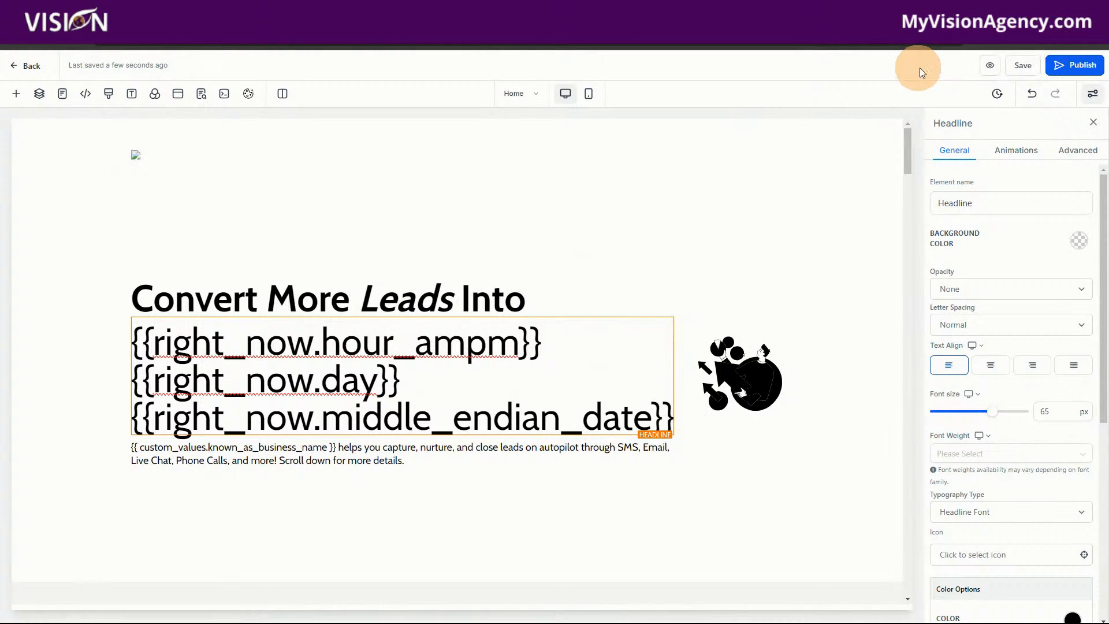
{"action": "left_click", "coordinate": [989, 67]}
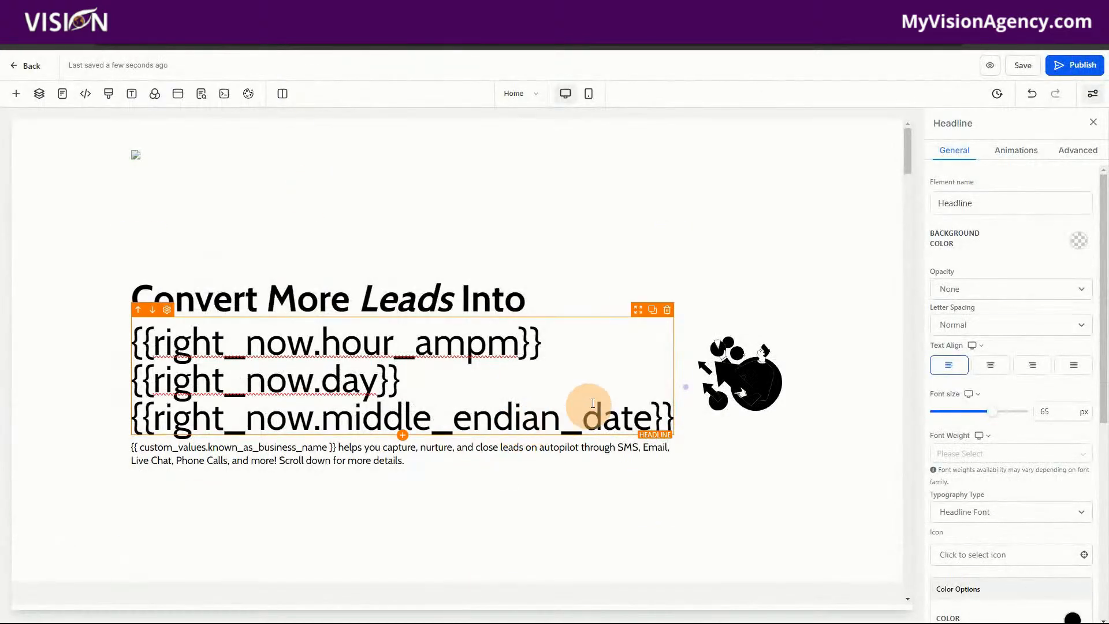
{"action": "left_click", "coordinate": [667, 315]}
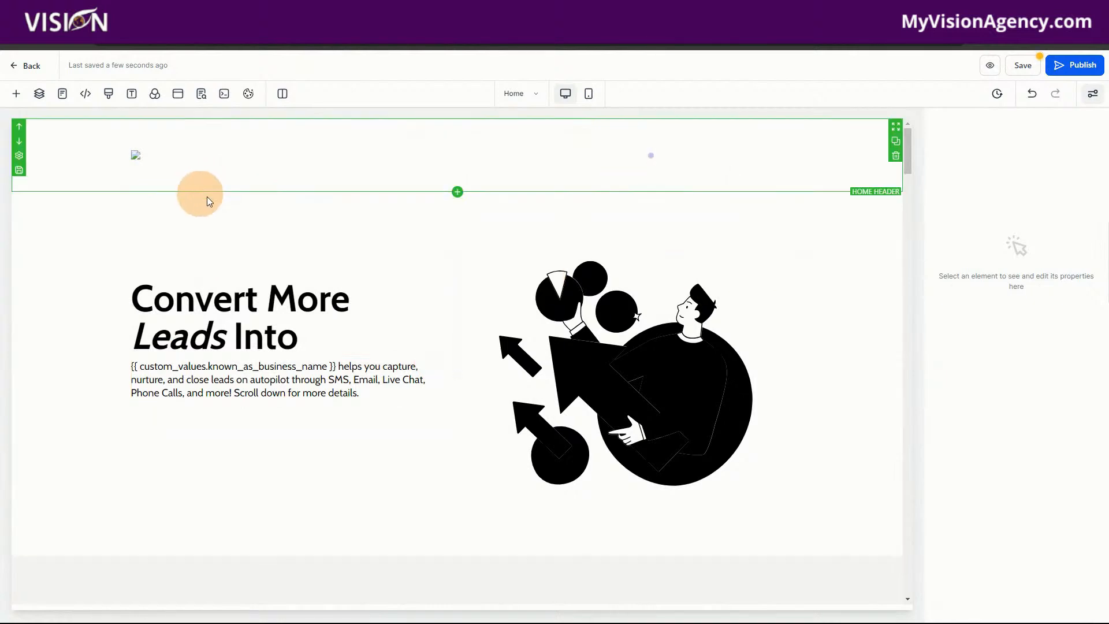
- Add an Image element below the sub headline in the "Drive More Phone Calls" section
{"action": "scroll", "coordinate": [302, 364], "scroll_direction": "down", "scroll_amount": 10}
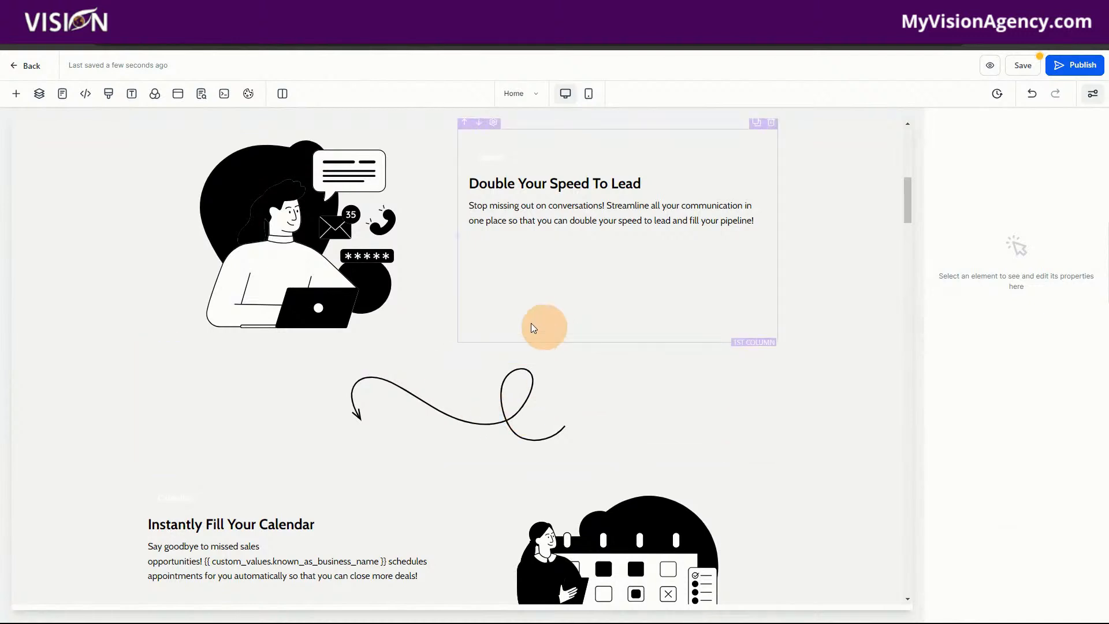
{"action": "scroll", "coordinate": [707, 399], "scroll_direction": "down", "scroll_amount": 7}
{"action": "scroll", "coordinate": [401, 369], "scroll_direction": "down", "scroll_amount": 2}
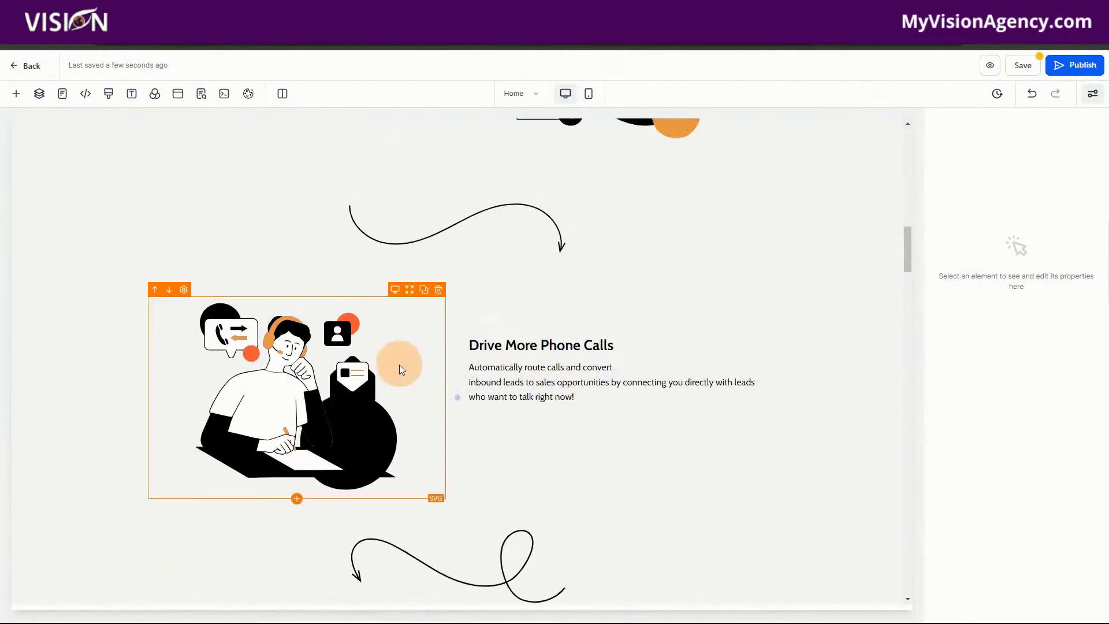
{"action": "left_click", "coordinate": [334, 405]}
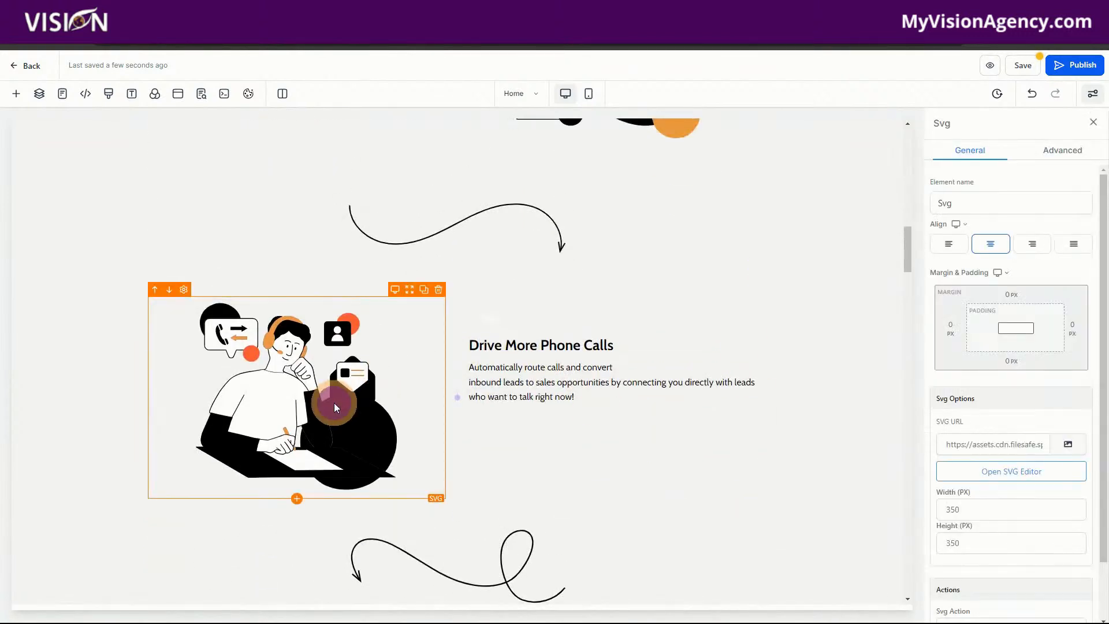
{"action": "left_click", "coordinate": [617, 404]}
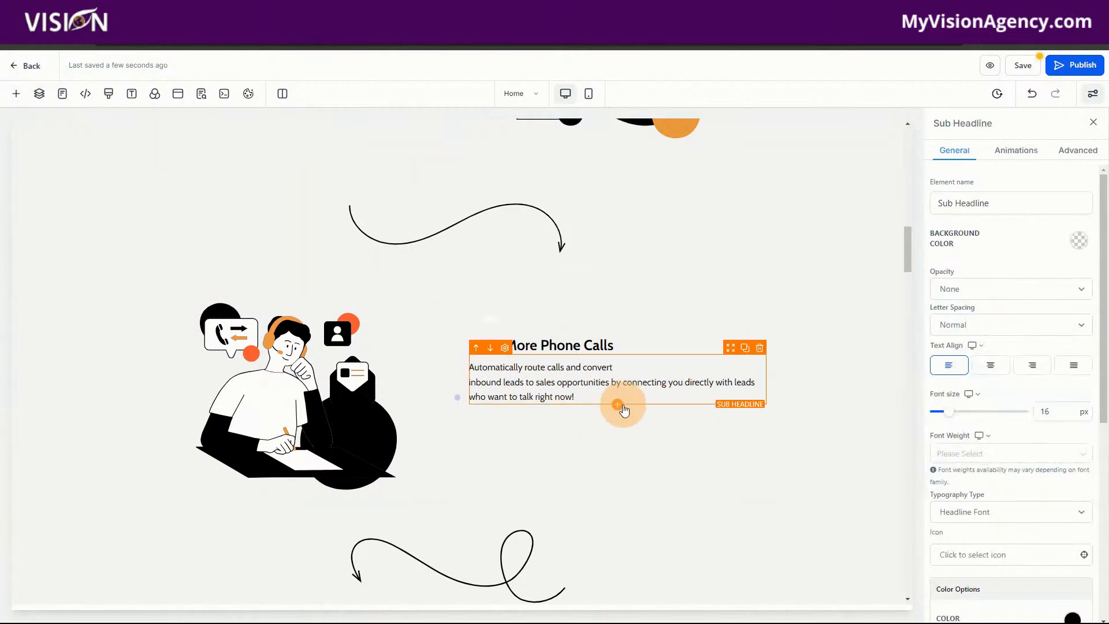
{"action": "left_click", "coordinate": [618, 405]}
{"action": "scroll", "coordinate": [272, 390], "scroll_direction": "down", "scroll_amount": 3}
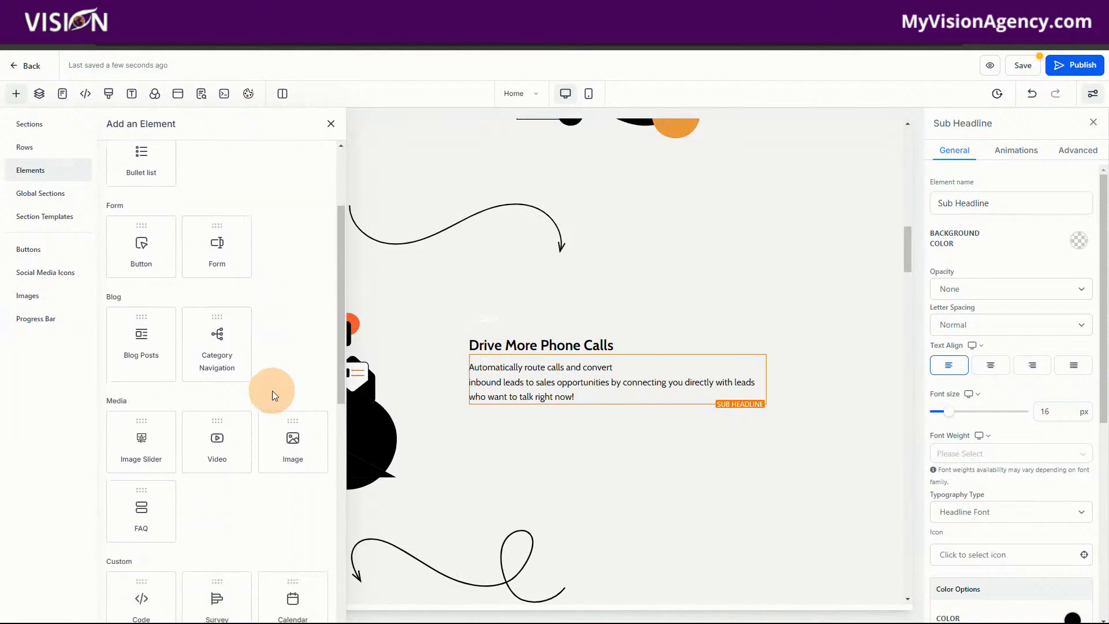
{"action": "left_click_drag", "start_coordinate": [288, 440], "coordinate": [615, 456]}
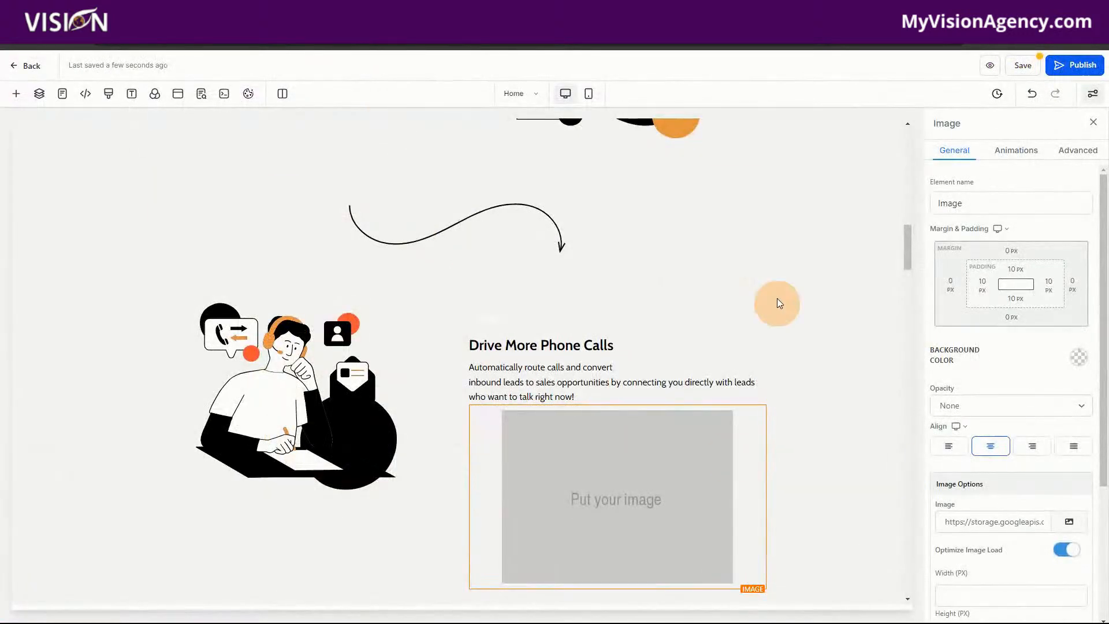
- Clear the default image URL of the new Image element in the "Drive More Phone Calls" section
{"action": "left_click", "coordinate": [630, 543]}
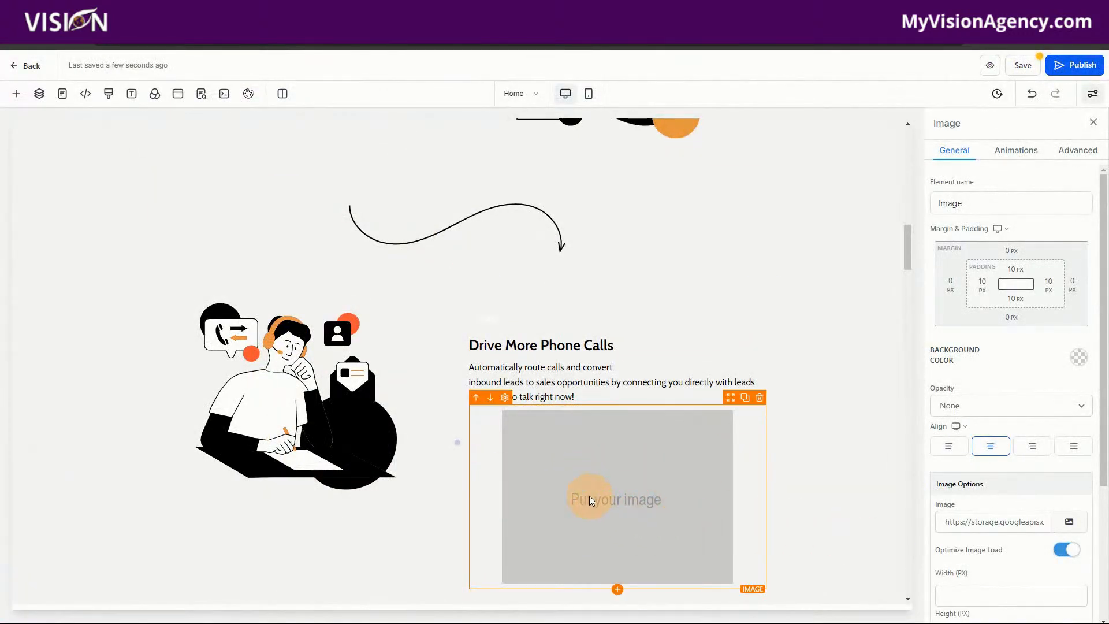
{"action": "left_click", "coordinate": [944, 522]}
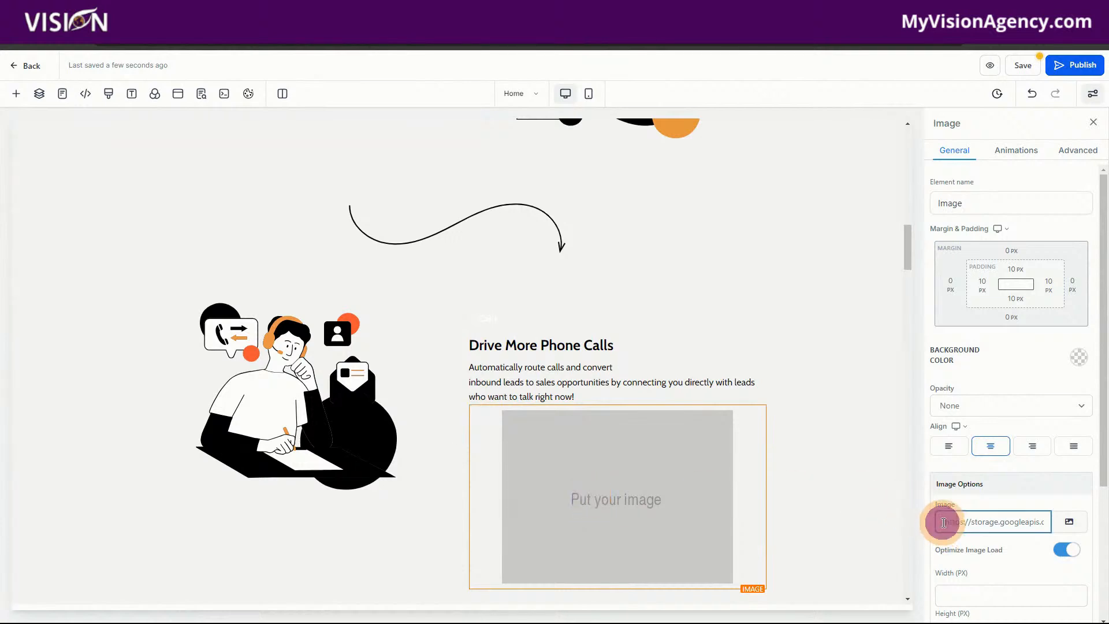
{"action": "left_click_drag", "start_coordinate": [956, 522], "coordinate": [1083, 527]}
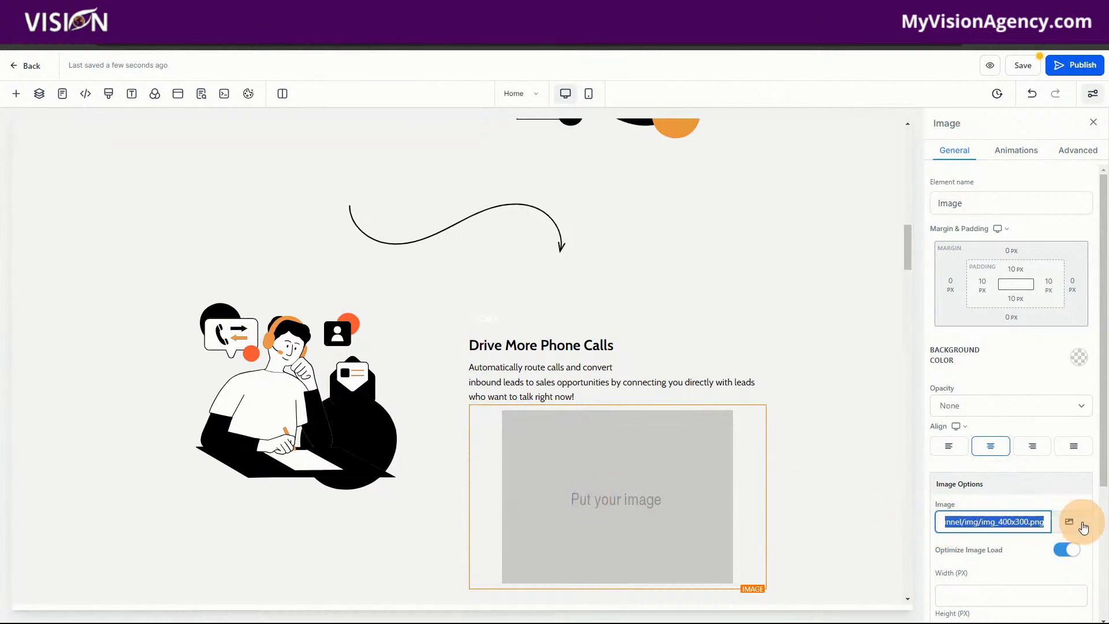
{"action": "key", "text": "BackSpace"}
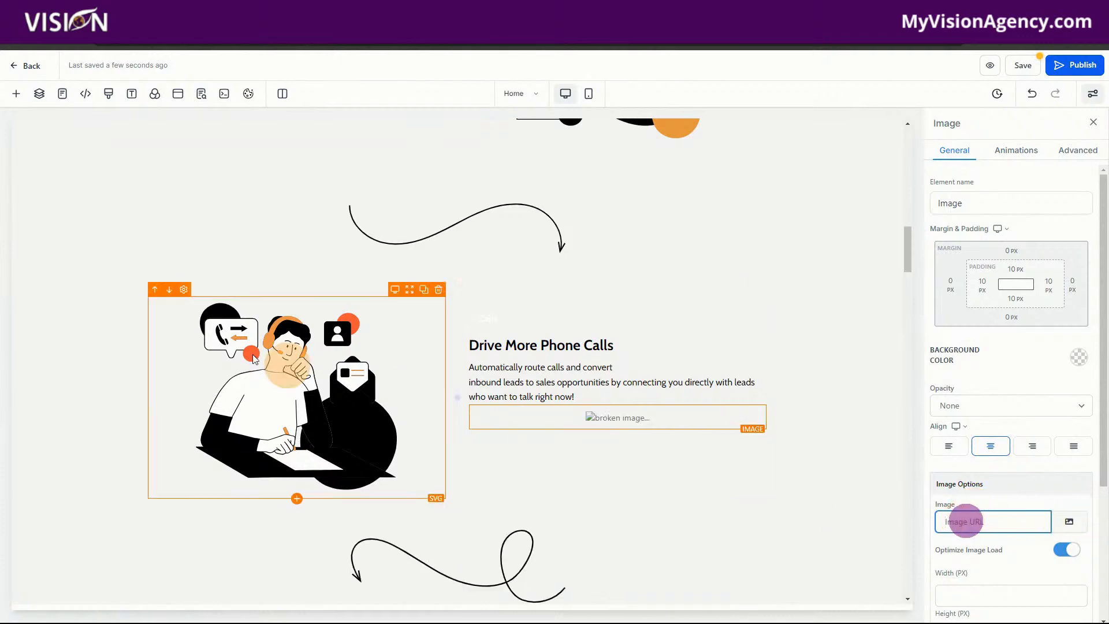
- Add a Button element below the empty image, link it to Website URL, and view the values available for its website address
{"action": "left_click", "coordinate": [617, 430]}
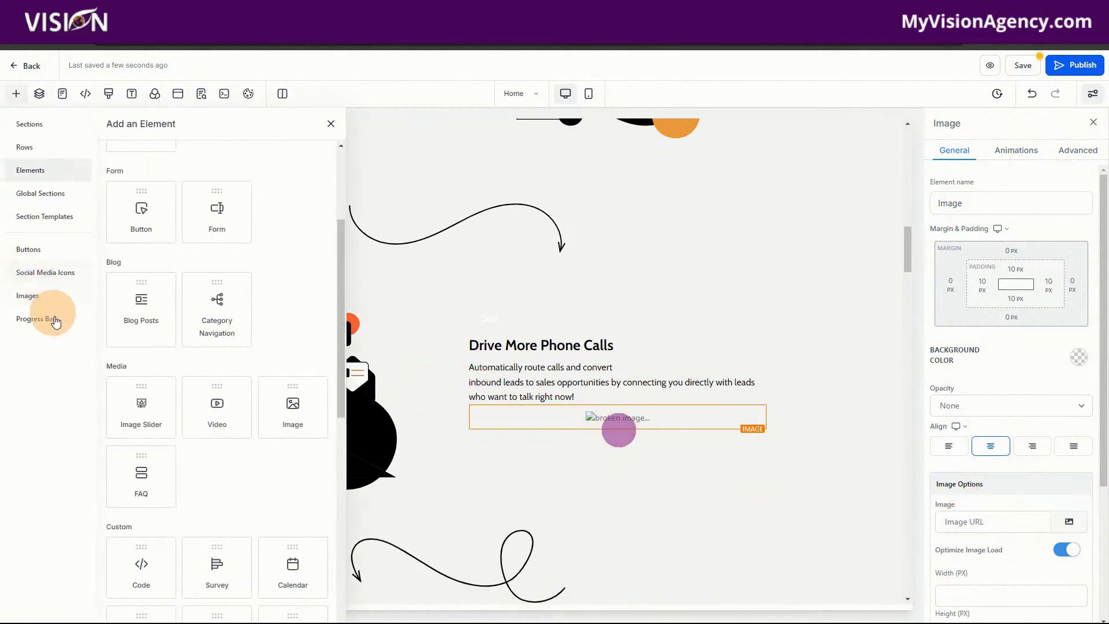
{"action": "left_click_drag", "start_coordinate": [144, 210], "coordinate": [554, 462]}
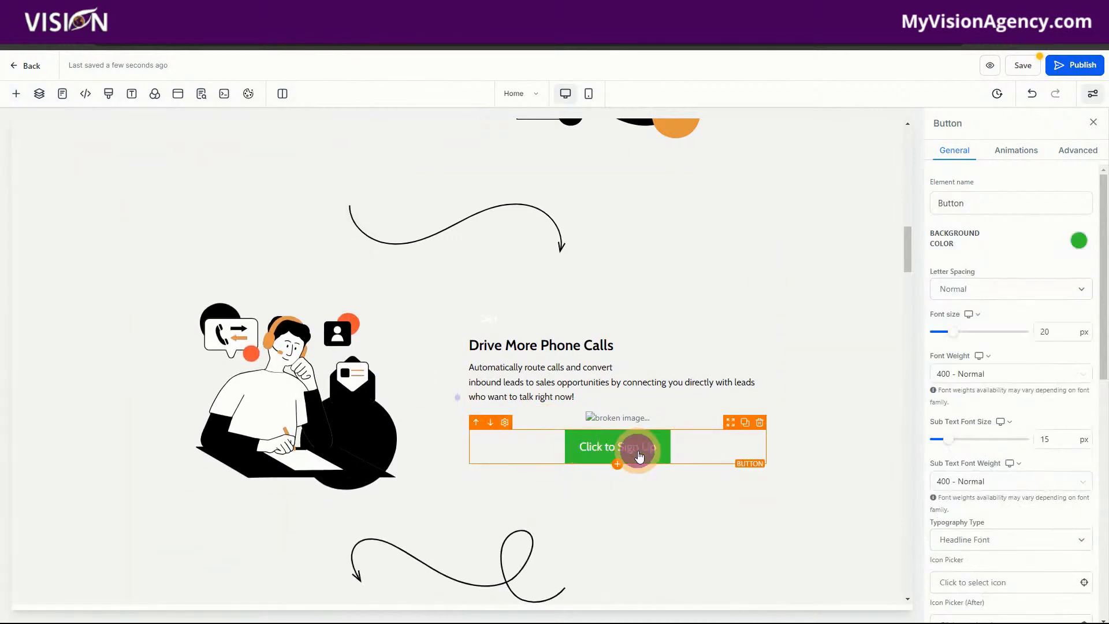
{"action": "scroll", "coordinate": [934, 459], "scroll_direction": "down", "scroll_amount": 10}
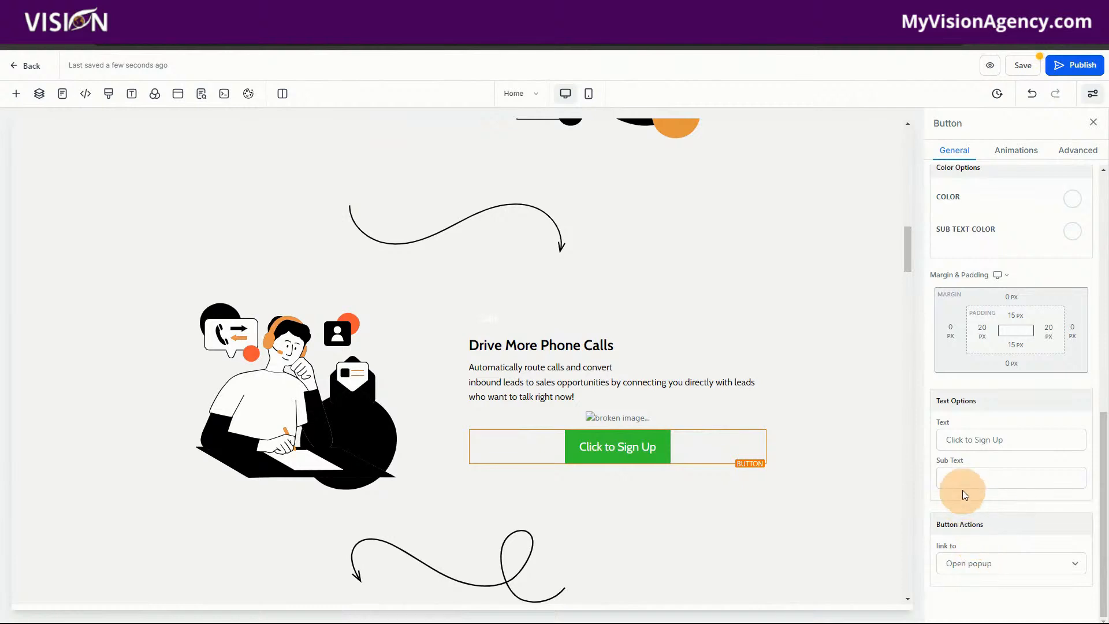
{"action": "left_click", "coordinate": [965, 563]}
{"action": "left_click", "coordinate": [964, 432]}
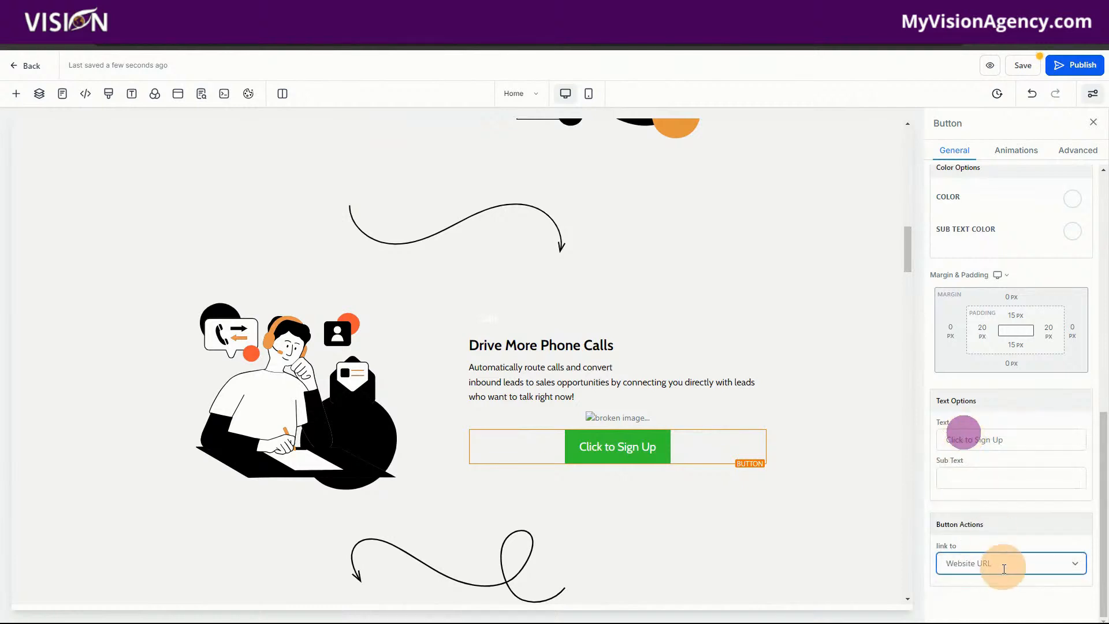
{"action": "left_click", "coordinate": [961, 592]}
{"action": "scroll", "coordinate": [975, 603], "scroll_direction": "down", "scroll_amount": 1}
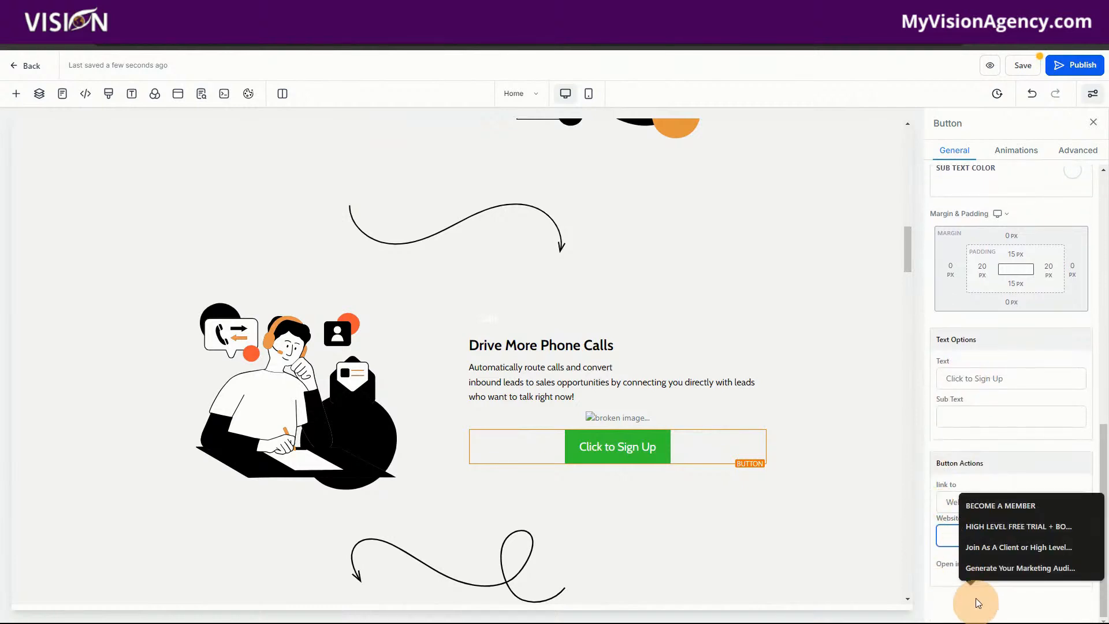
{"action": "left_click", "coordinate": [925, 509]}
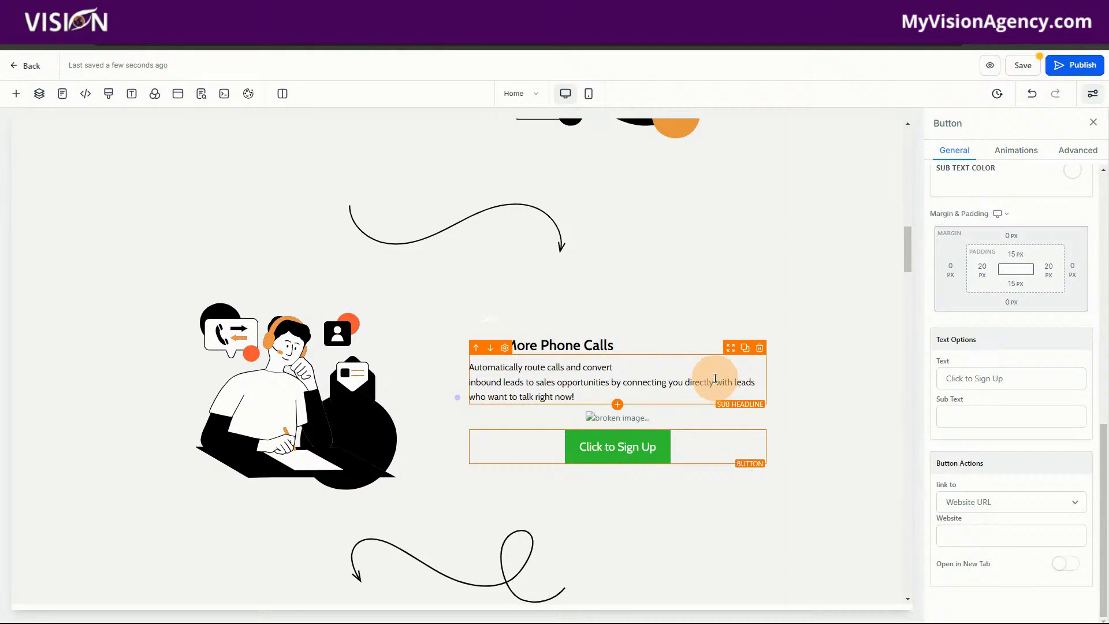
- Leave the page editor without saving the changes and open the marketing email templates
{"action": "left_click", "coordinate": [37, 70]}
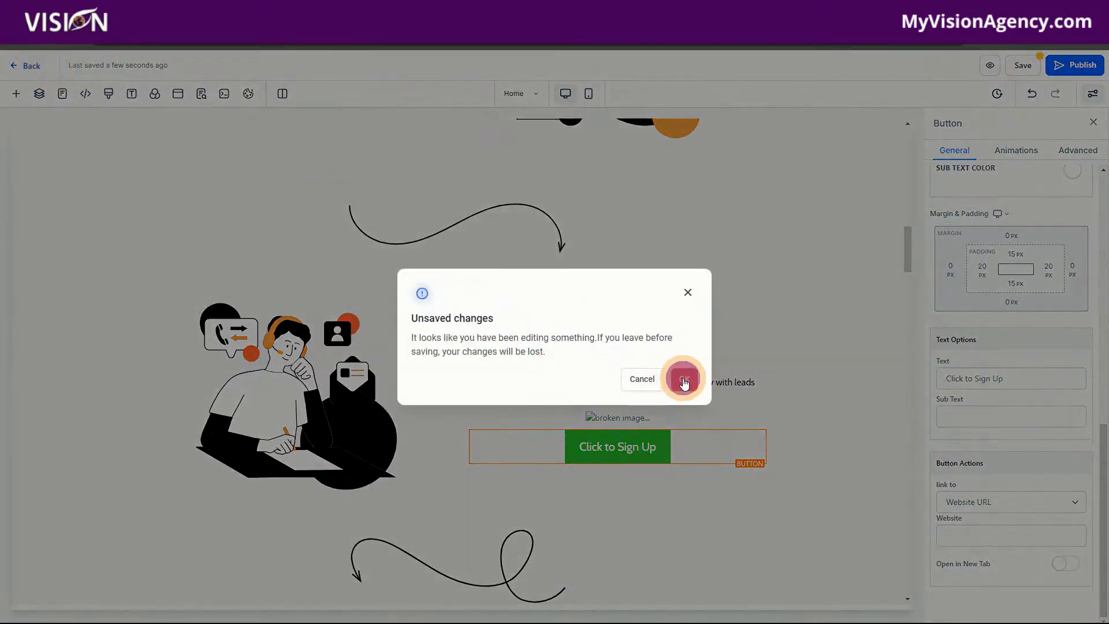
{"action": "left_click", "coordinate": [684, 380]}
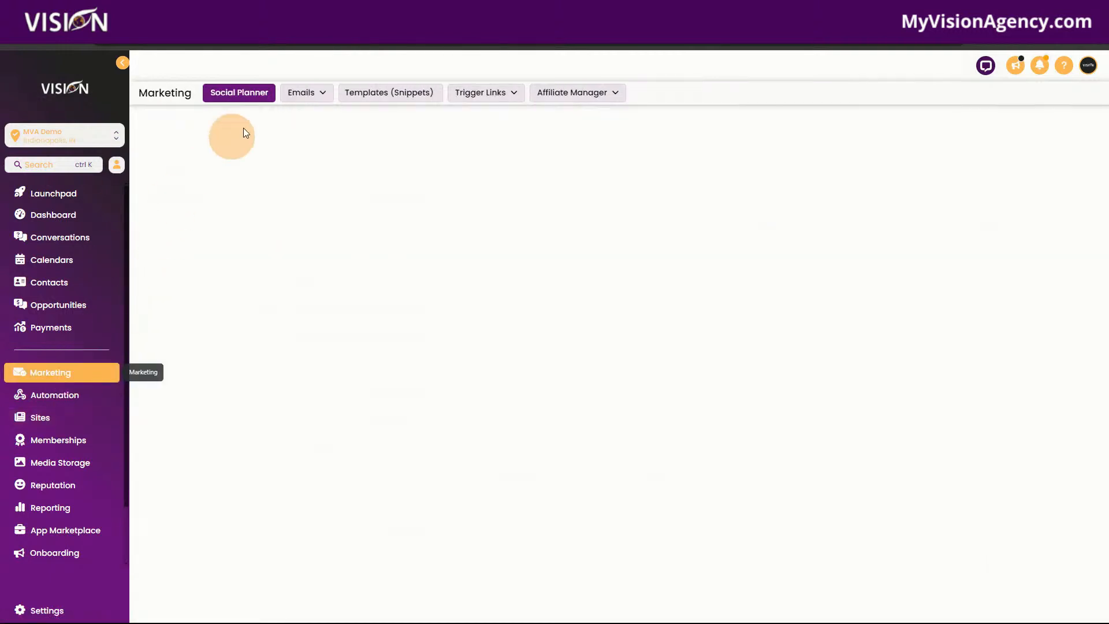
{"action": "mouse_move", "coordinate": [321, 99]}
{"action": "left_click", "coordinate": [306, 141]}
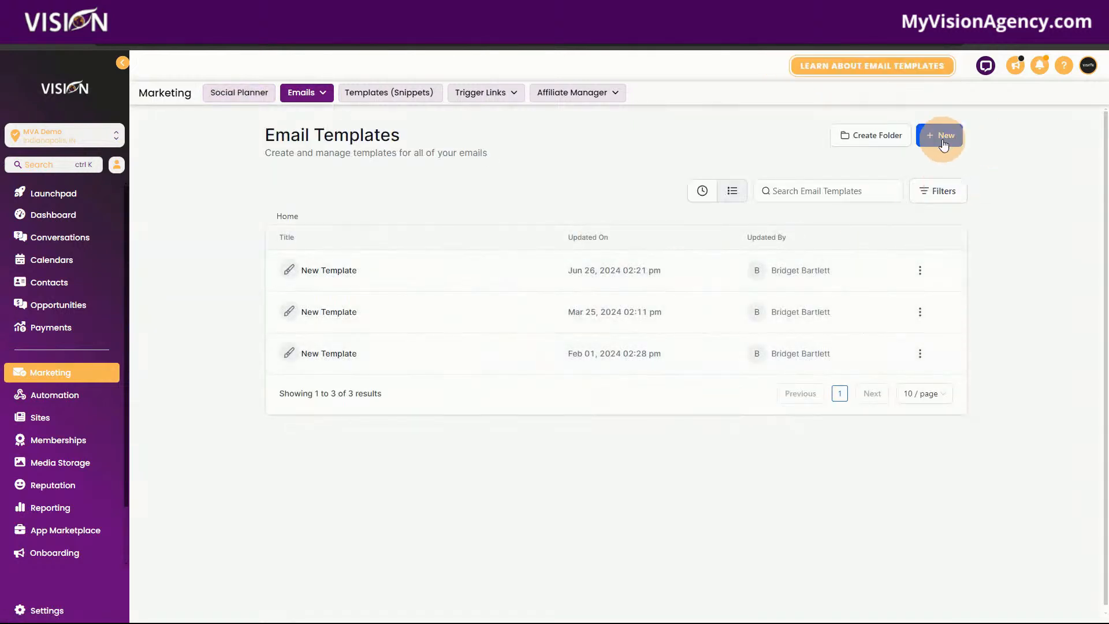
- Create a blank email template with the Design Editor
{"action": "left_click", "coordinate": [940, 135]}
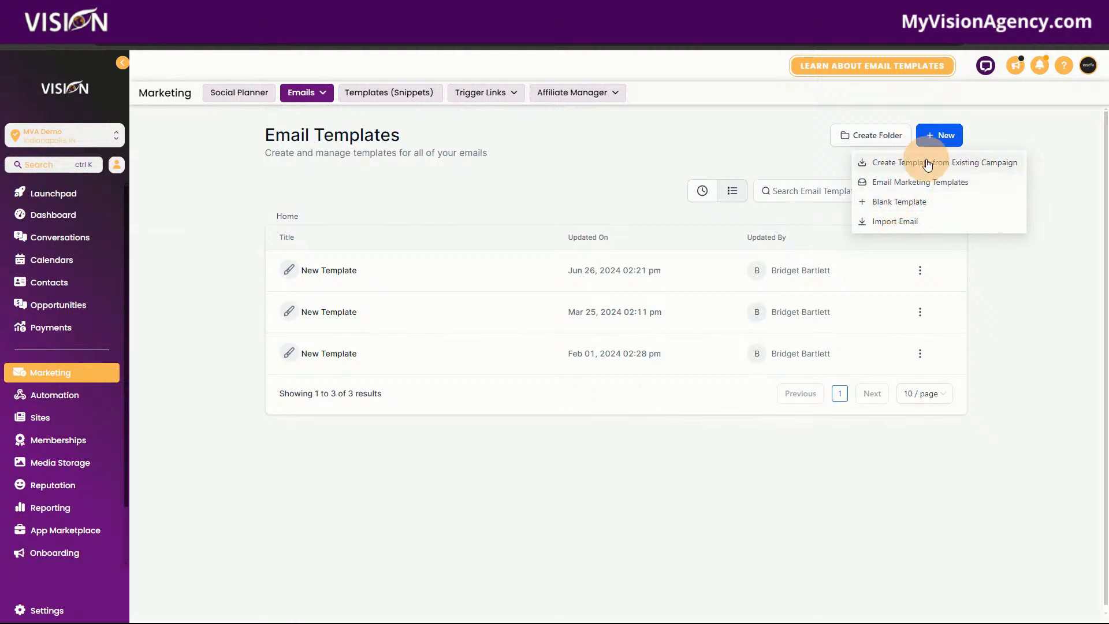
{"action": "left_click", "coordinate": [895, 204]}
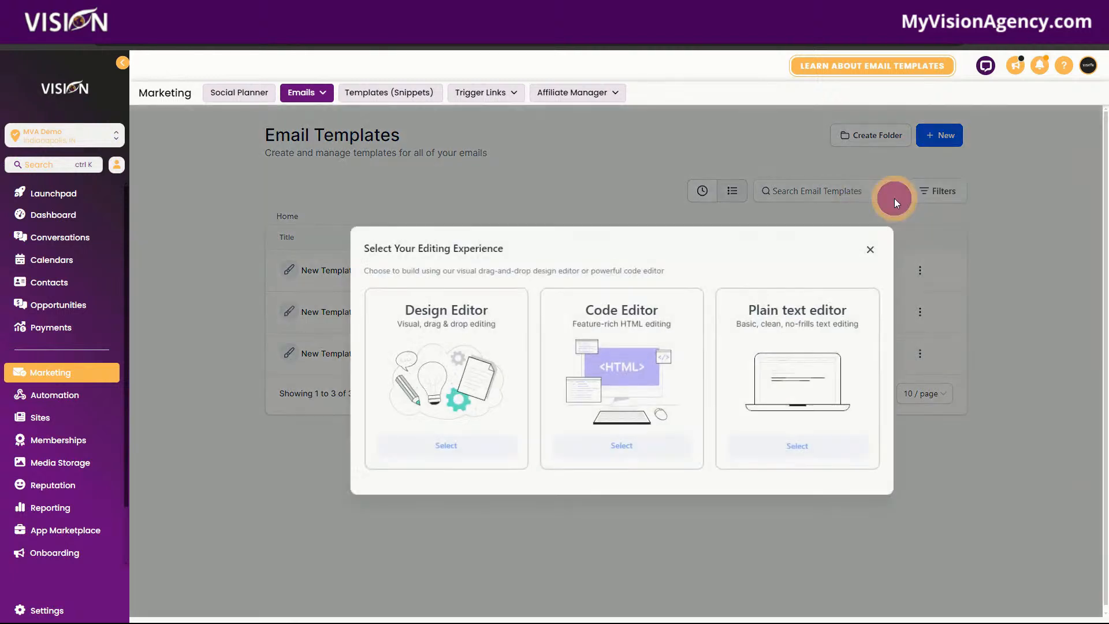
{"action": "left_click", "coordinate": [440, 447]}
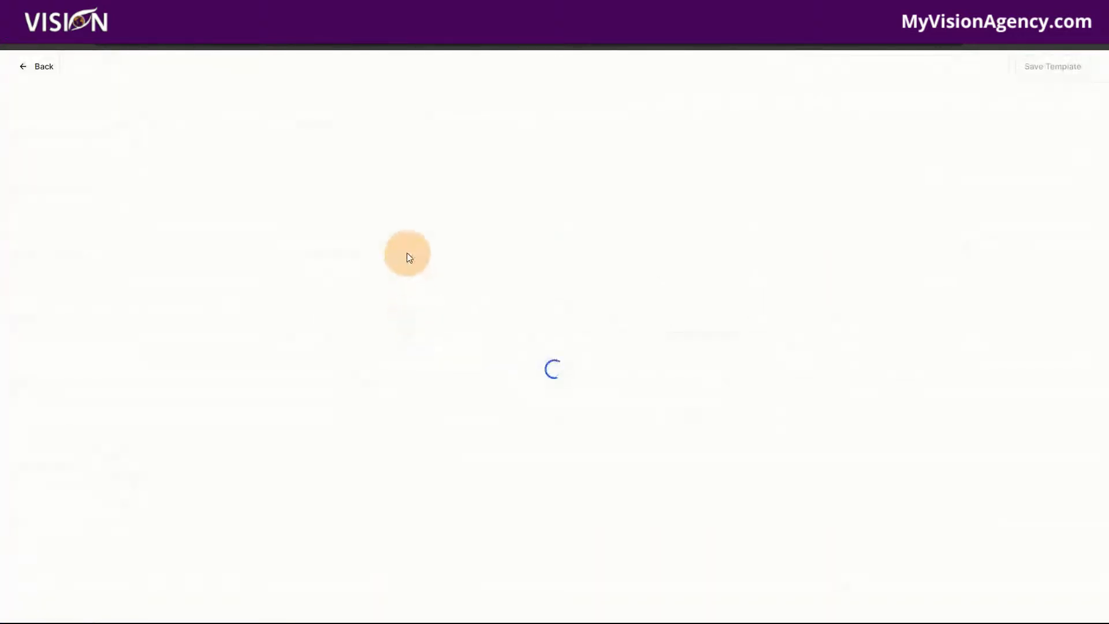
- Examine the value categories available for the email's text block, including the Message, Account and Email values
{"action": "left_click", "coordinate": [739, 189]}
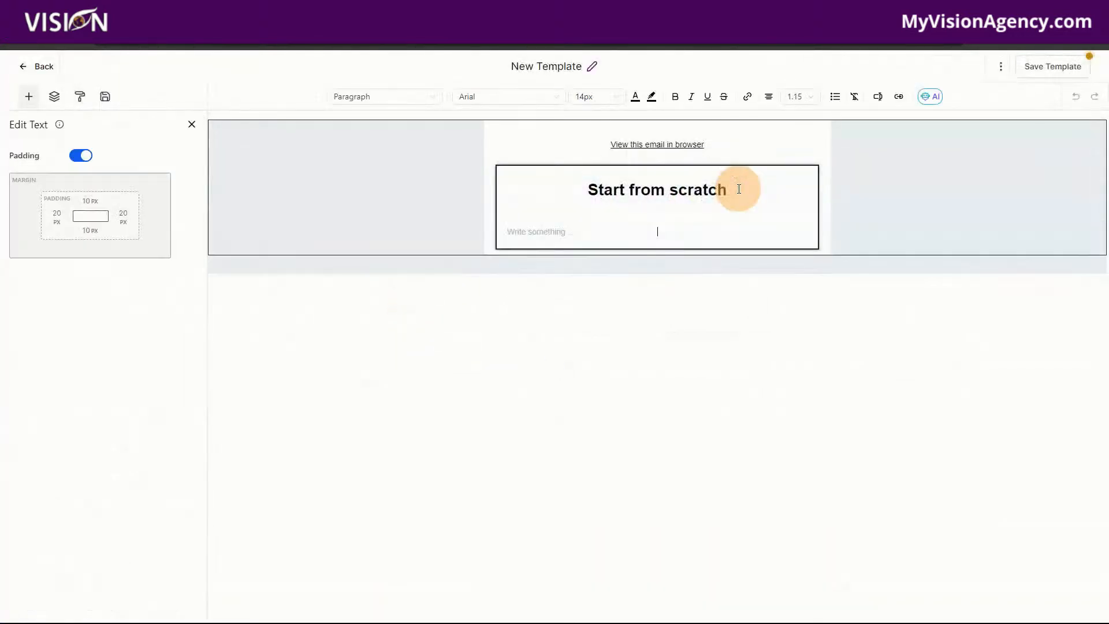
{"action": "left_click", "coordinate": [879, 98]}
{"action": "scroll", "coordinate": [888, 263], "scroll_direction": "down", "scroll_amount": 1}
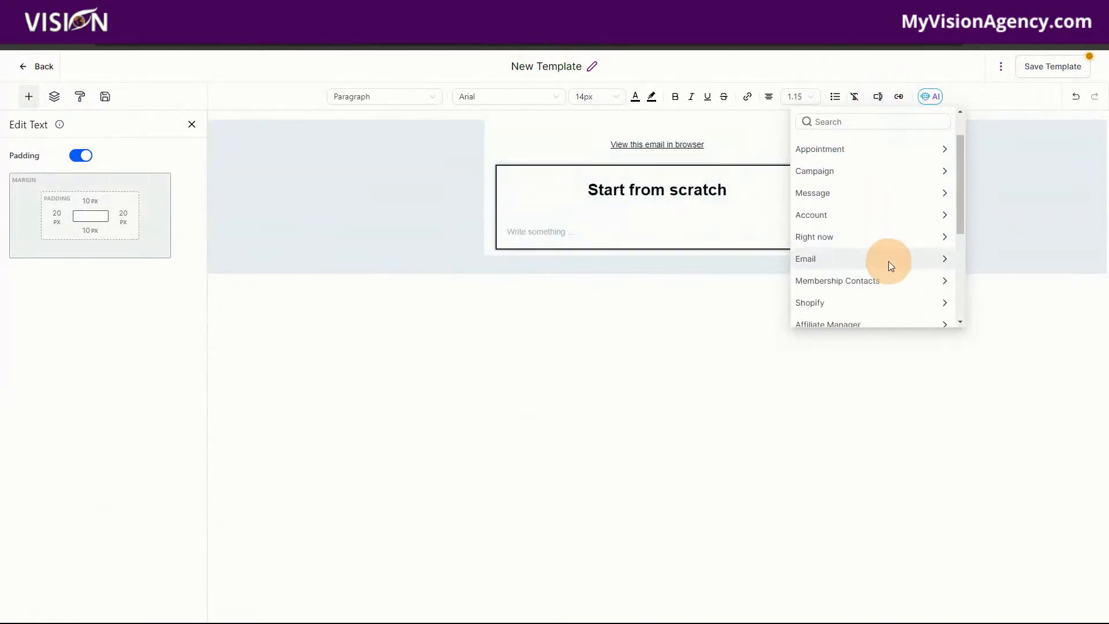
{"action": "scroll", "coordinate": [886, 283], "scroll_direction": "down", "scroll_amount": 3}
{"action": "scroll", "coordinate": [885, 312], "scroll_direction": "up", "scroll_amount": 4}
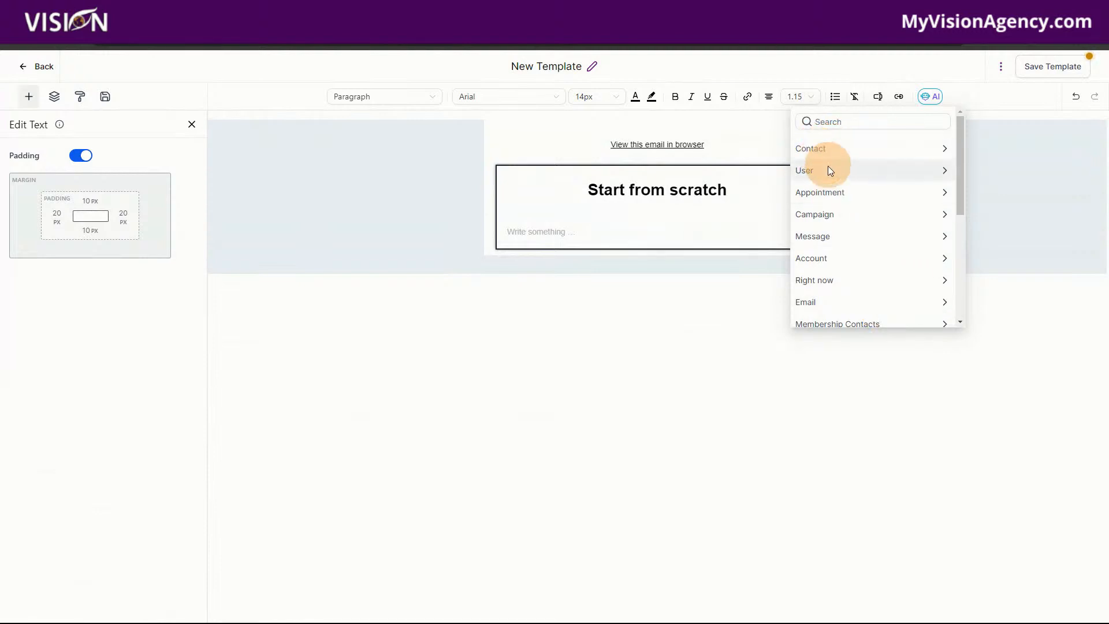
{"action": "scroll", "coordinate": [857, 259], "scroll_direction": "down", "scroll_amount": 2}
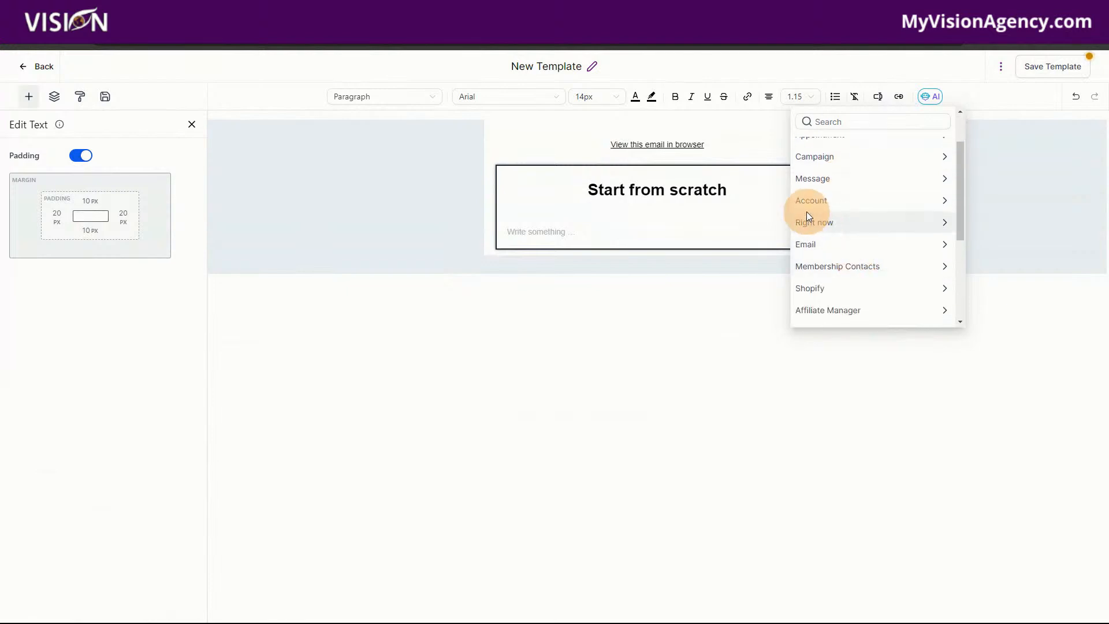
{"action": "left_click", "coordinate": [827, 179]}
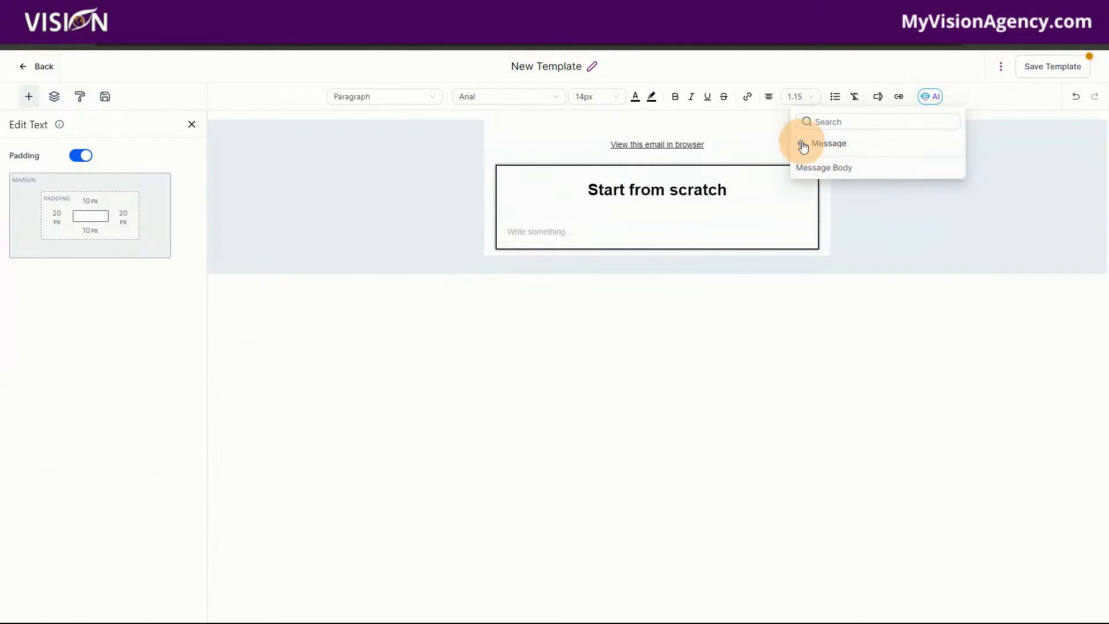
{"action": "left_click", "coordinate": [802, 145]}
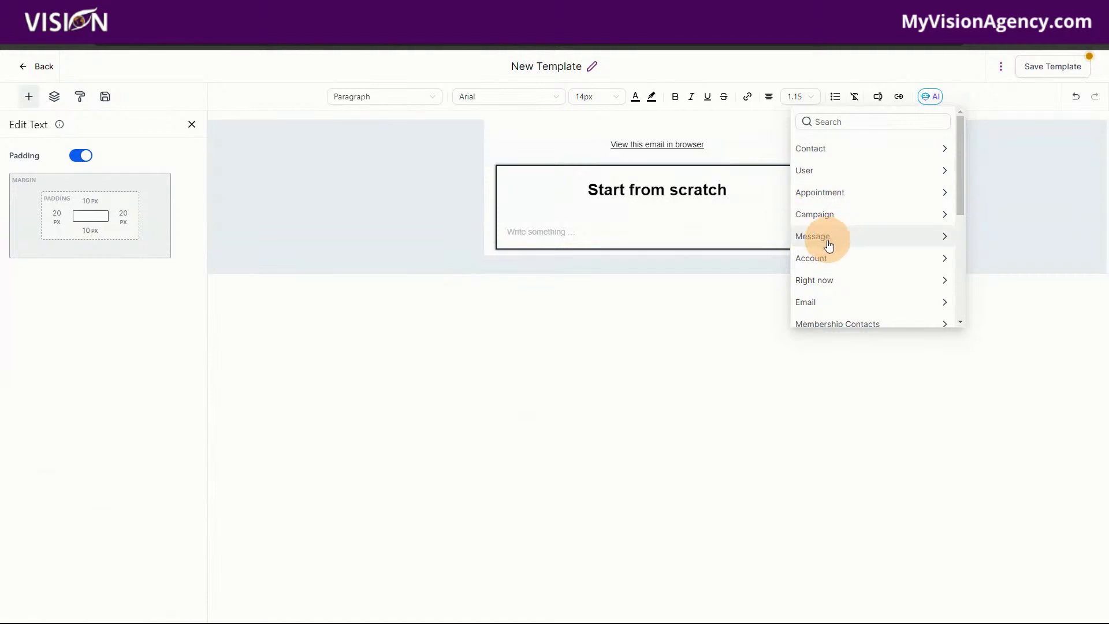
{"action": "left_click", "coordinate": [827, 260]}
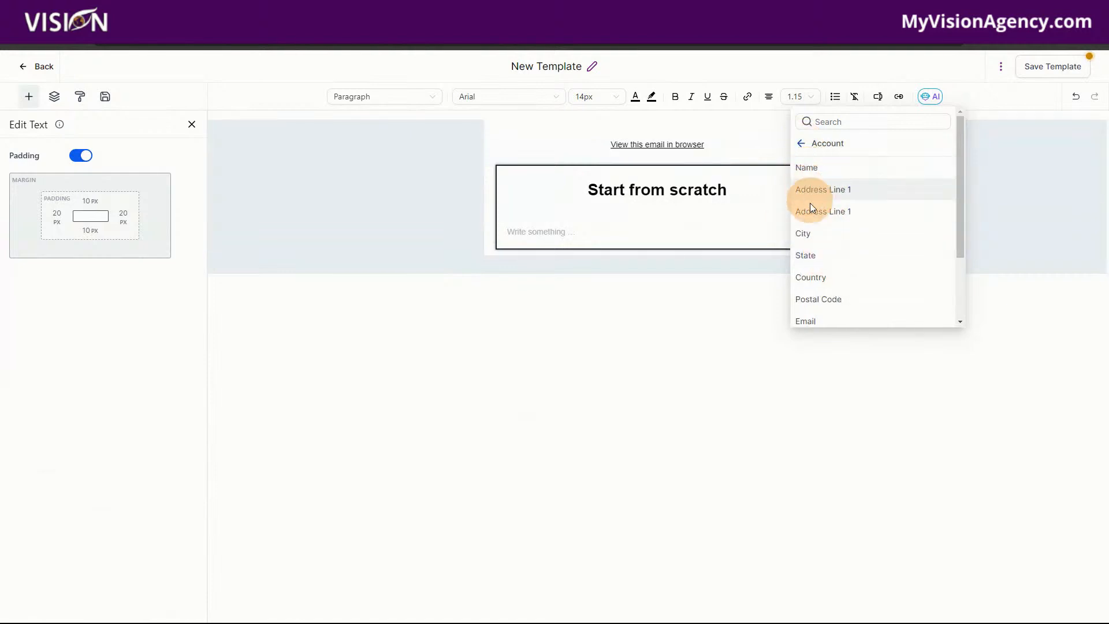
{"action": "left_click", "coordinate": [802, 144]}
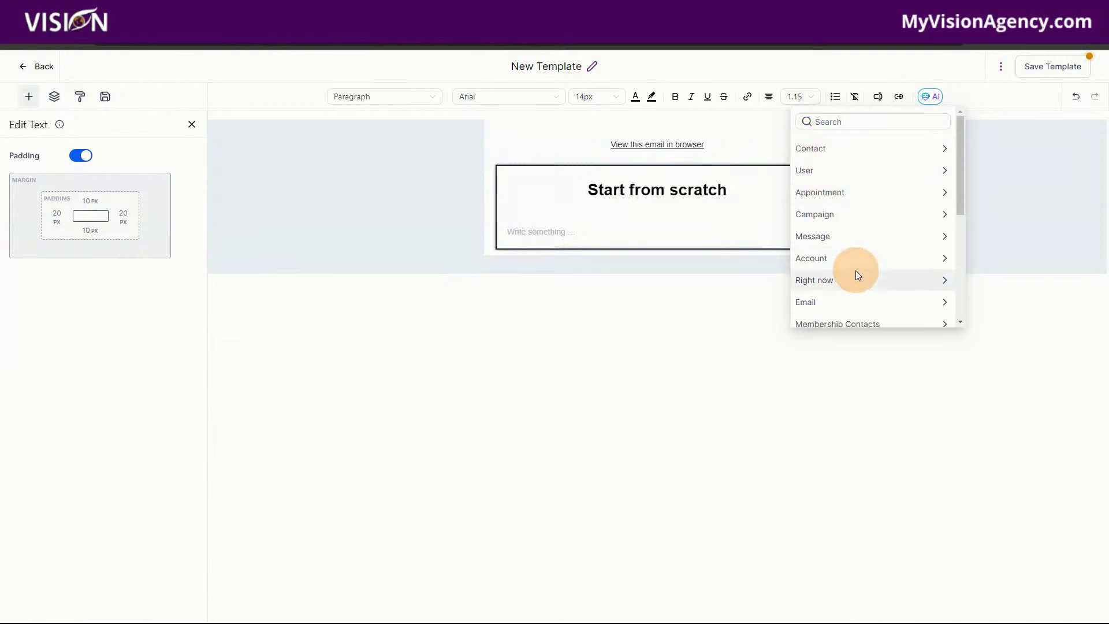
{"action": "scroll", "coordinate": [858, 282], "scroll_direction": "down", "scroll_amount": 2}
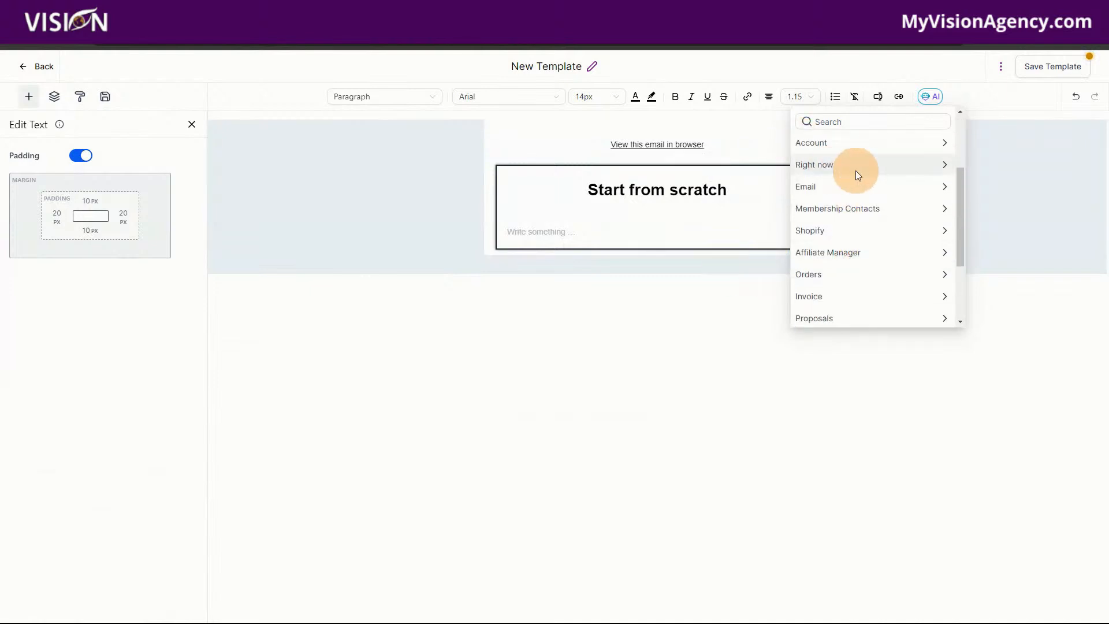
{"action": "left_click", "coordinate": [825, 186]}
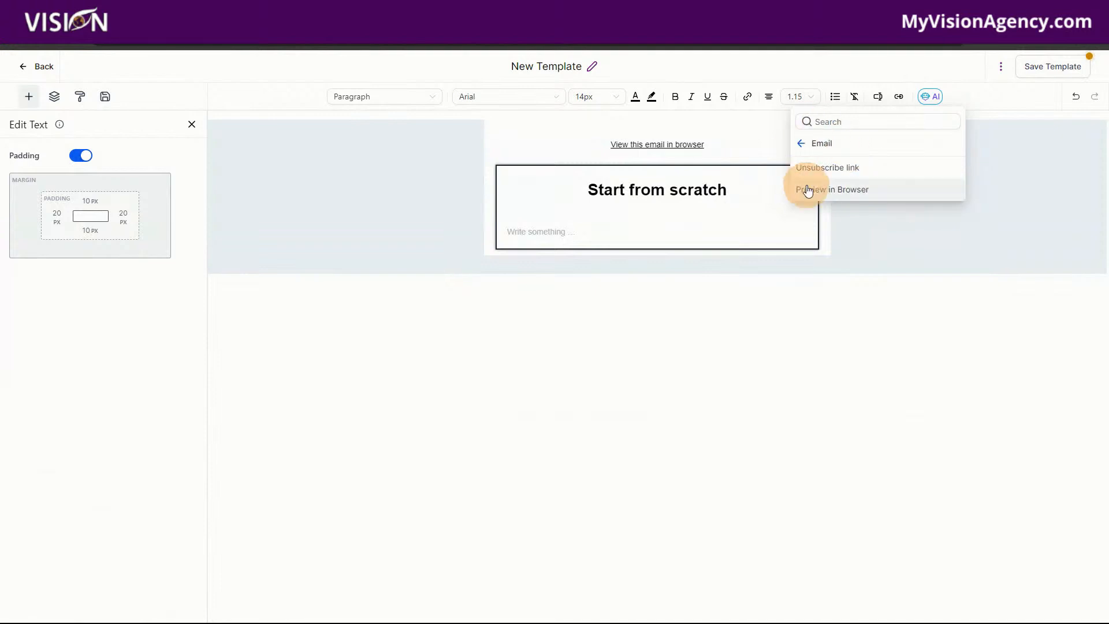
{"action": "left_click", "coordinate": [801, 143]}
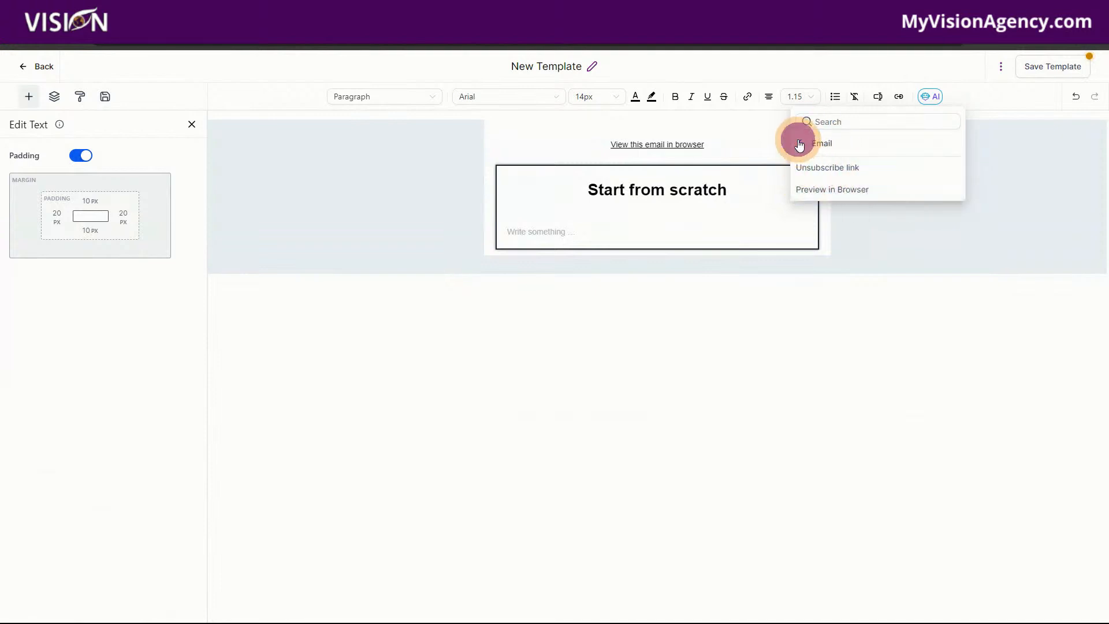
- Examine the Membership Contacts, Shopify and Custom Values lists available for the email's text block
{"action": "scroll", "coordinate": [861, 279], "scroll_direction": "down", "scroll_amount": 1}
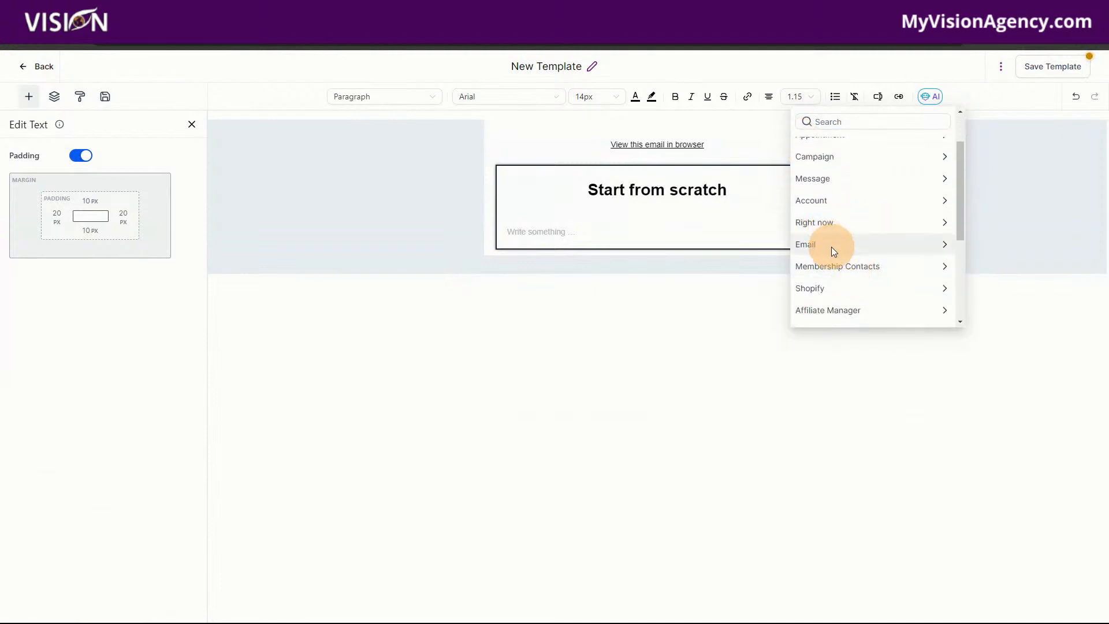
{"action": "left_click", "coordinate": [849, 273]}
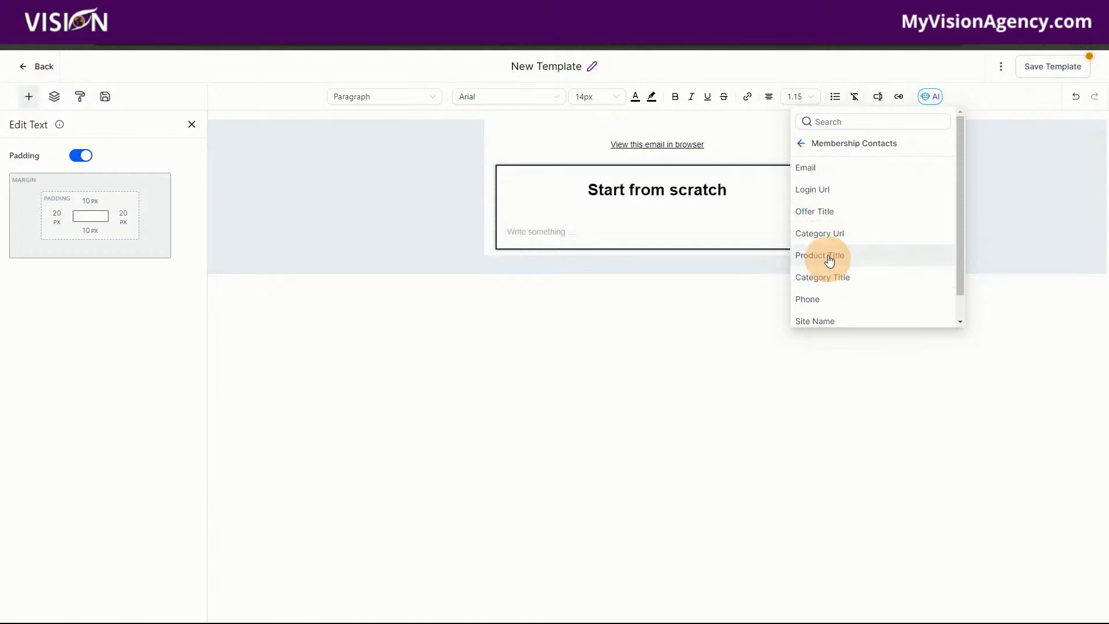
{"action": "scroll", "coordinate": [829, 255], "scroll_direction": "down", "scroll_amount": 1}
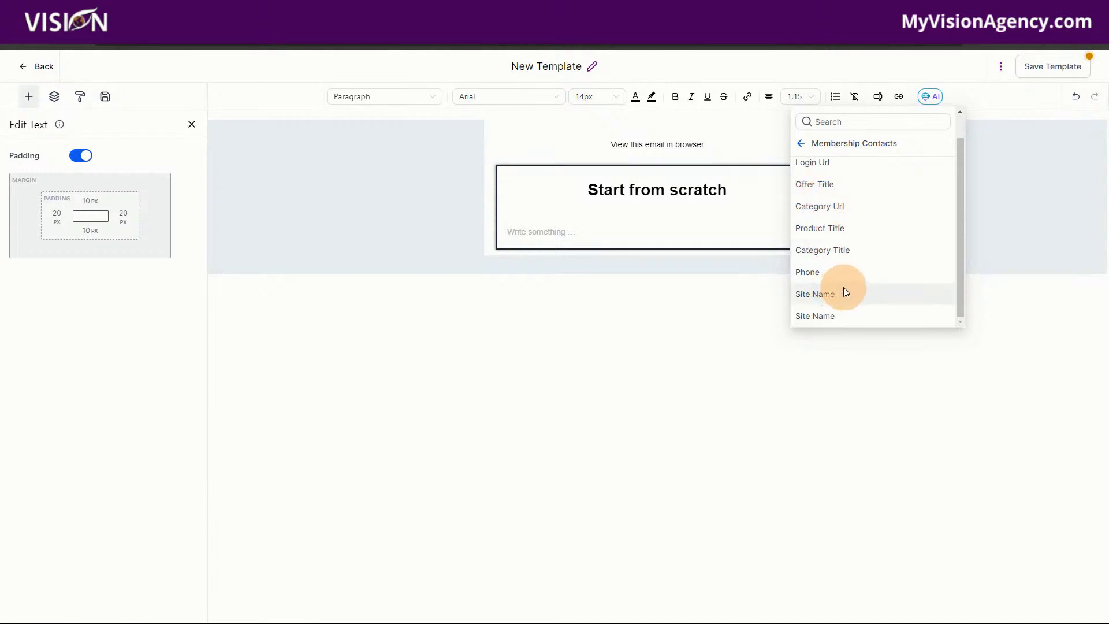
{"action": "scroll", "coordinate": [843, 288], "scroll_direction": "up", "scroll_amount": 1}
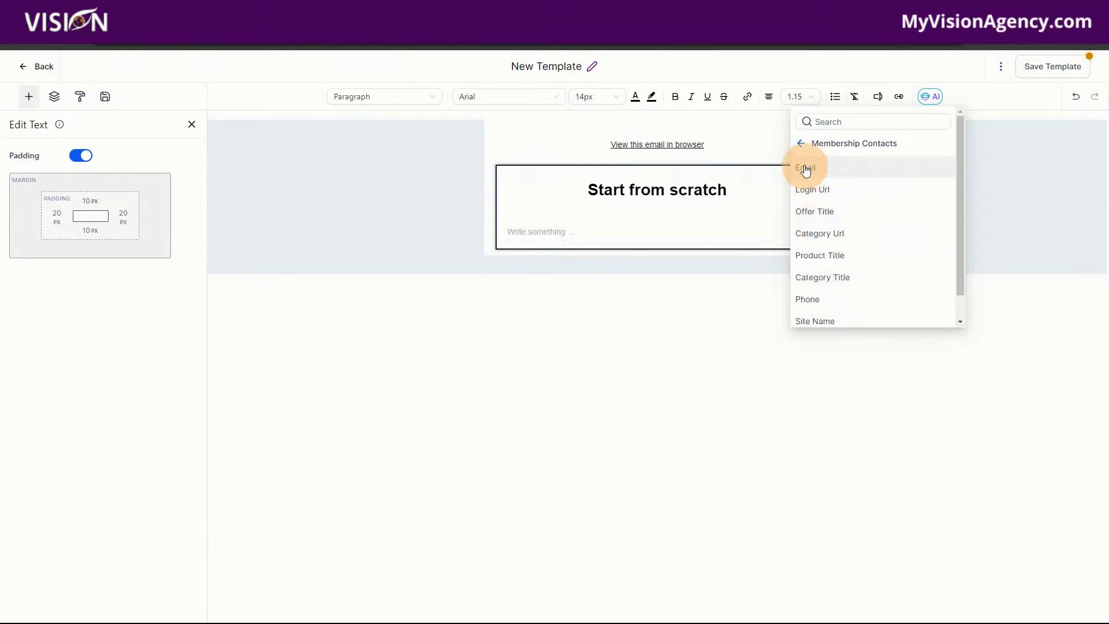
{"action": "left_click", "coordinate": [801, 144]}
{"action": "scroll", "coordinate": [886, 280], "scroll_direction": "down", "scroll_amount": 2}
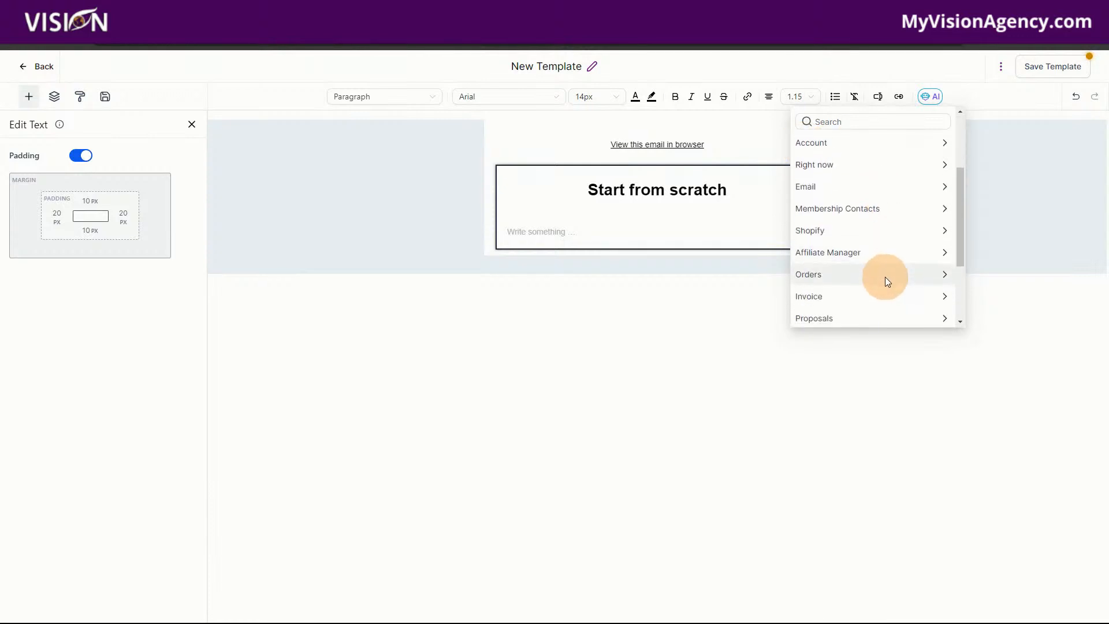
{"action": "left_click", "coordinate": [832, 174]}
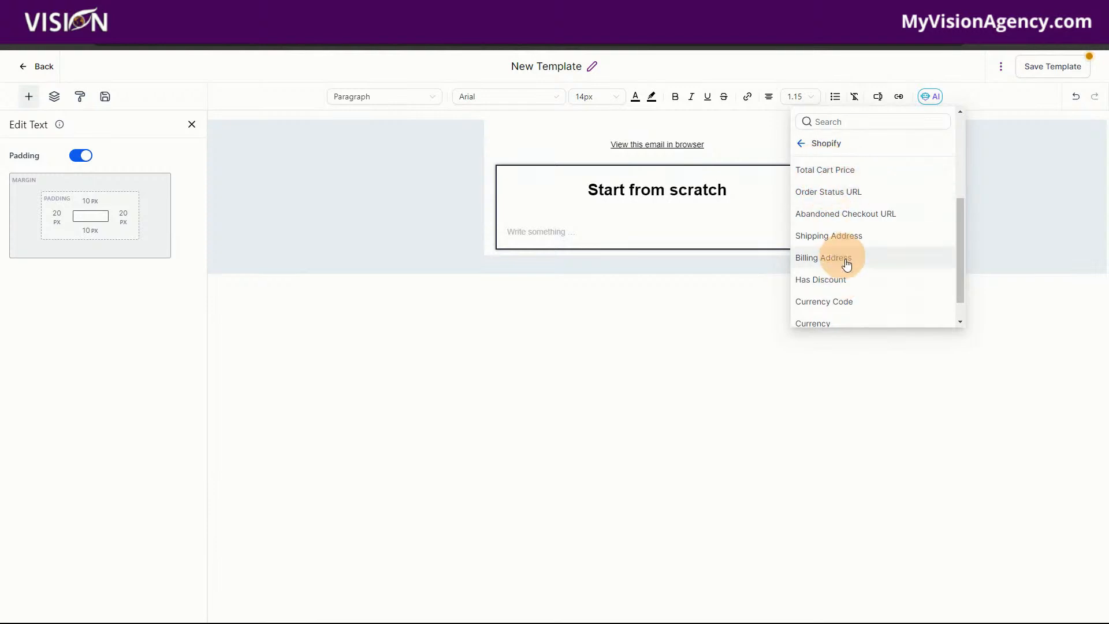
{"action": "left_click", "coordinate": [805, 144]}
{"action": "scroll", "coordinate": [866, 265], "scroll_direction": "down", "scroll_amount": 1}
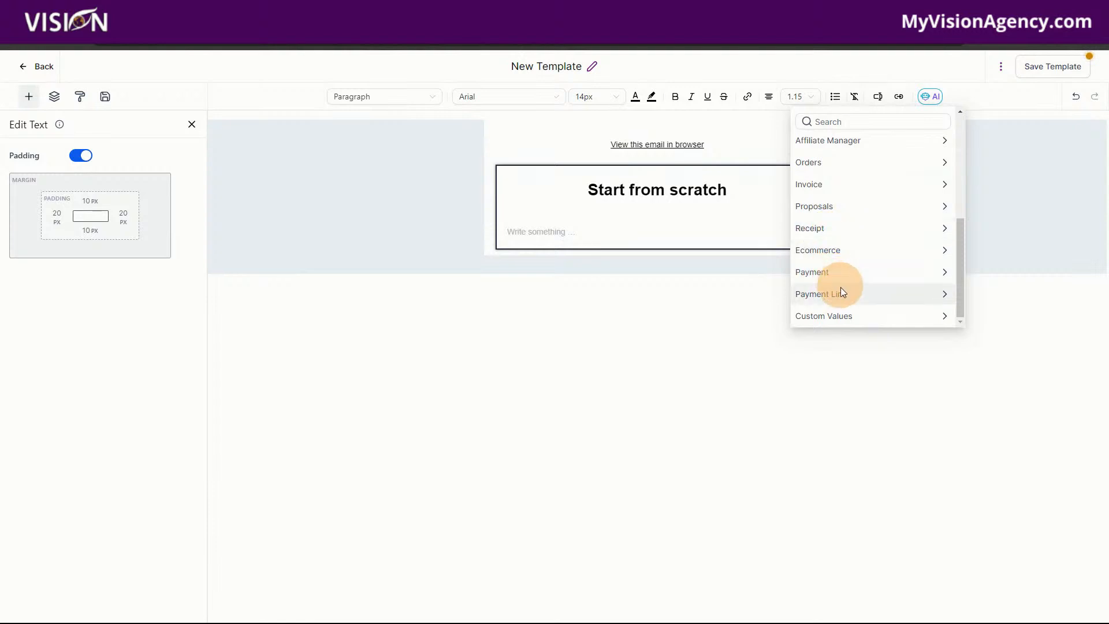
{"action": "left_click", "coordinate": [855, 316]}
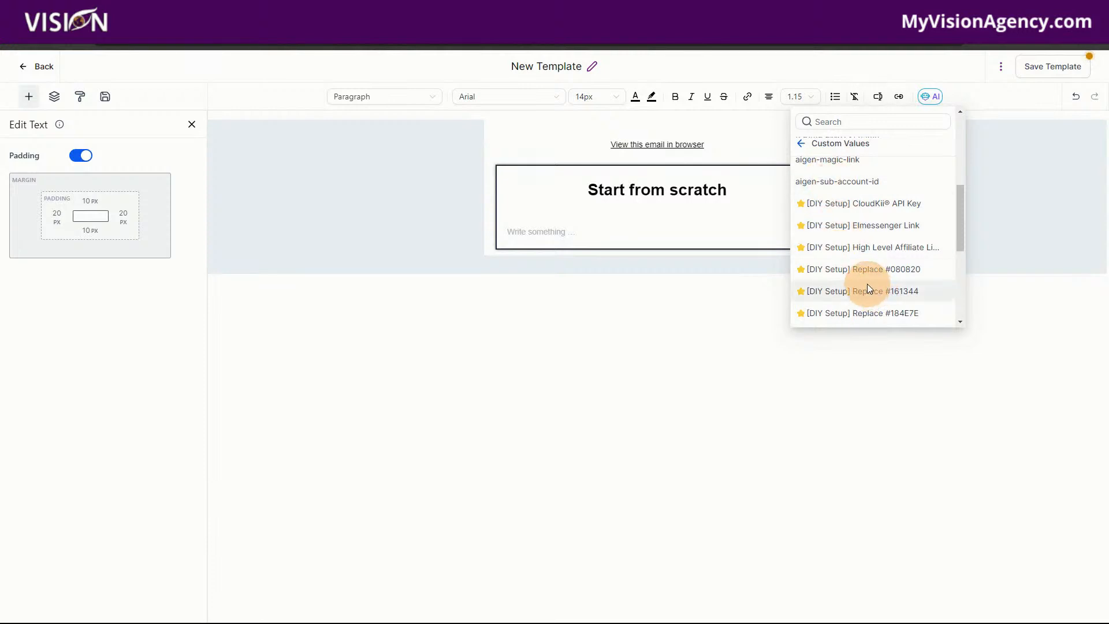
- Close the Custom Values list and leave the email template without saving the changes
{"action": "scroll", "coordinate": [868, 280], "scroll_direction": "up", "scroll_amount": 5}
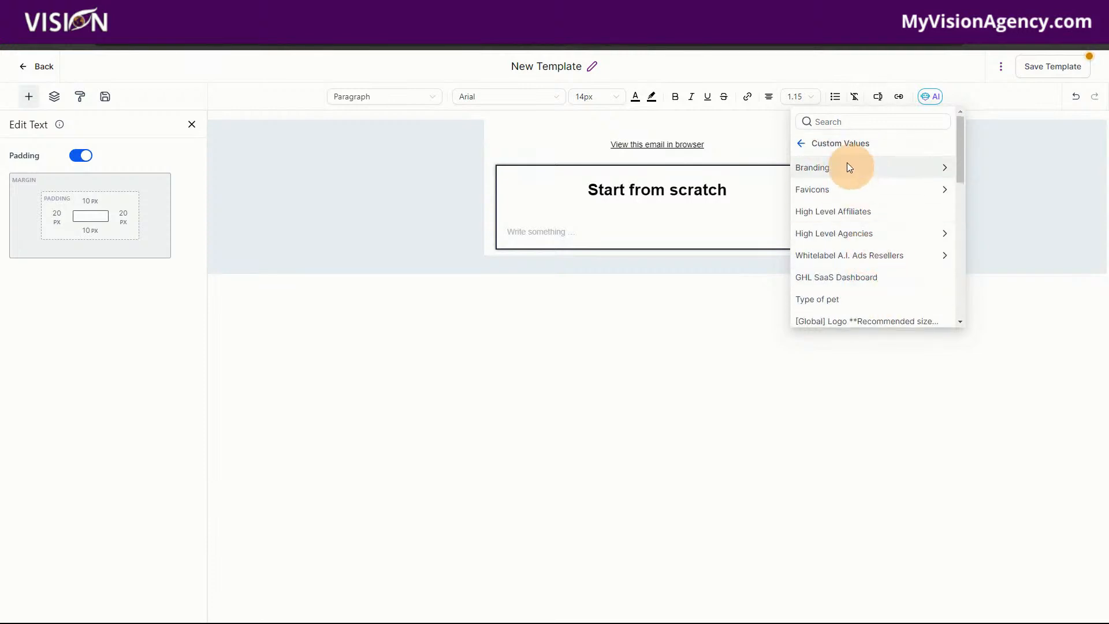
{"action": "left_click", "coordinate": [802, 145]}
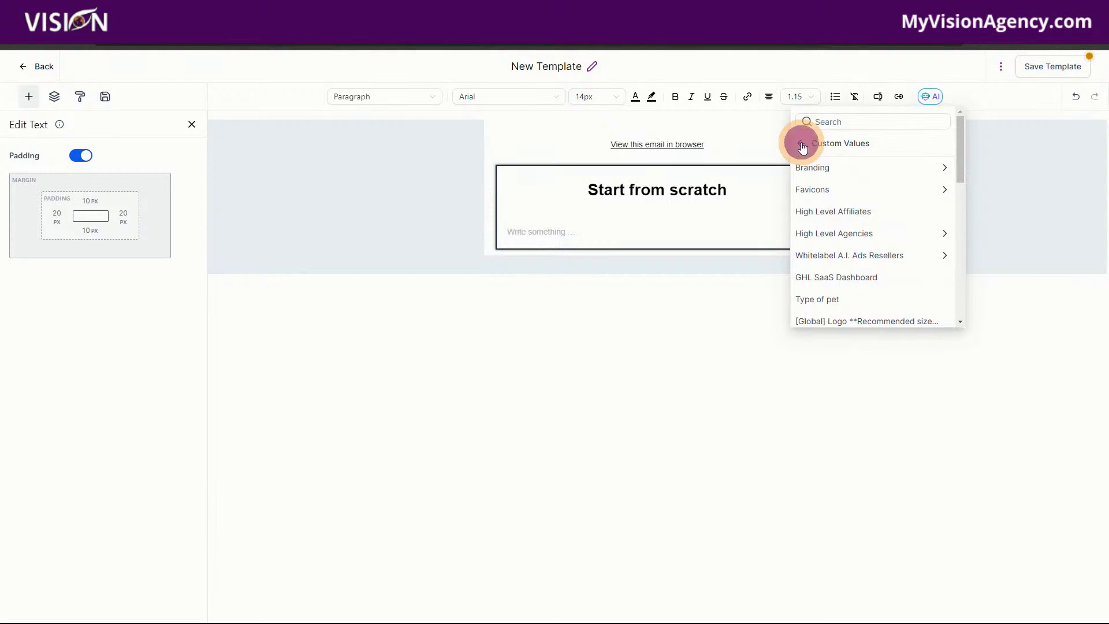
{"action": "left_click", "coordinate": [743, 206]}
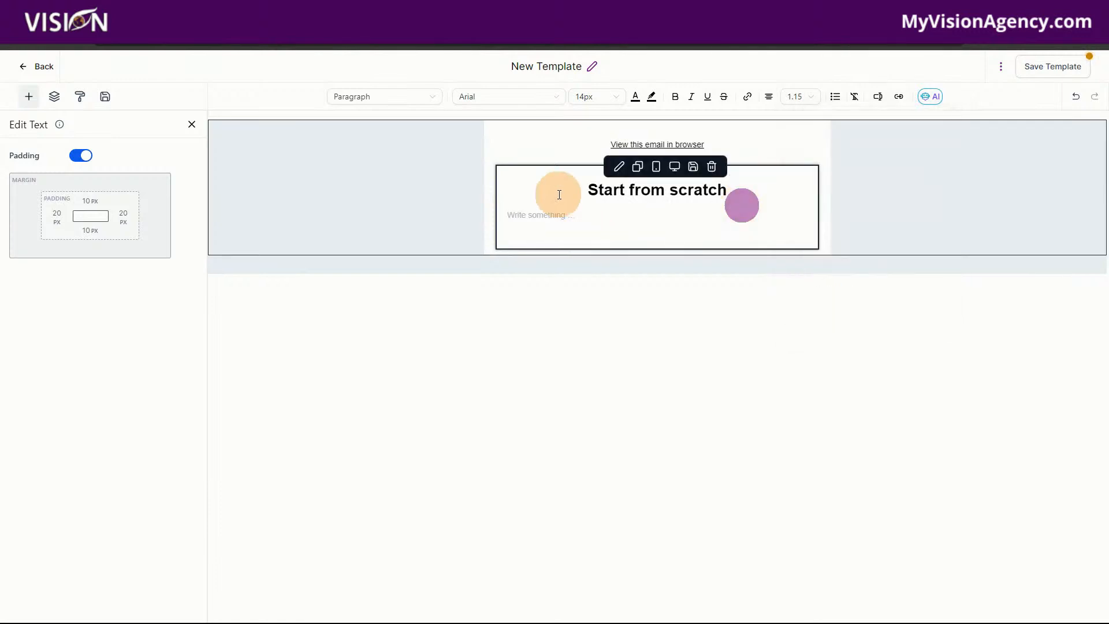
{"action": "left_click", "coordinate": [42, 70]}
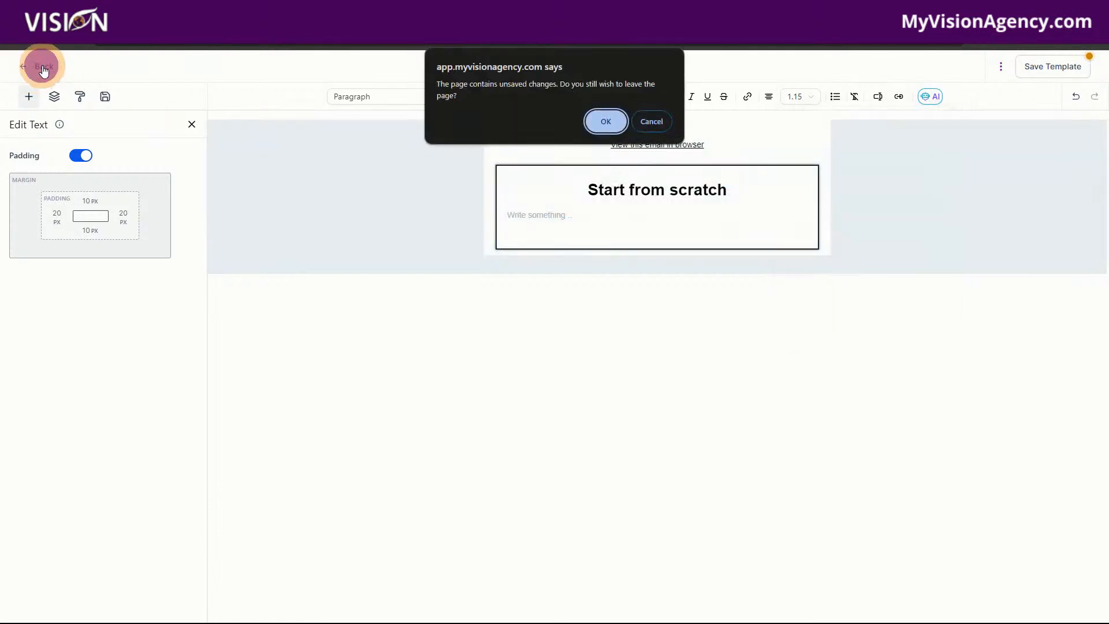
{"action": "left_click", "coordinate": [601, 122]}
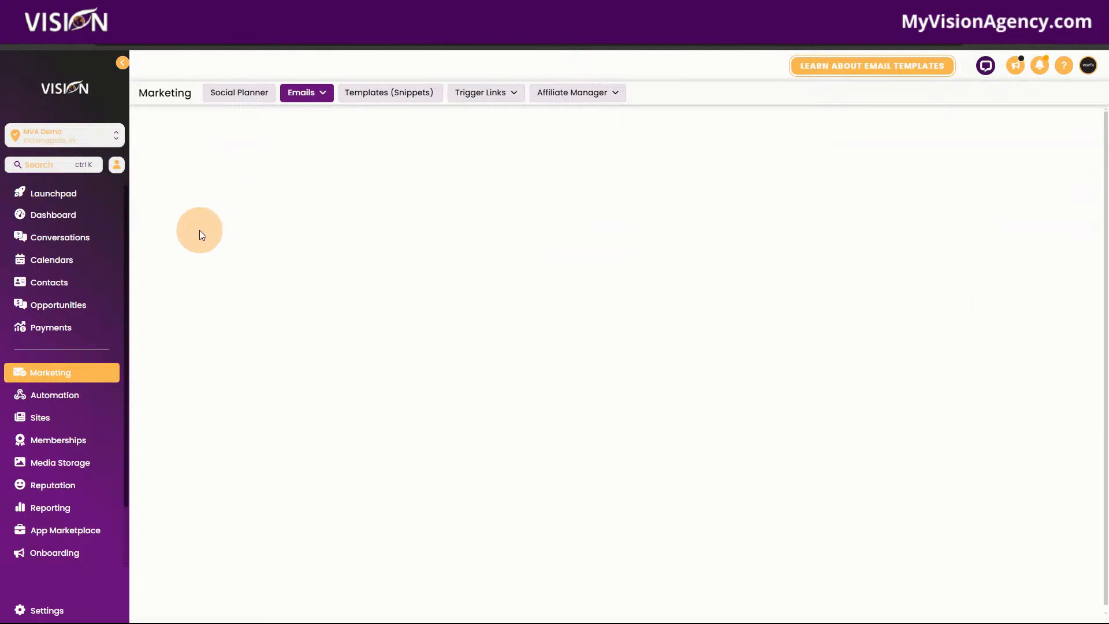
- Open the draft New Workflow from the first Booking folder in the automation workflows
{"action": "left_click", "coordinate": [76, 399]}
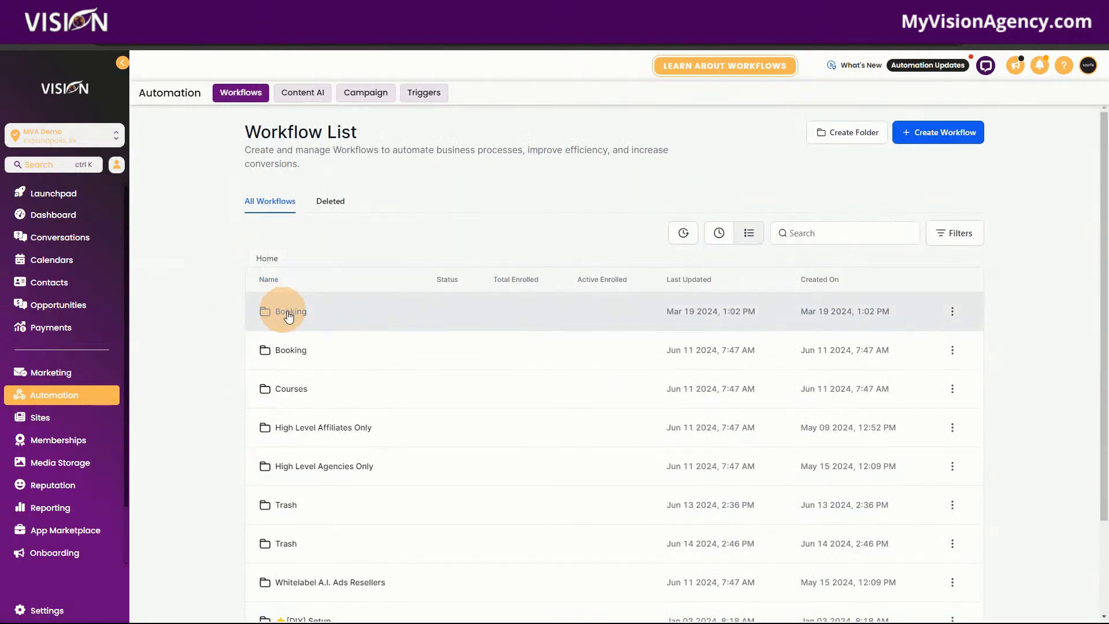
{"action": "scroll", "coordinate": [393, 451], "scroll_direction": "down", "scroll_amount": 1}
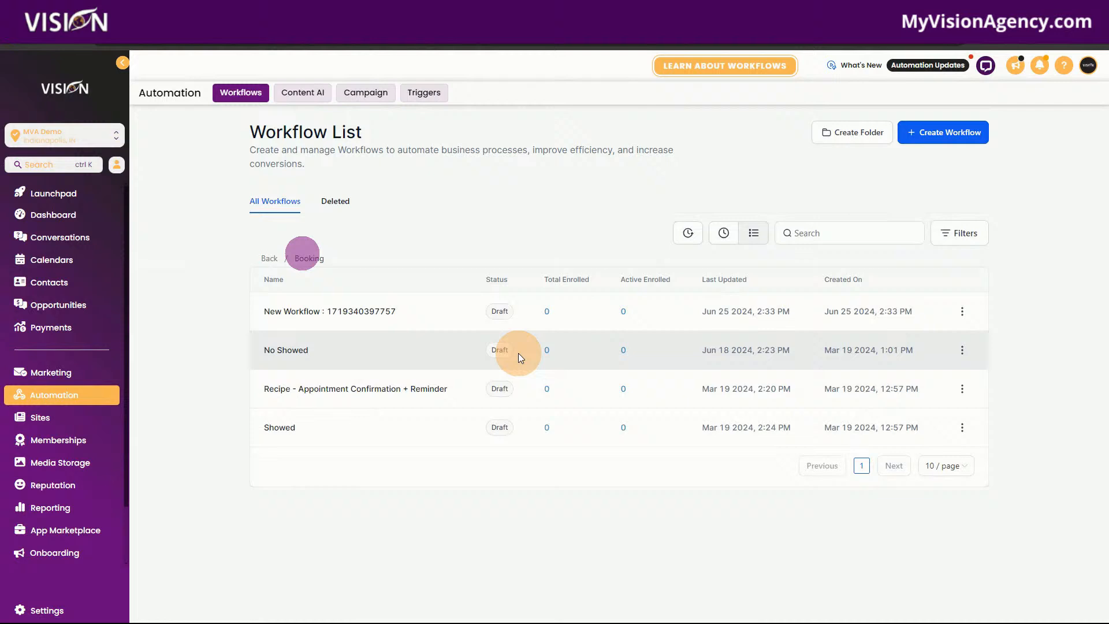
{"action": "left_click", "coordinate": [316, 312]}
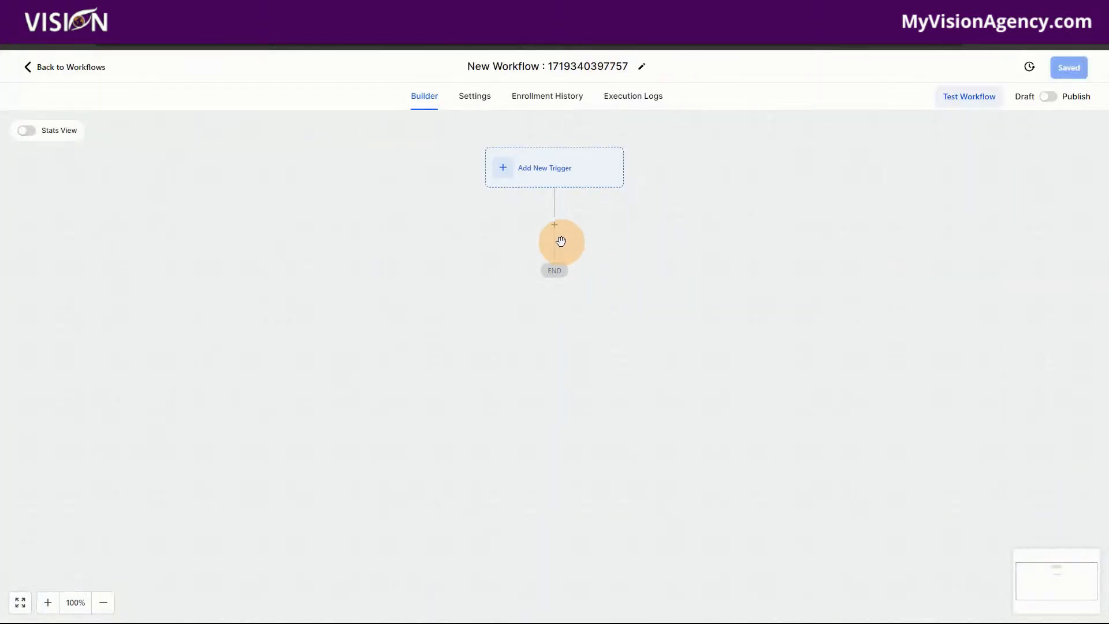
- Examine the custom values selectable in an Update Custom Value workflow action, and discard the action
{"action": "left_click", "coordinate": [552, 225]}
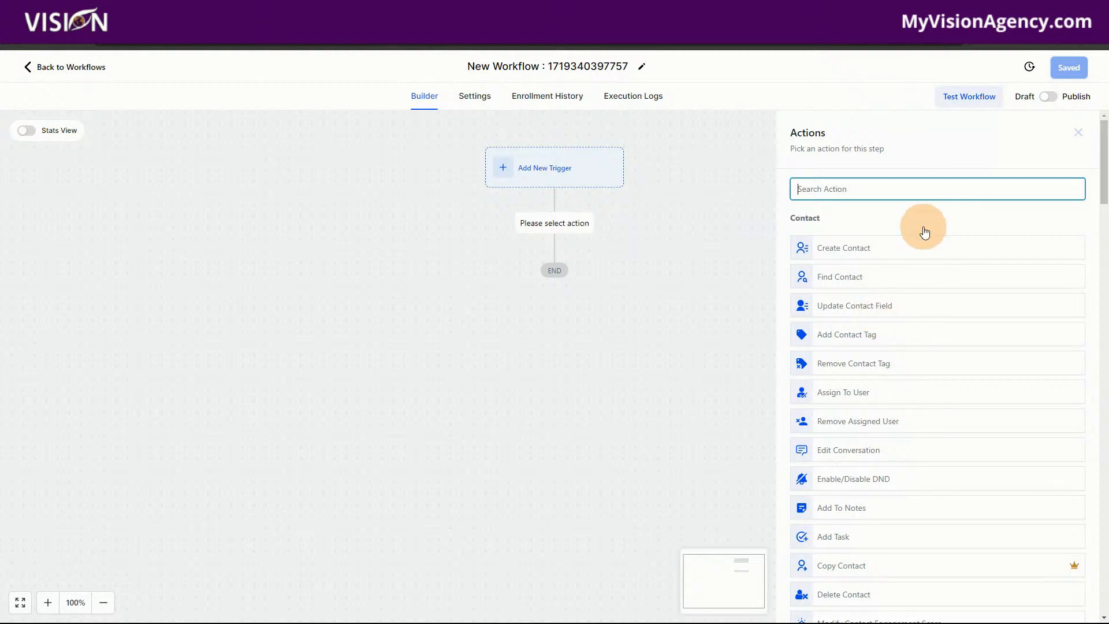
{"action": "type", "text": "custom"}
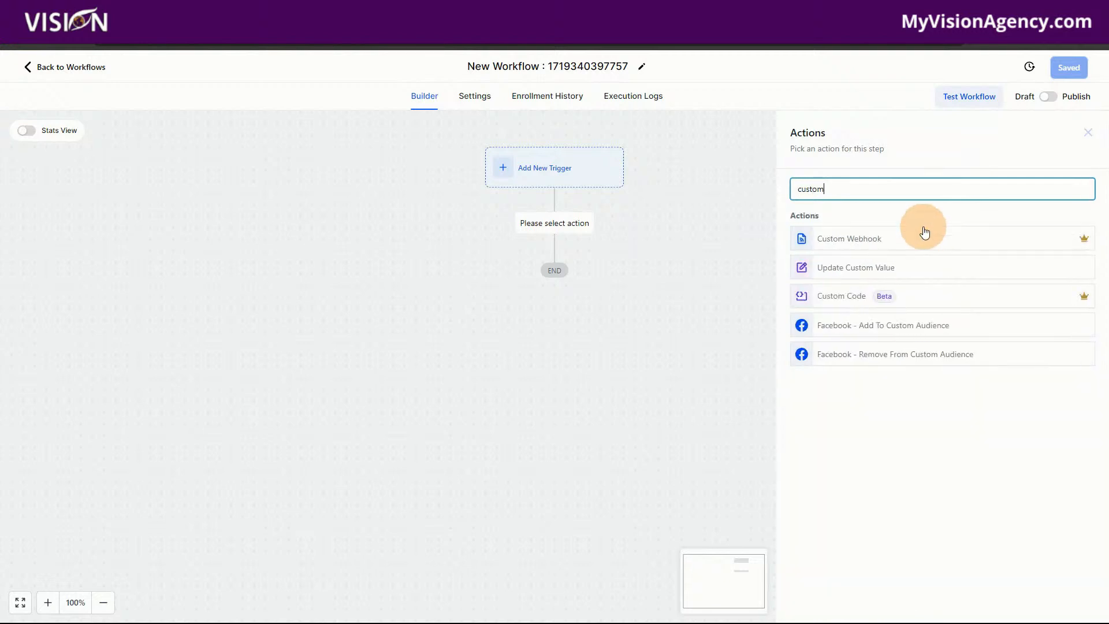
{"action": "left_click", "coordinate": [863, 267]}
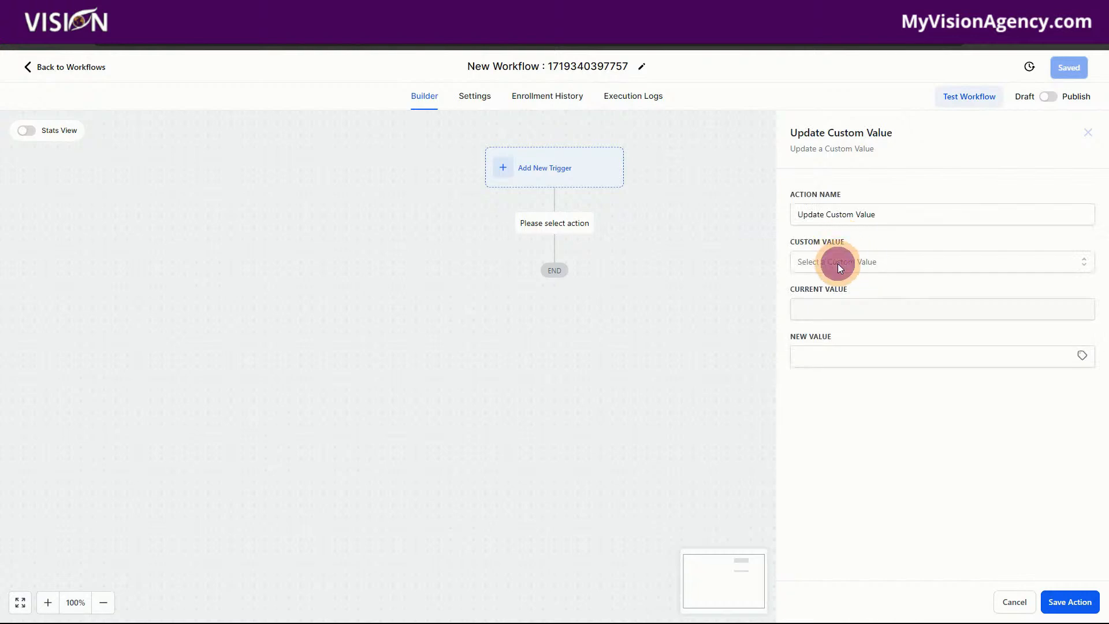
{"action": "left_click", "coordinate": [837, 263]}
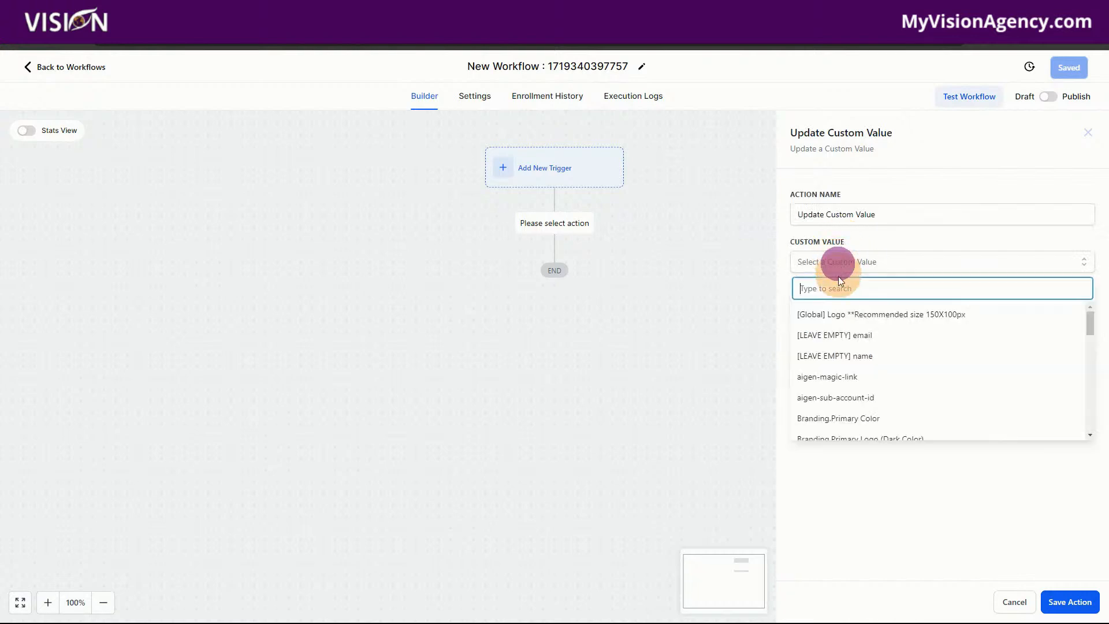
{"action": "left_click", "coordinate": [831, 243]}
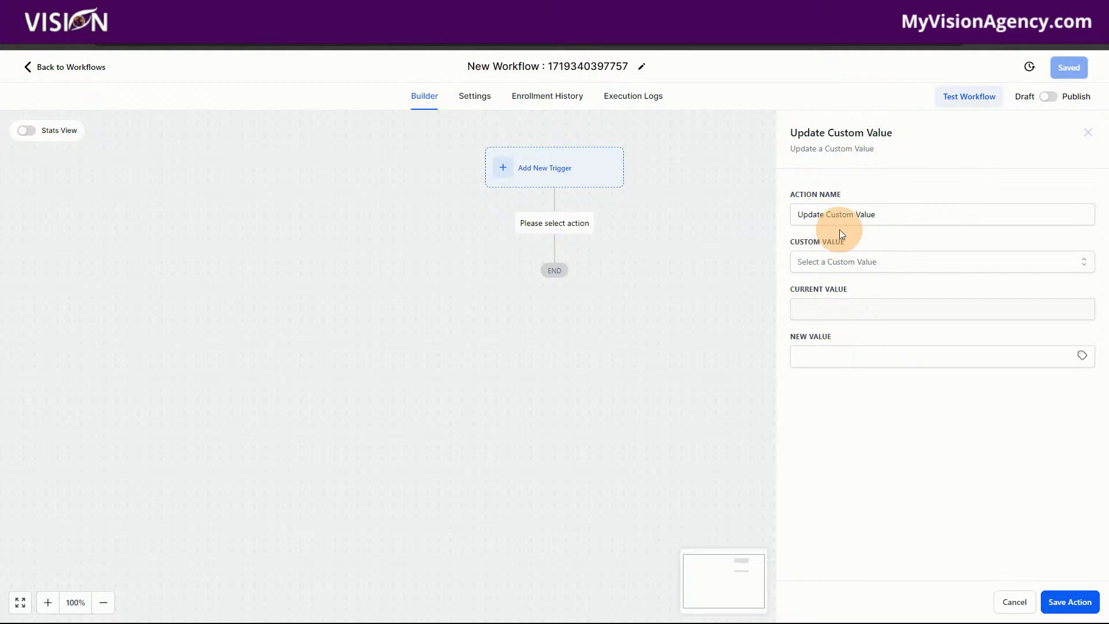
{"action": "left_click", "coordinate": [849, 261]}
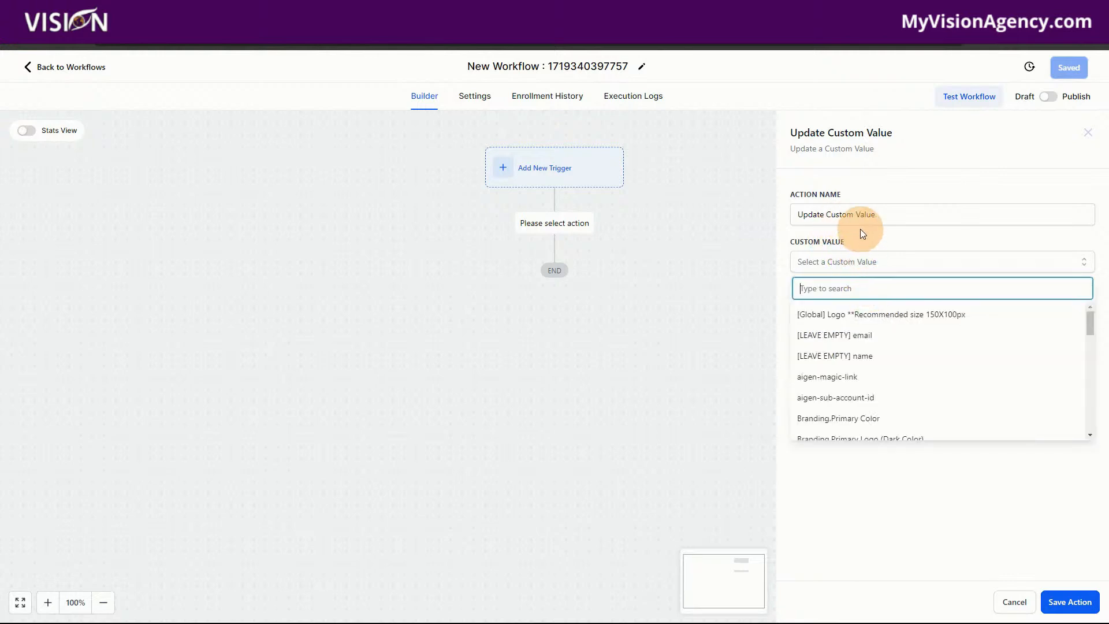
{"action": "left_click", "coordinate": [855, 230]}
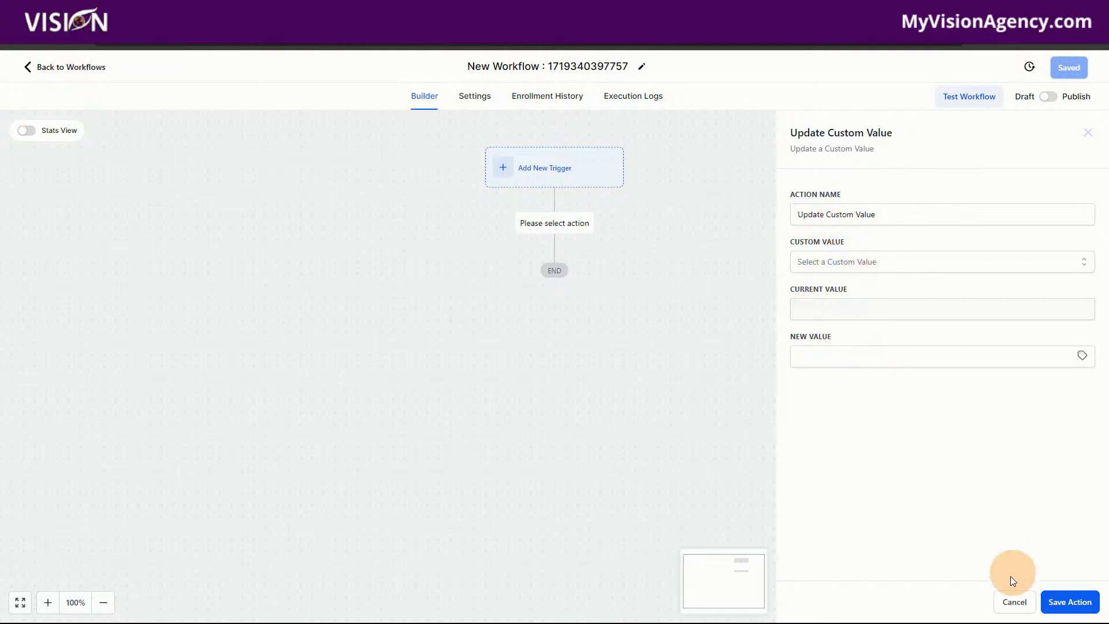
{"action": "left_click", "coordinate": [1011, 600]}
- Set up a Send Email action in the workflow with the message text "THank you"
{"action": "left_click", "coordinate": [555, 234]}
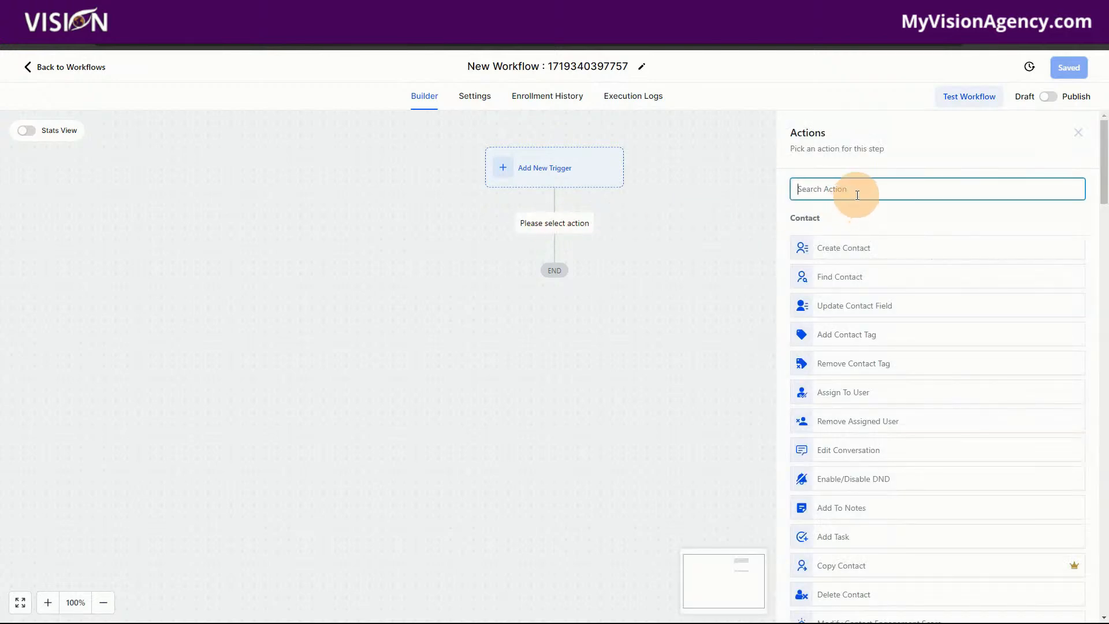
{"action": "type", "text": "email"}
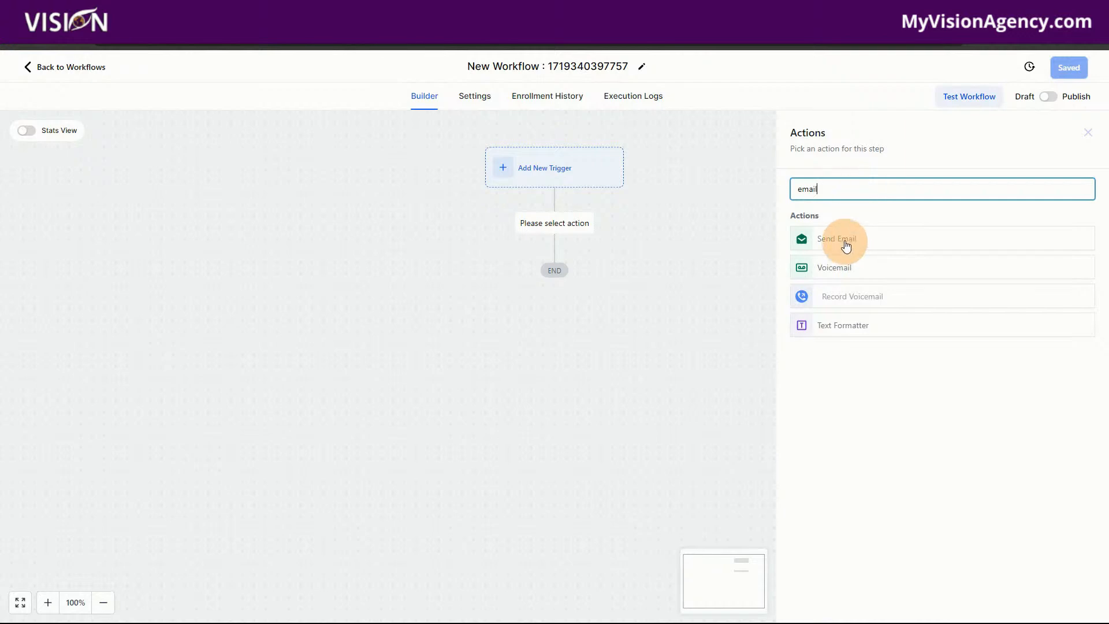
{"action": "left_click", "coordinate": [844, 244]}
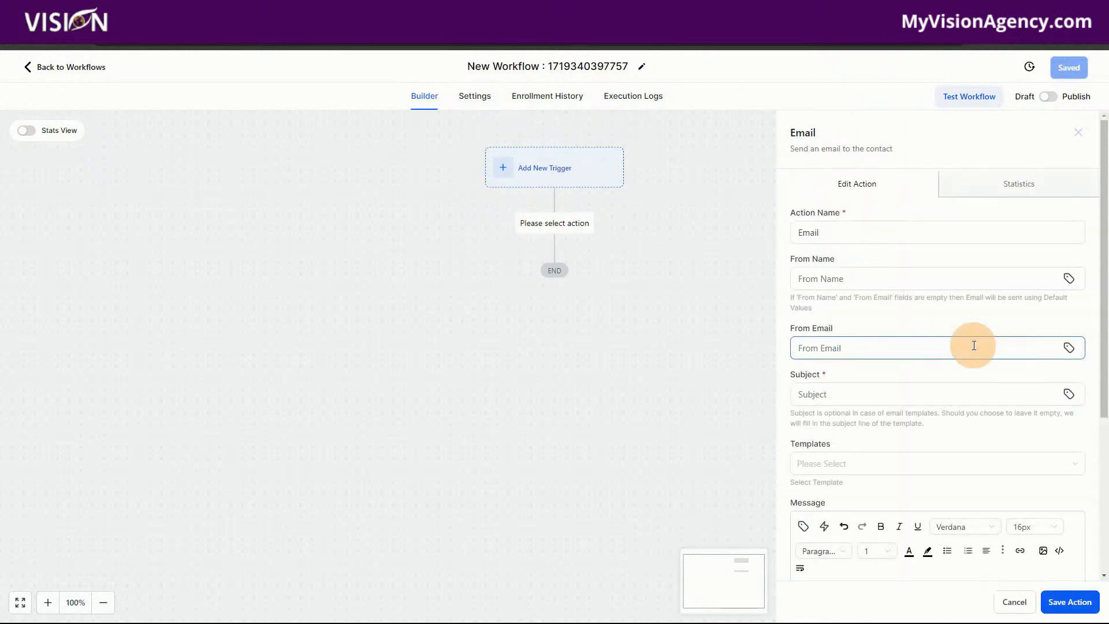
{"action": "scroll", "coordinate": [953, 329], "scroll_direction": "down", "scroll_amount": 4}
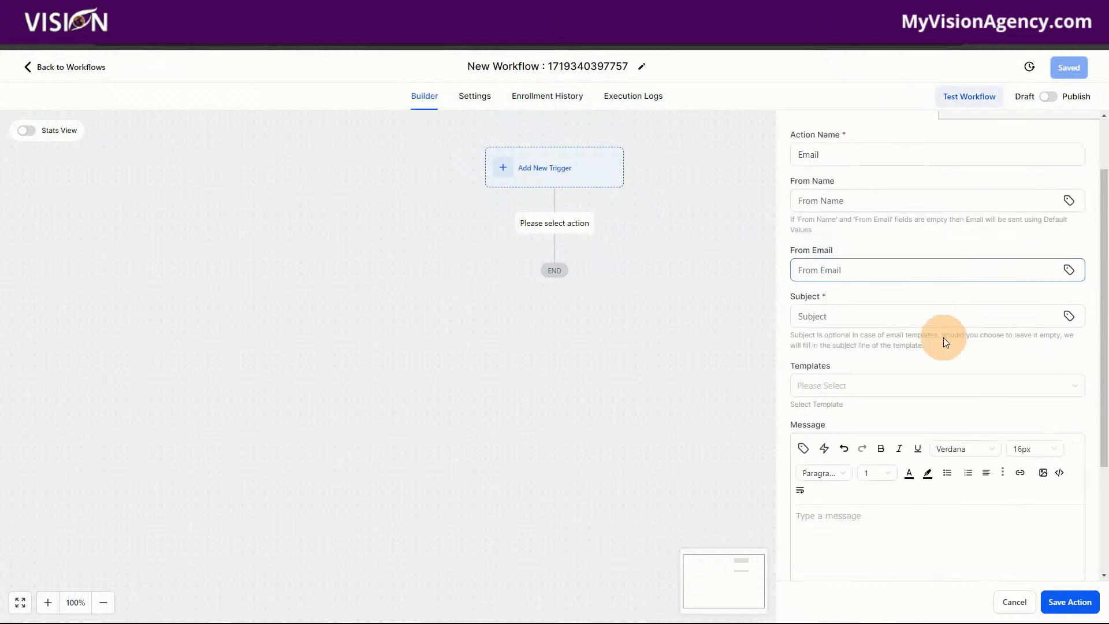
{"action": "left_click", "coordinate": [850, 354]}
{"action": "type", "text": "THank you"}
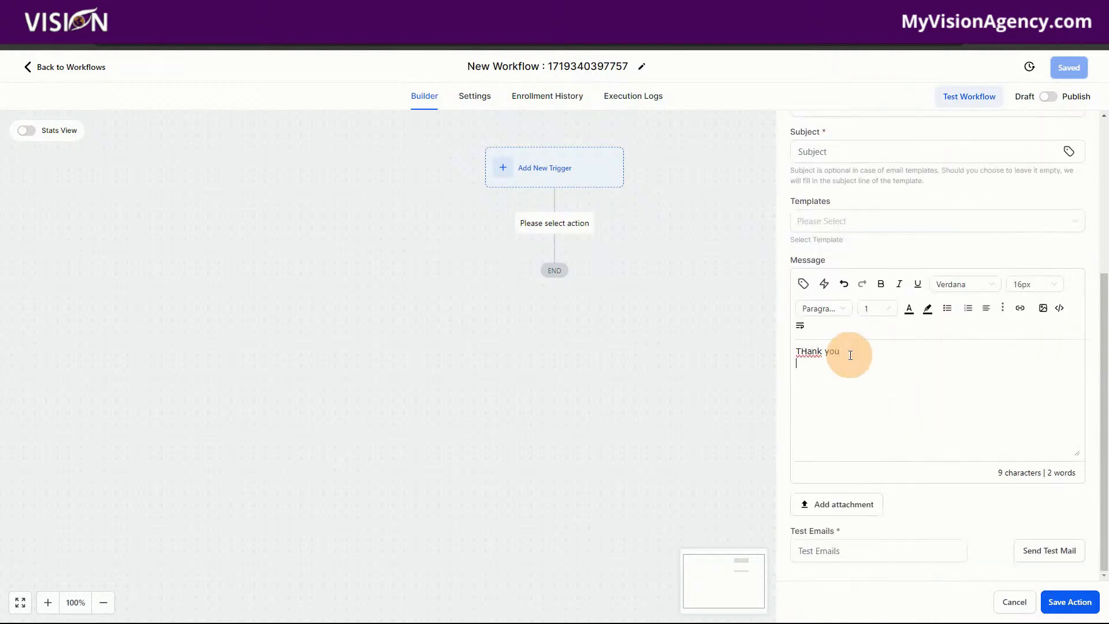
- Insert the contact's Full Name and Email values below the thank-you line of the email message
{"action": "left_click", "coordinate": [803, 283]}
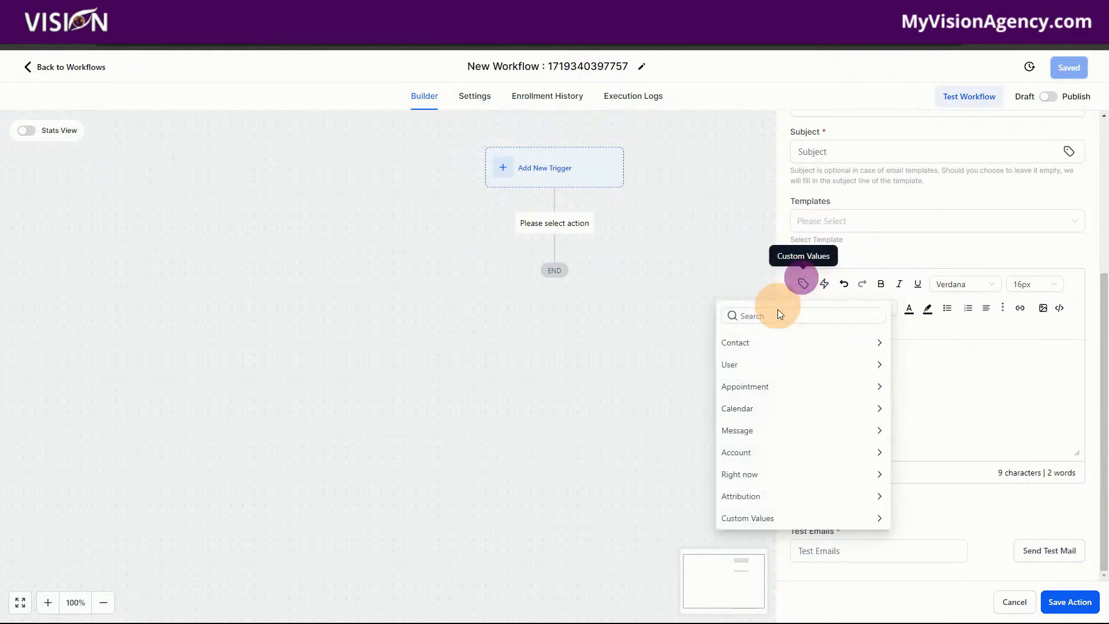
{"action": "left_click", "coordinate": [752, 343]}
{"action": "left_click", "coordinate": [769, 363]}
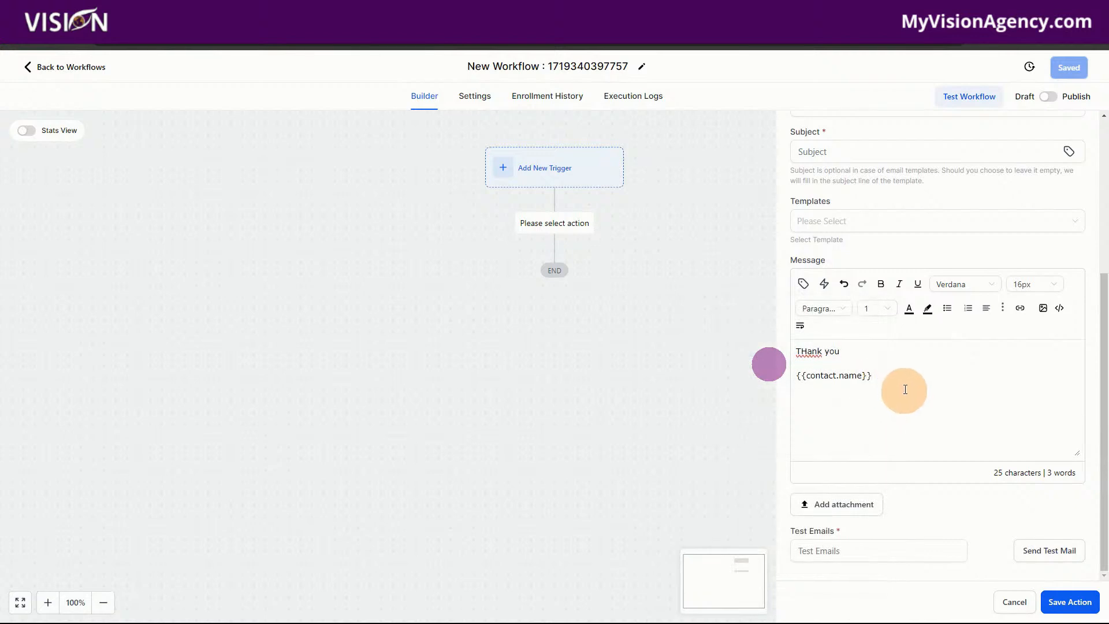
{"action": "left_click", "coordinate": [803, 284]}
{"action": "left_click", "coordinate": [749, 431]}
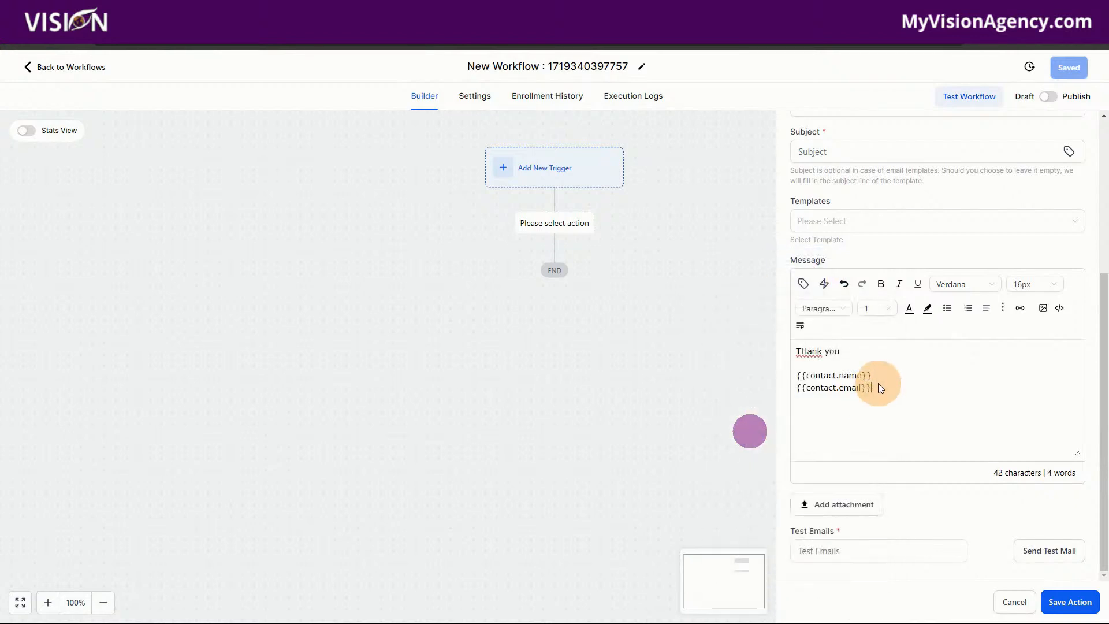
- Label the inserted values in the email message as "Full name:" and "Account email:"
{"action": "left_click", "coordinate": [883, 375]}
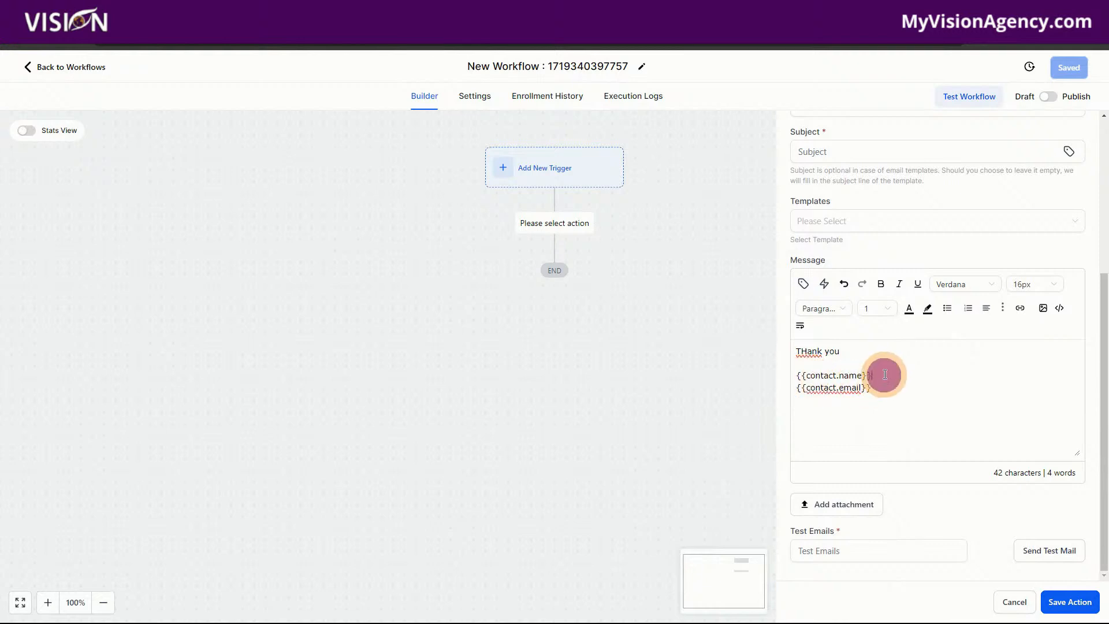
{"action": "left_click", "coordinate": [798, 387]}
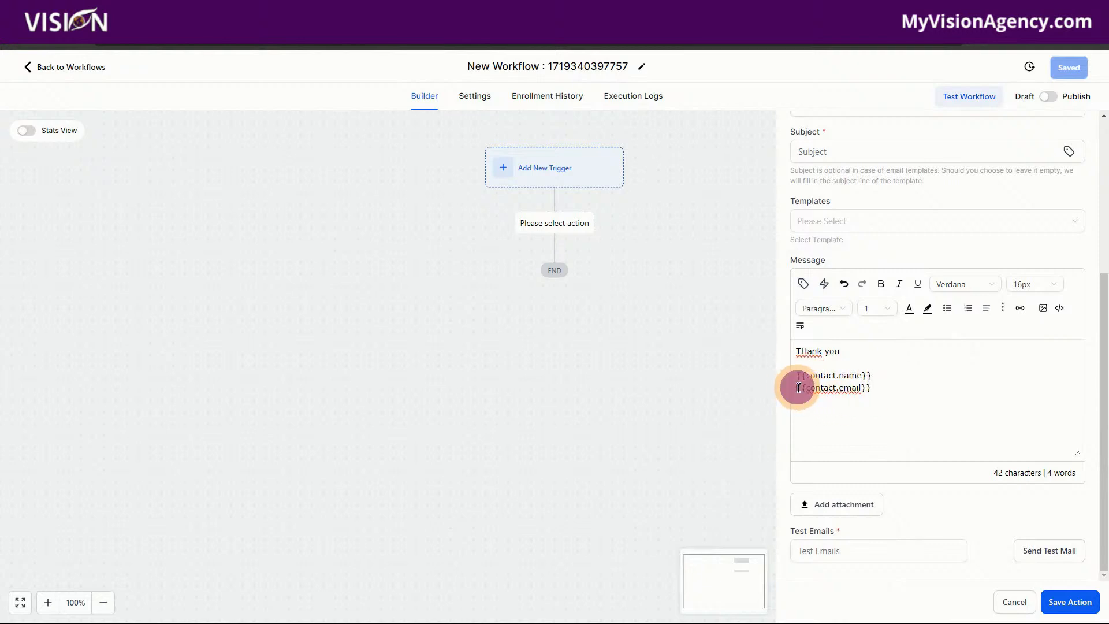
{"action": "type", "text": "Account e"}
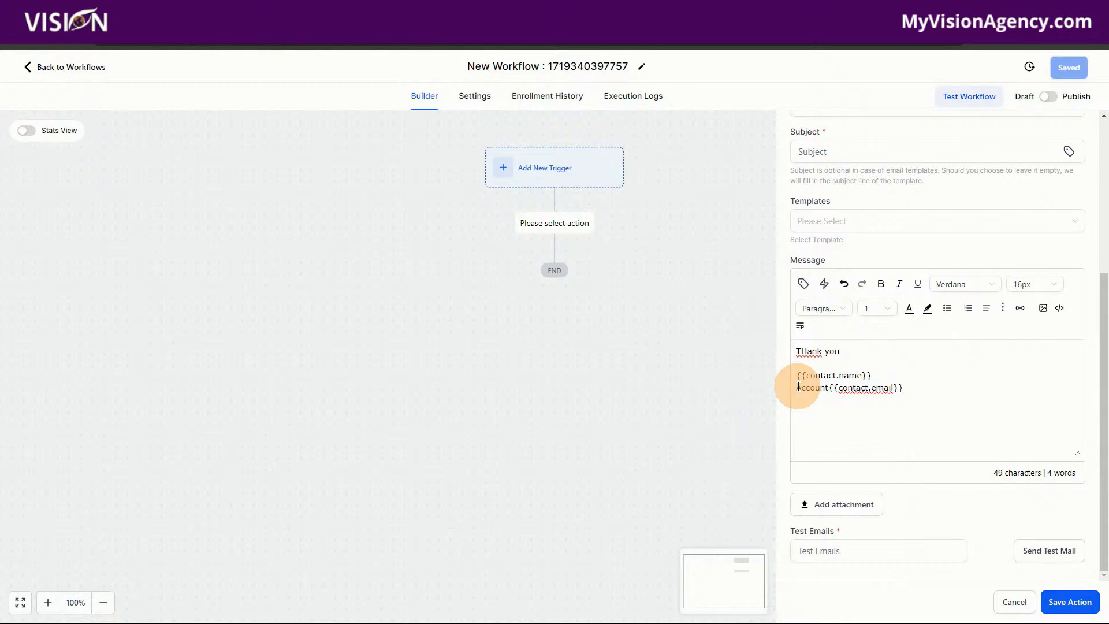
{"action": "type", "text": "mail:"}
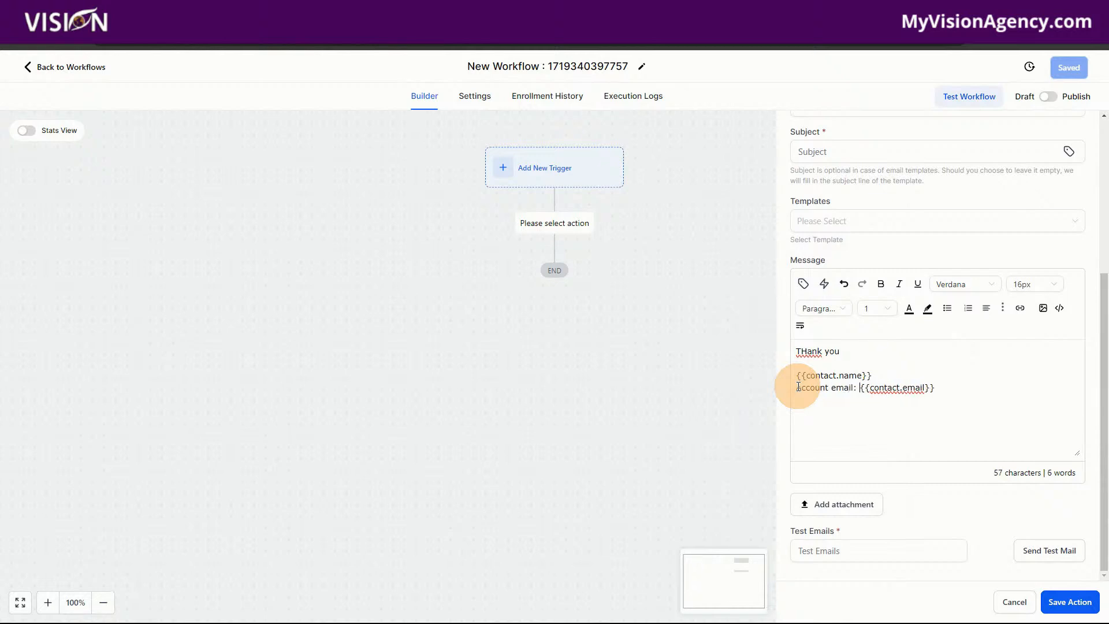
{"action": "left_click", "coordinate": [798, 375]}
{"action": "type", "text": "Fi"}
{"action": "type", "text": "ll name:"}
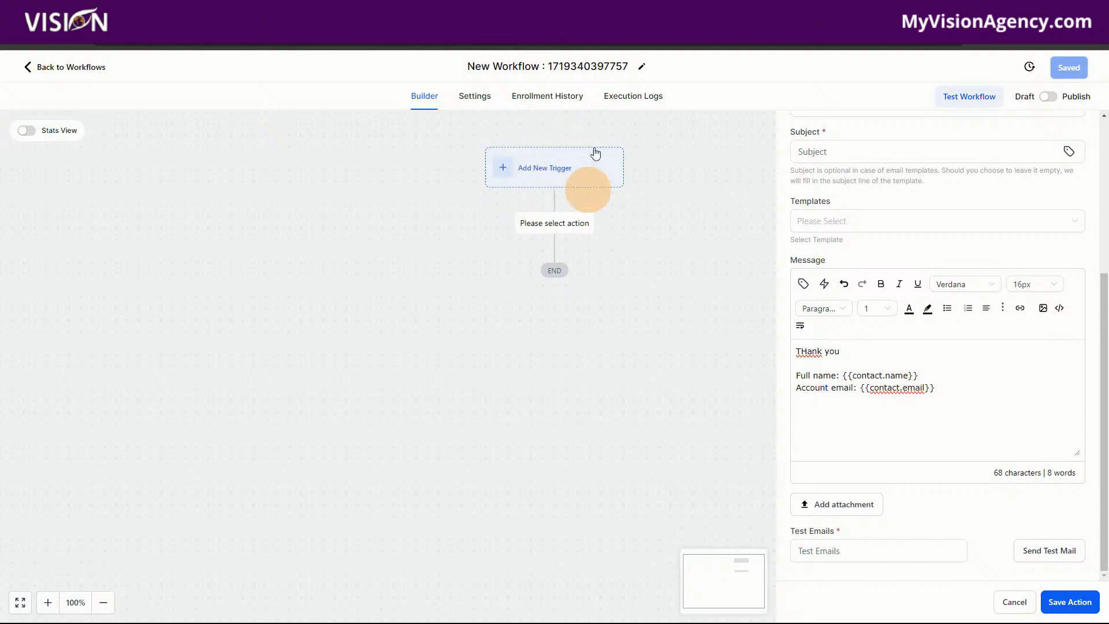
- Review the value categories available for the email message, and discard the email action
{"action": "left_click", "coordinate": [943, 387]}
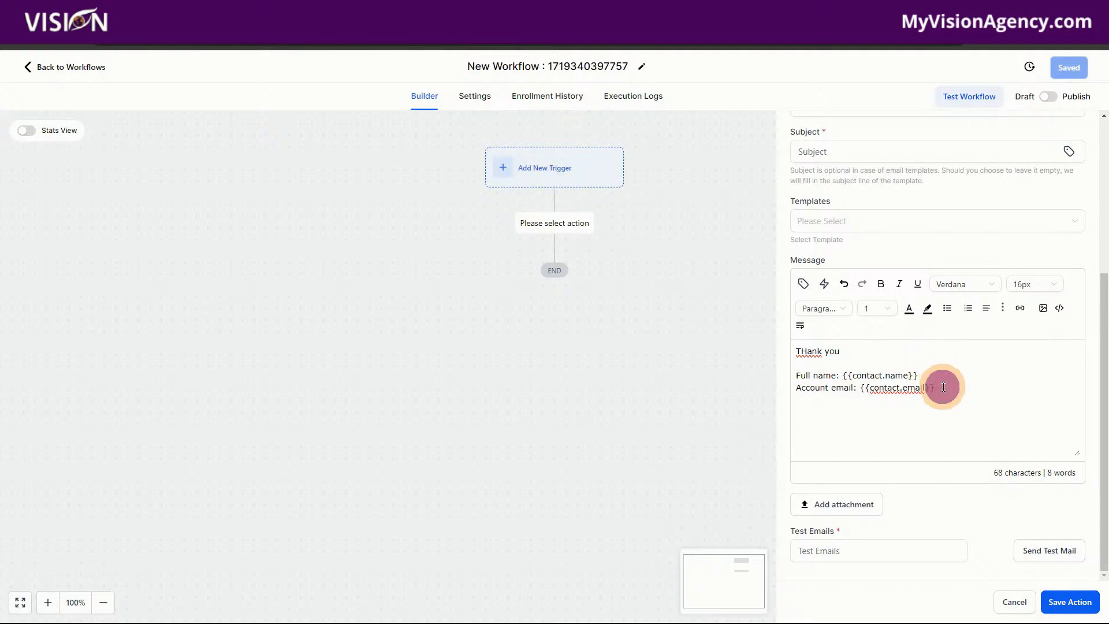
{"action": "left_click", "coordinate": [803, 283]}
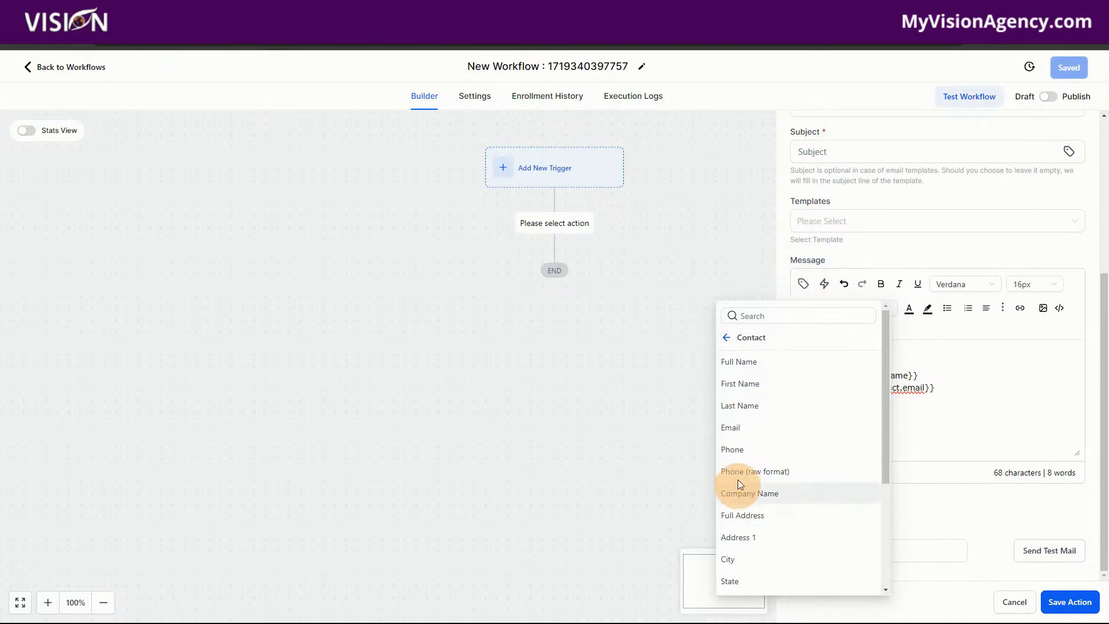
{"action": "left_click", "coordinate": [727, 337]}
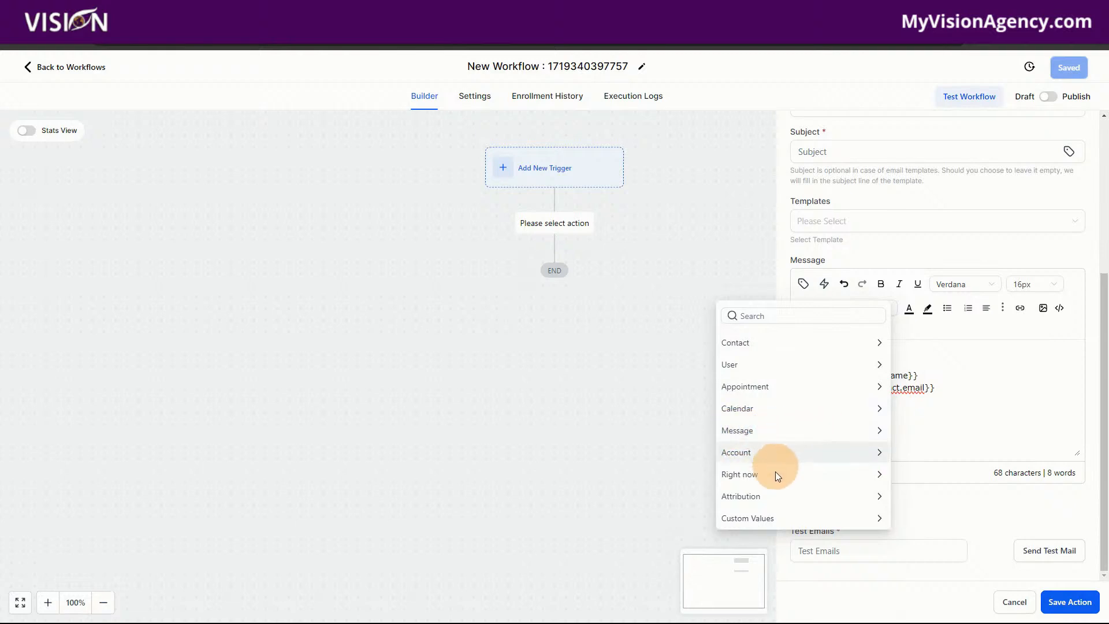
{"action": "left_click", "coordinate": [958, 389]}
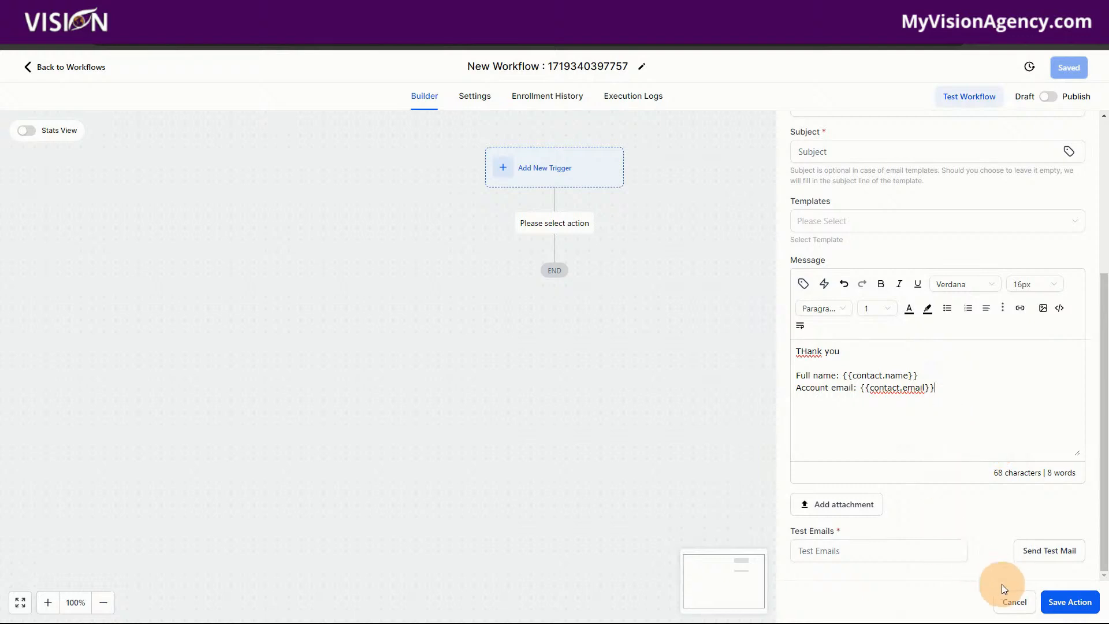
{"action": "left_click", "coordinate": [1004, 600]}
- Set up an Internal Notification action of type Email in the workflow with the message "You have a new customer"
{"action": "left_click", "coordinate": [555, 225]}
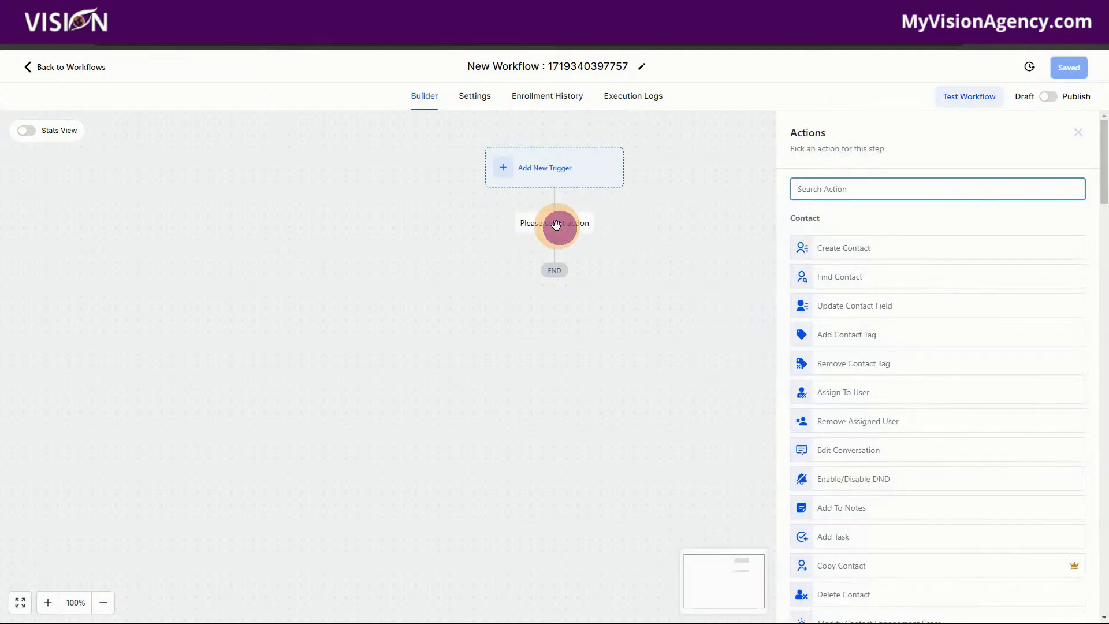
{"action": "type", "text": "inter"}
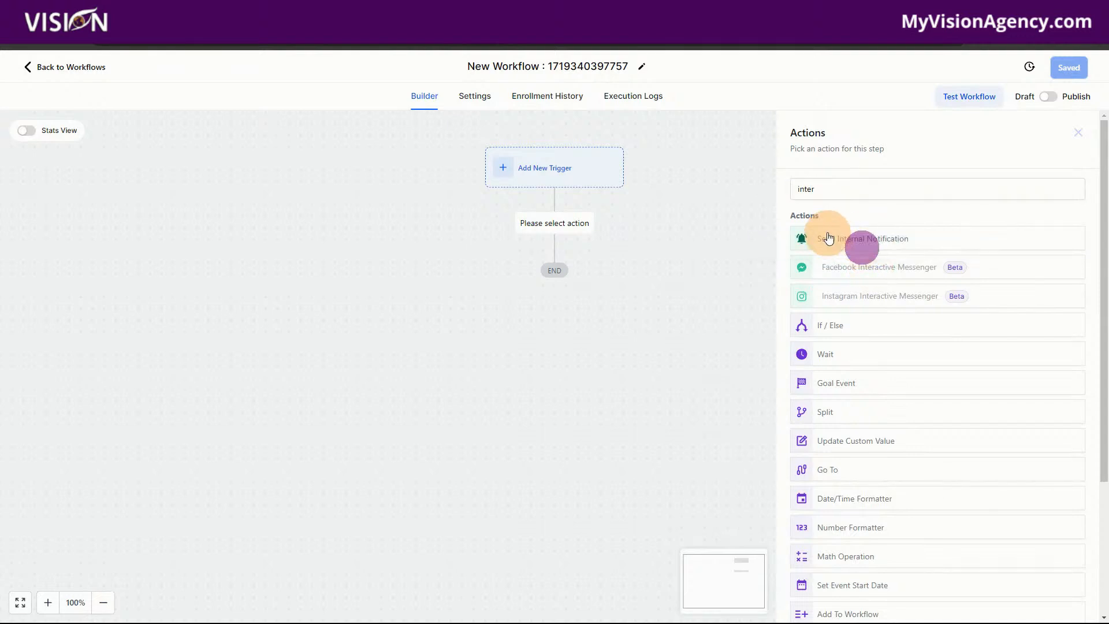
{"action": "left_click", "coordinate": [826, 234]}
{"action": "left_click", "coordinate": [826, 260]}
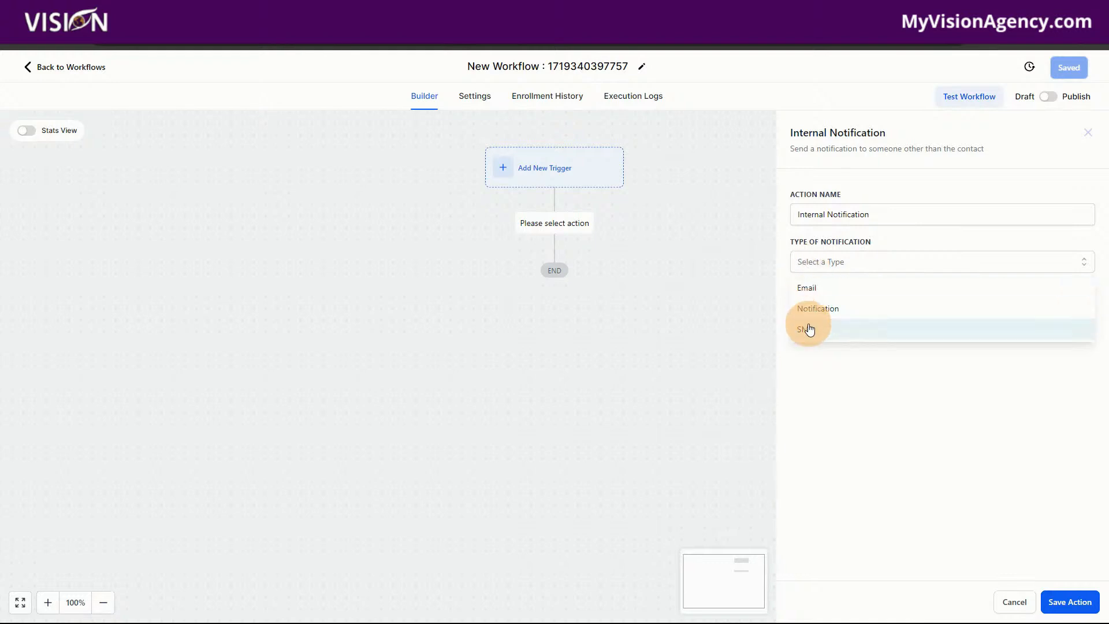
{"action": "left_click", "coordinate": [814, 293]}
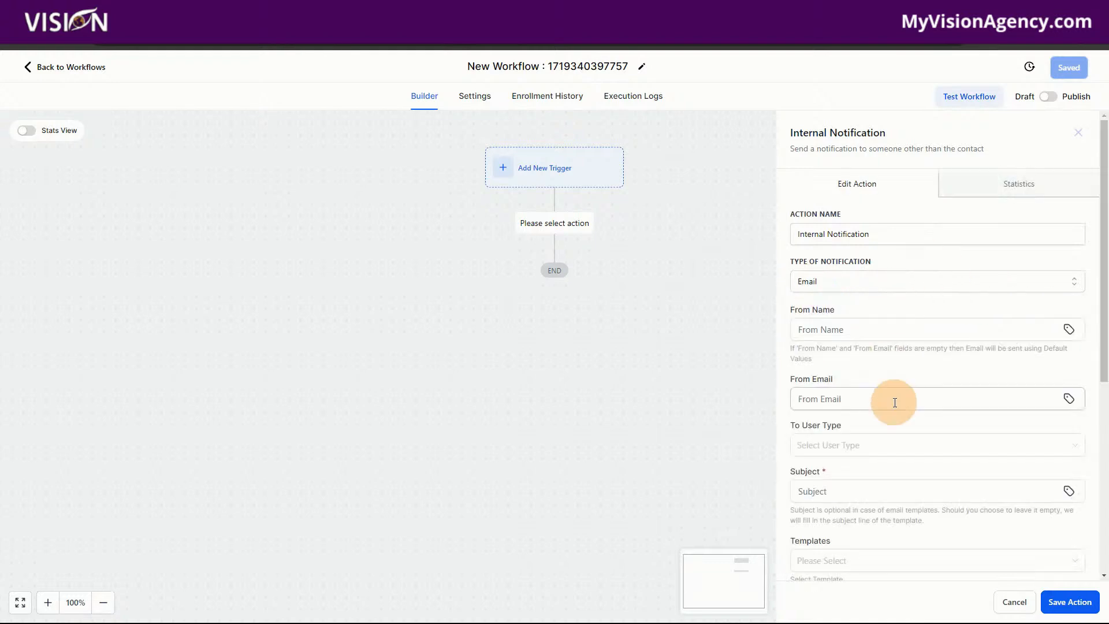
{"action": "scroll", "coordinate": [896, 401], "scroll_direction": "down", "scroll_amount": 5}
{"action": "left_click", "coordinate": [833, 355]}
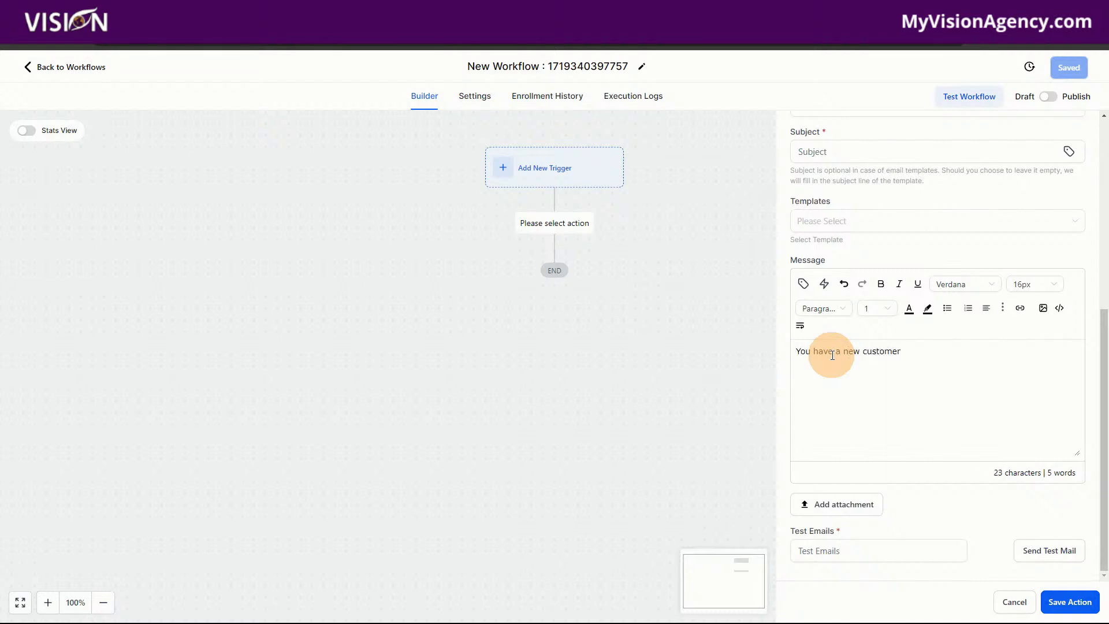
- Review the value categories available for the notification message, and discard the notification action
{"action": "left_click", "coordinate": [803, 284]}
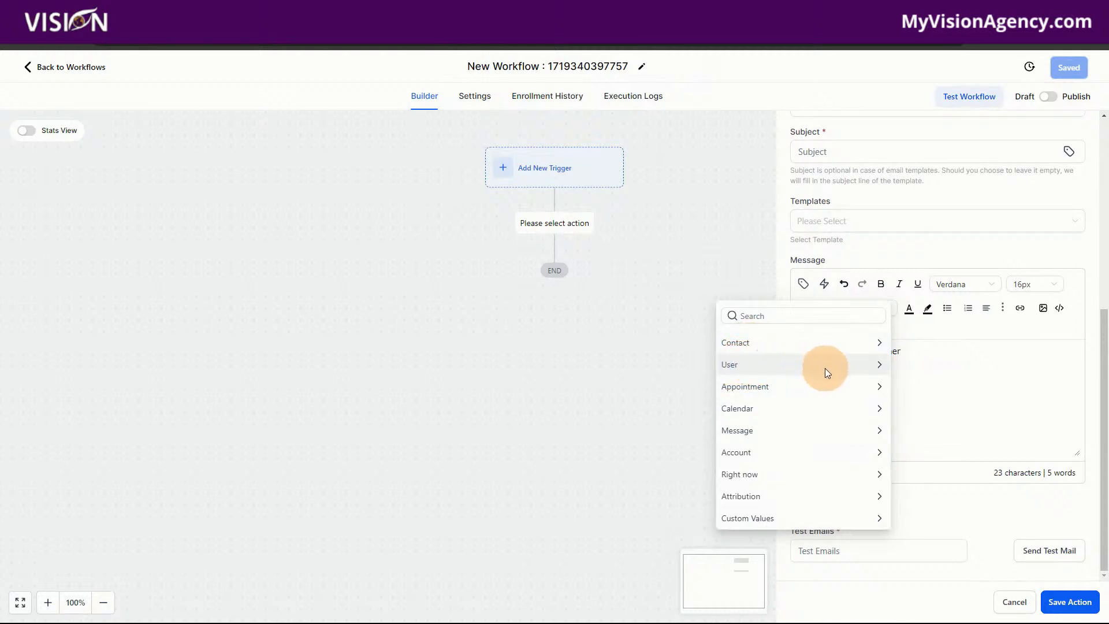
{"action": "left_click", "coordinate": [959, 405]}
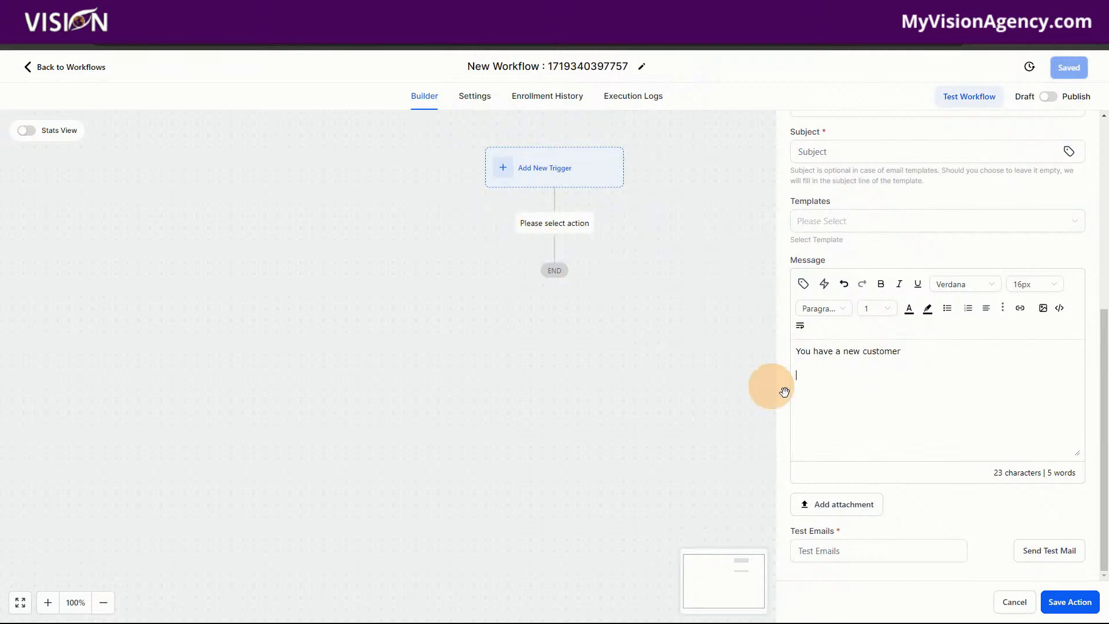
{"action": "left_click", "coordinate": [1012, 598]}
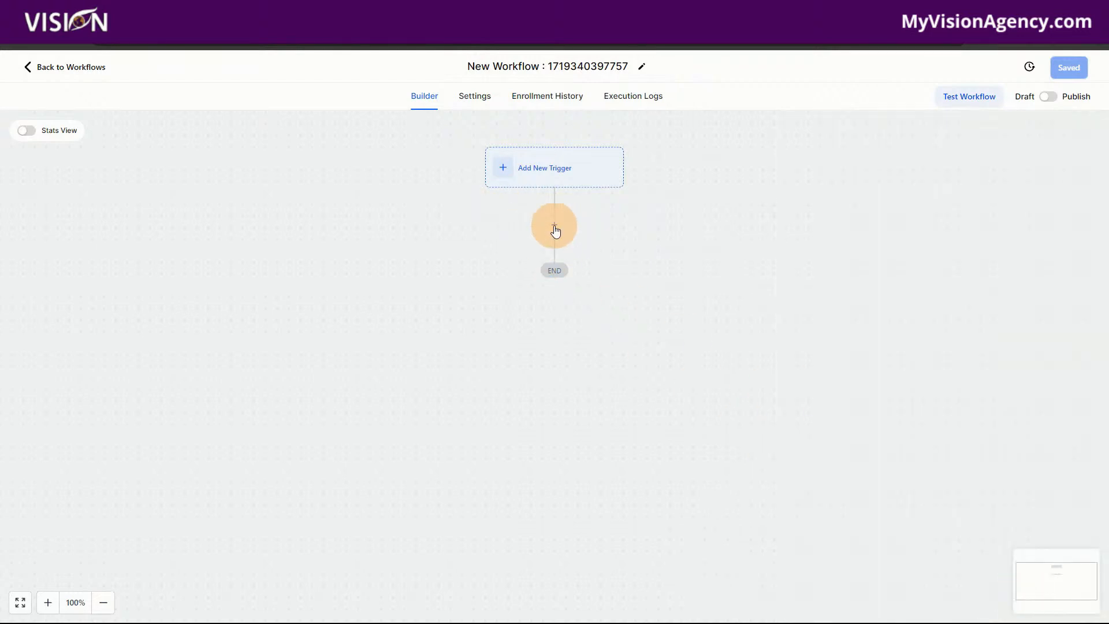
- Set up an Add Task action in the workflow with the title text "ONboarding for"
{"action": "left_click", "coordinate": [554, 227]}
{"action": "type", "text": "ta"}
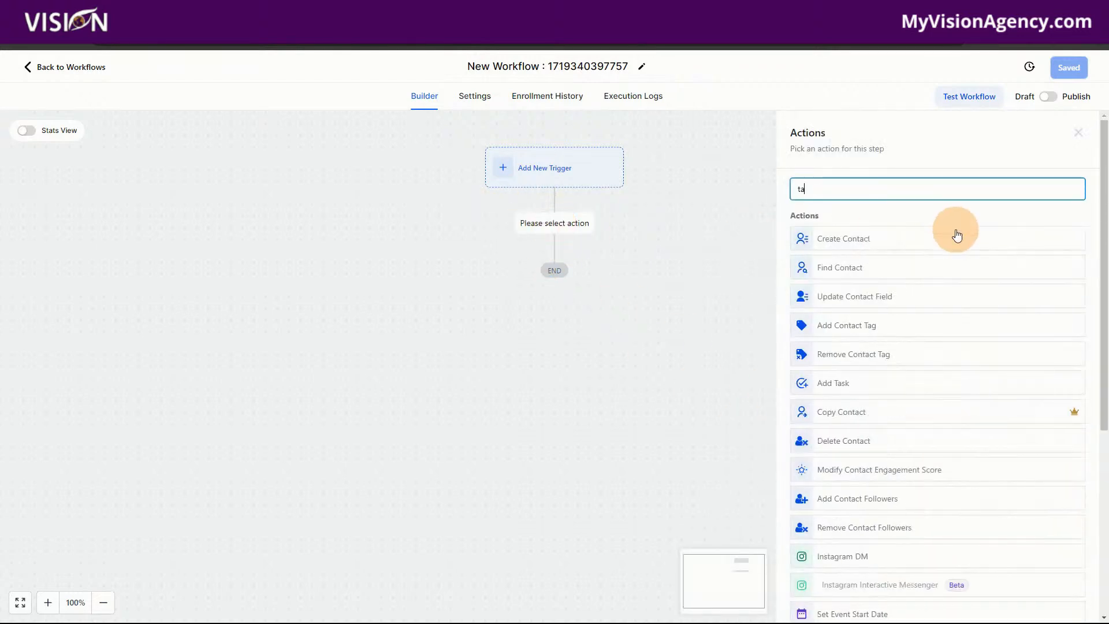
{"action": "type", "text": "sk"}
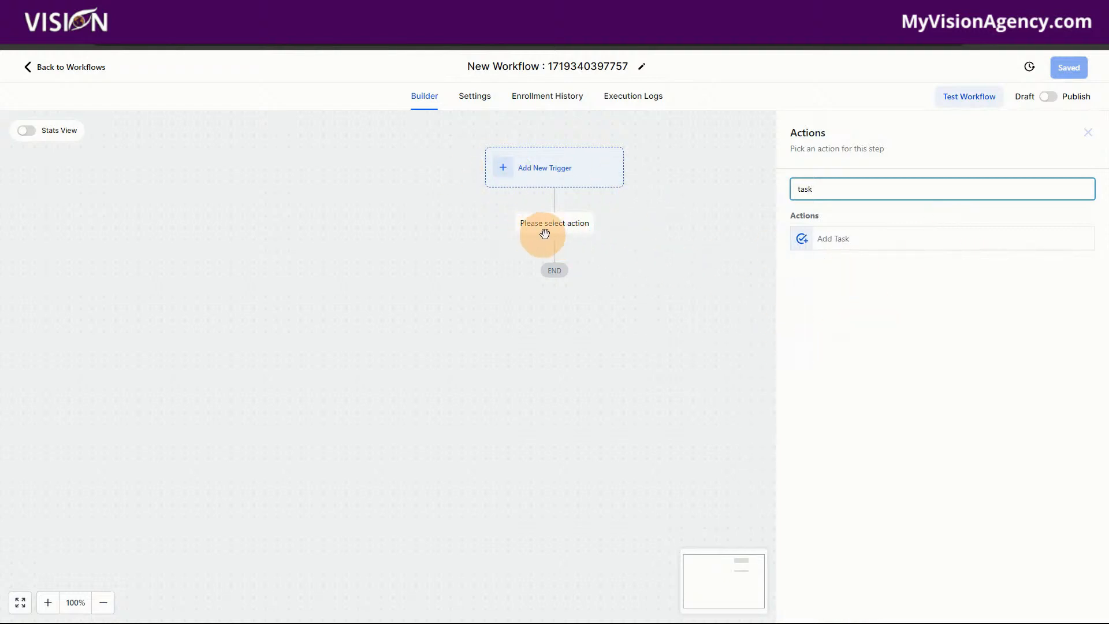
{"action": "left_click", "coordinate": [832, 239]}
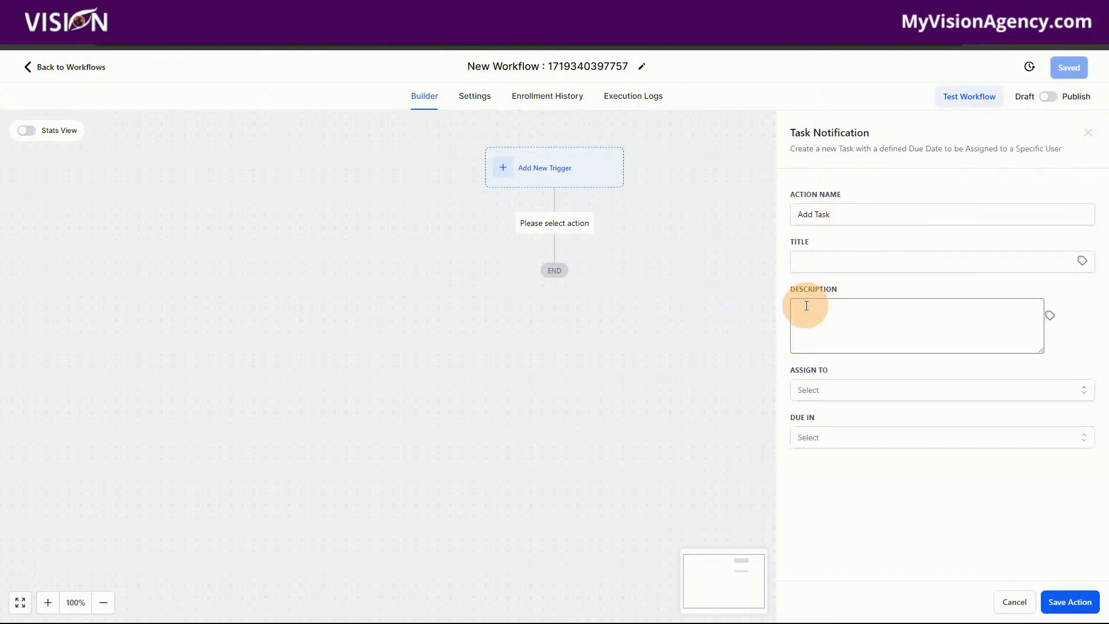
{"action": "left_click", "coordinate": [813, 261]}
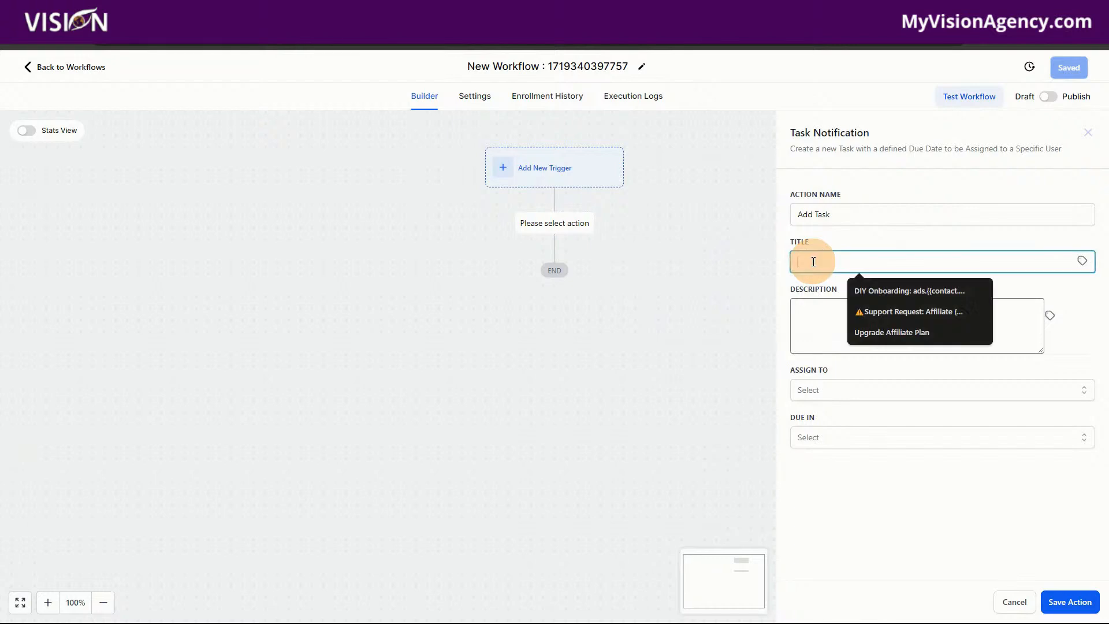
{"action": "type", "text": "ONboarding for"}
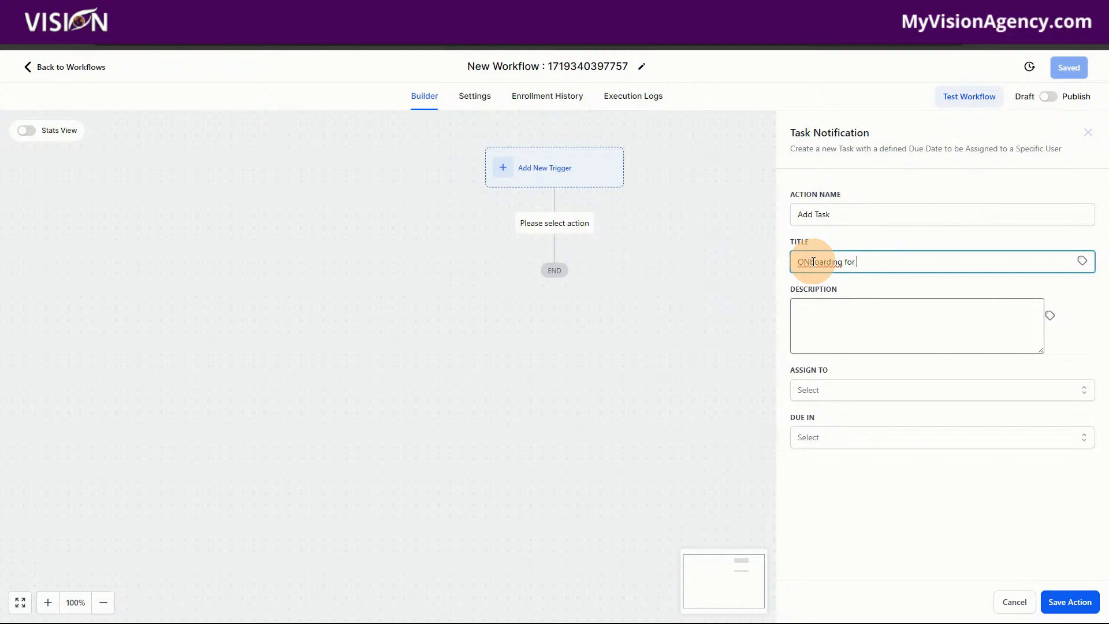
- Insert the contact's Full Name value at the end of the task title
{"action": "left_click", "coordinate": [1081, 261]}
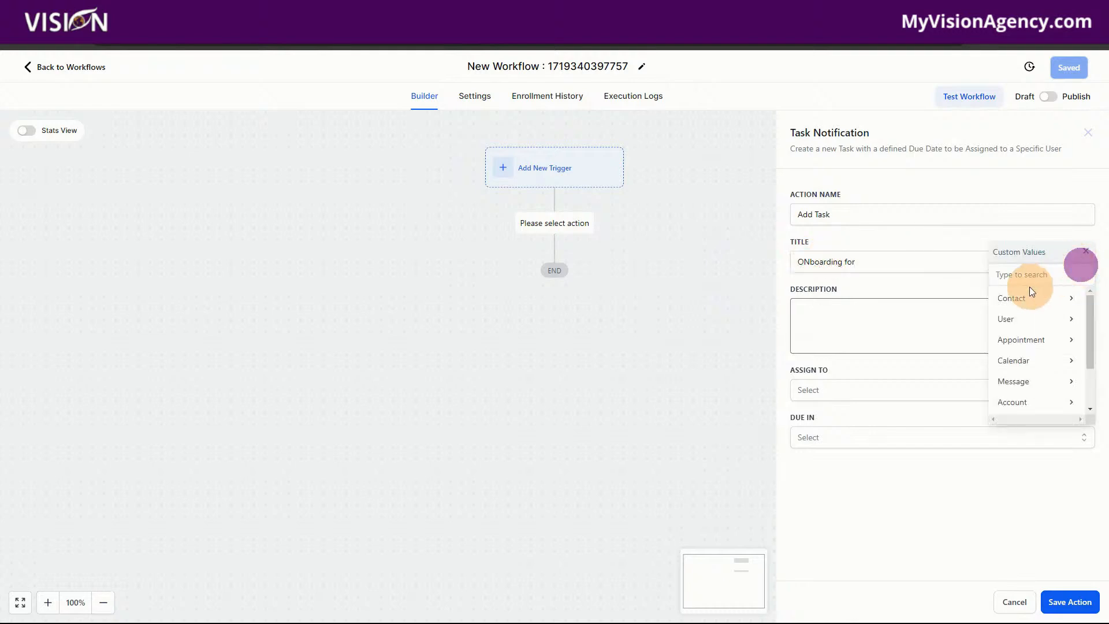
{"action": "left_click", "coordinate": [1016, 304]}
{"action": "left_click", "coordinate": [1031, 298]}
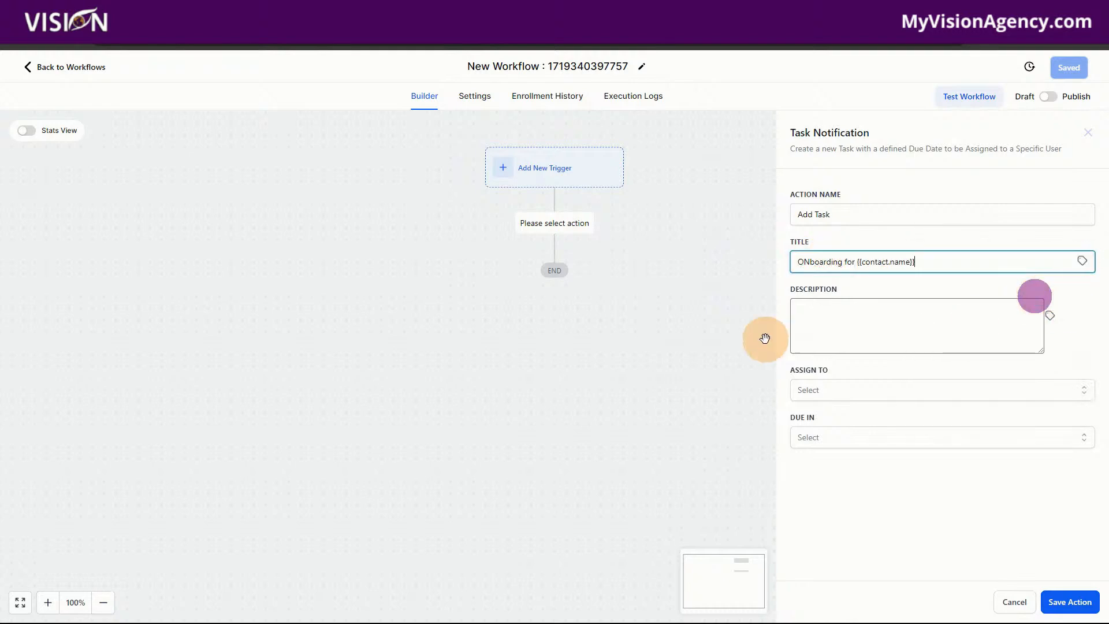
- Replace the name value in the task title with the contact's Email value, and enter the description "We need onboarding for"
{"action": "left_click_drag", "start_coordinate": [926, 261], "coordinate": [860, 265]}
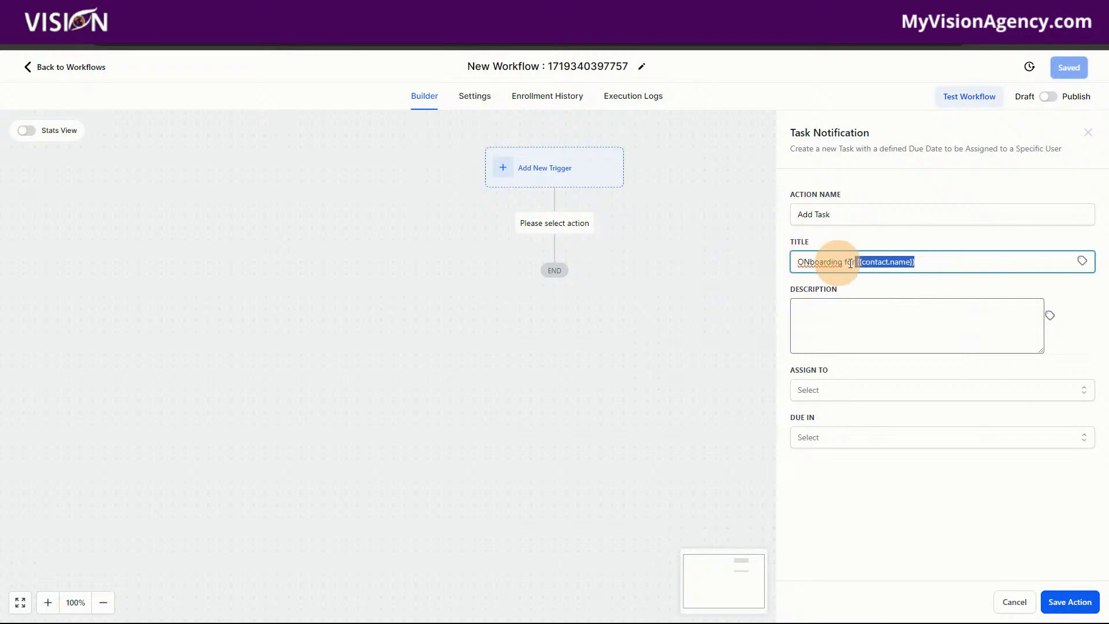
{"action": "left_click", "coordinate": [947, 264]}
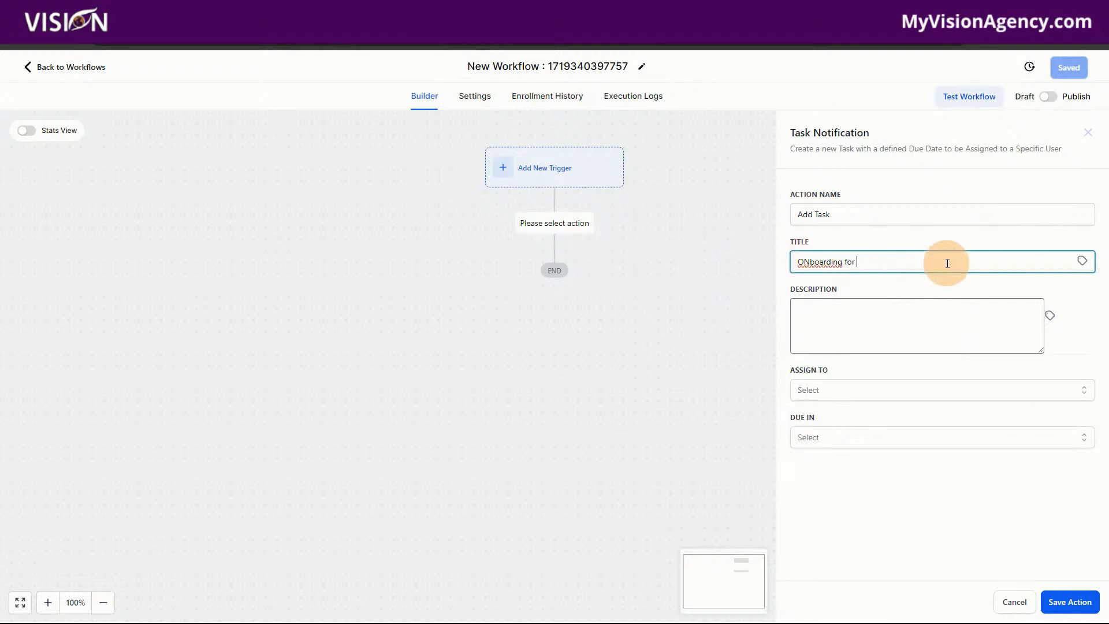
{"action": "left_click", "coordinate": [1081, 261]}
{"action": "left_click", "coordinate": [1011, 298]}
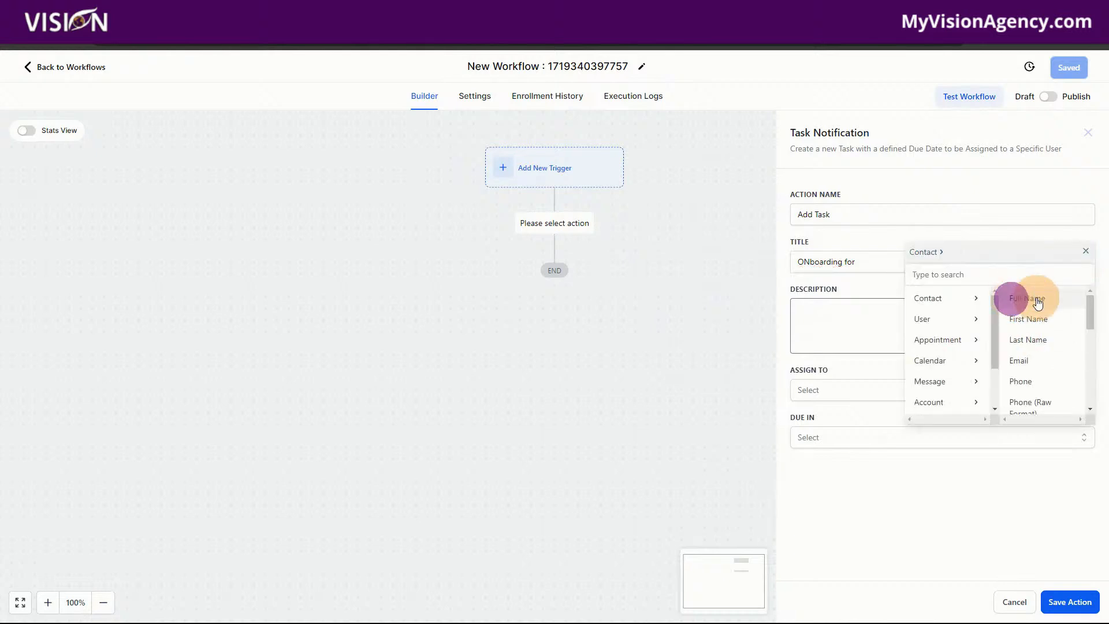
{"action": "left_click", "coordinate": [1019, 360]}
{"action": "left_click", "coordinate": [822, 315]}
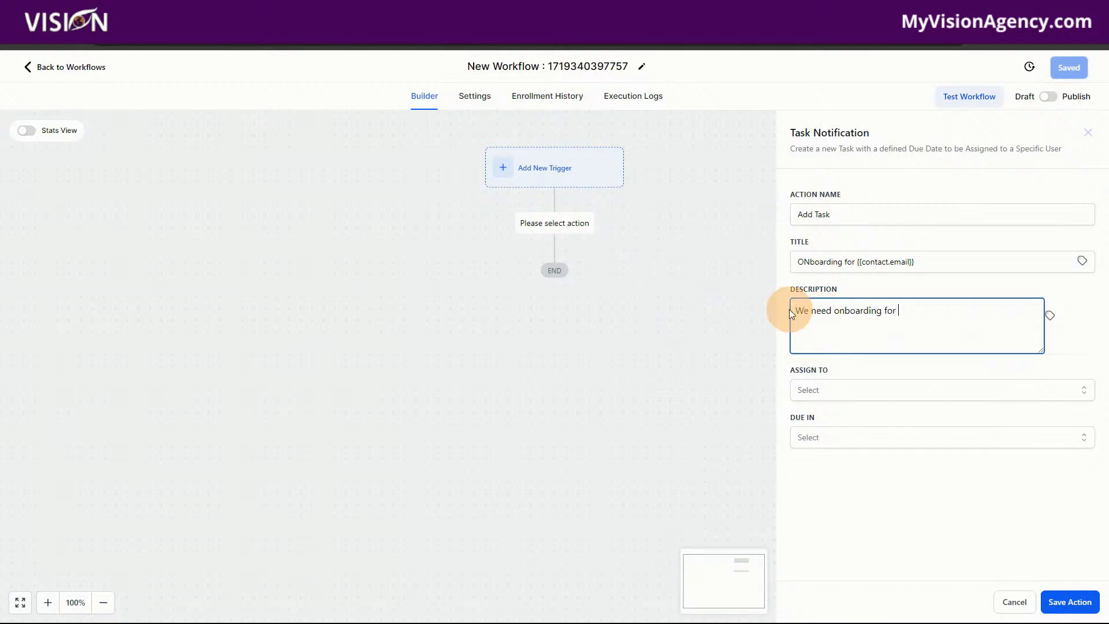
- Review the value categories available for the task description, and leave the workflow without saving the task
{"action": "left_click", "coordinate": [1053, 317]}
{"action": "scroll", "coordinate": [1040, 439], "scroll_direction": "down", "scroll_amount": 3}
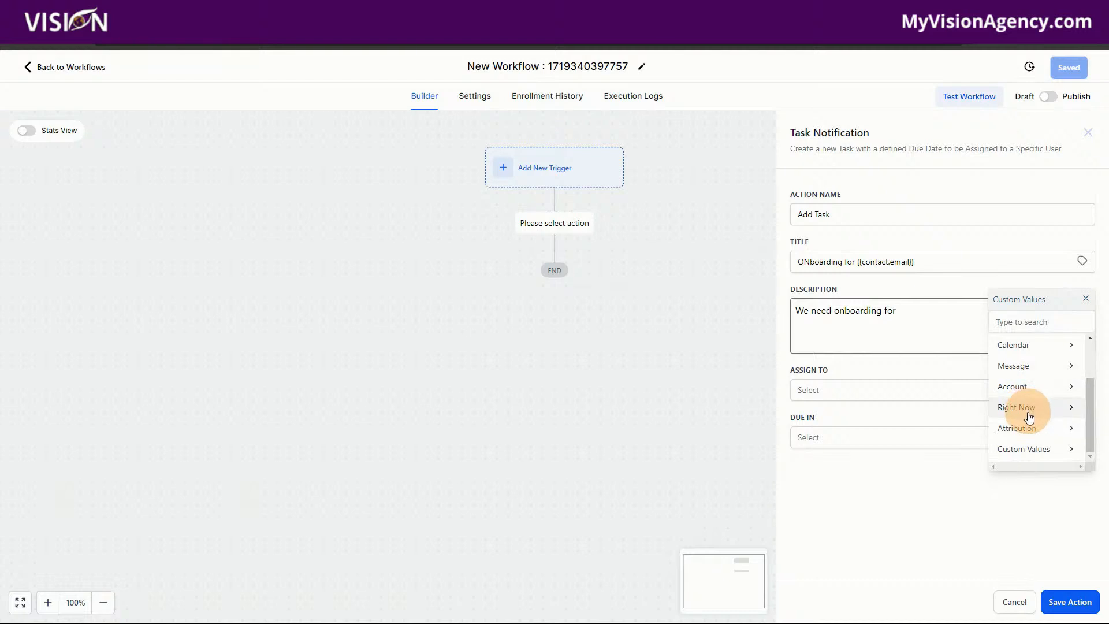
{"action": "scroll", "coordinate": [1028, 431], "scroll_direction": "up", "scroll_amount": 3}
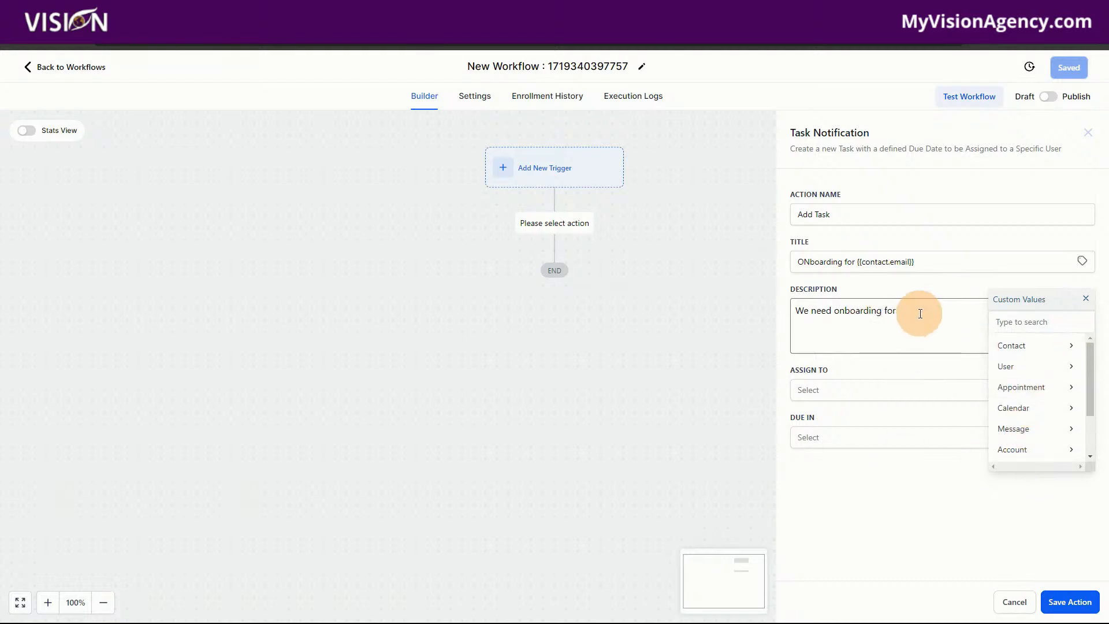
{"action": "left_click", "coordinate": [920, 313]}
{"action": "left_click", "coordinate": [1085, 298]}
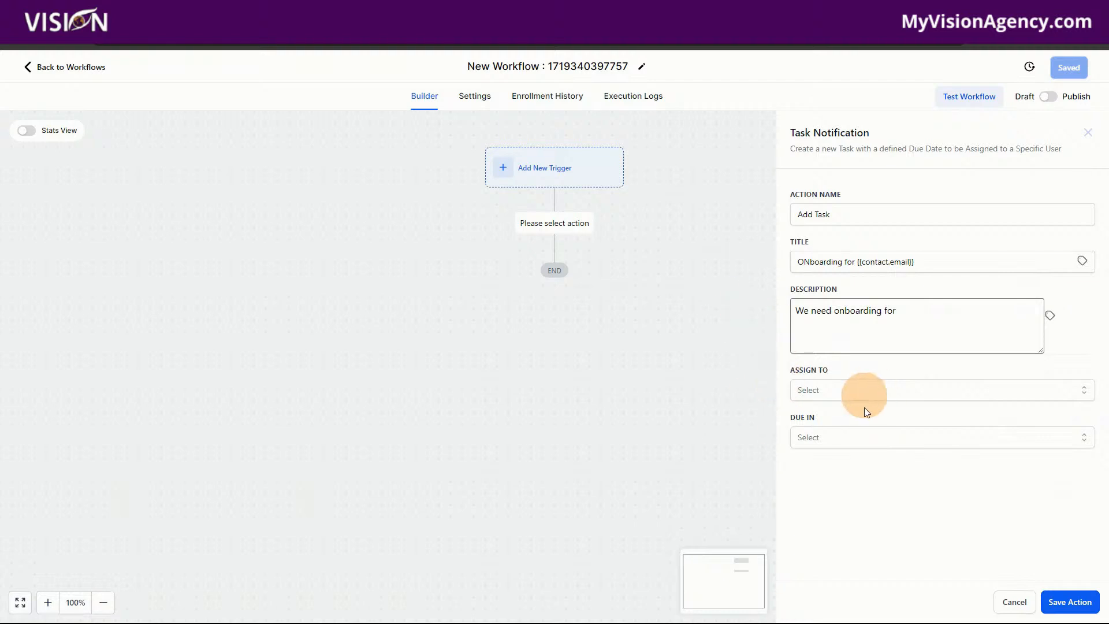
{"action": "left_click", "coordinate": [74, 67]}
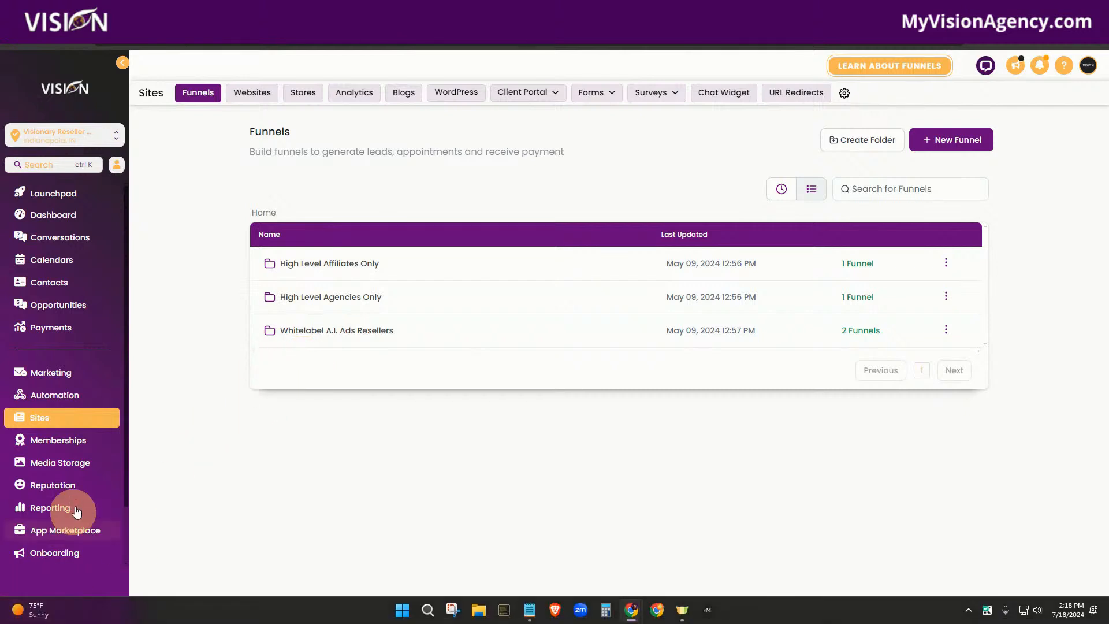
- Open the Agency funnel in the High Level Agencies Only folder and look through the preview of its Home page
{"action": "left_click", "coordinate": [300, 297]}
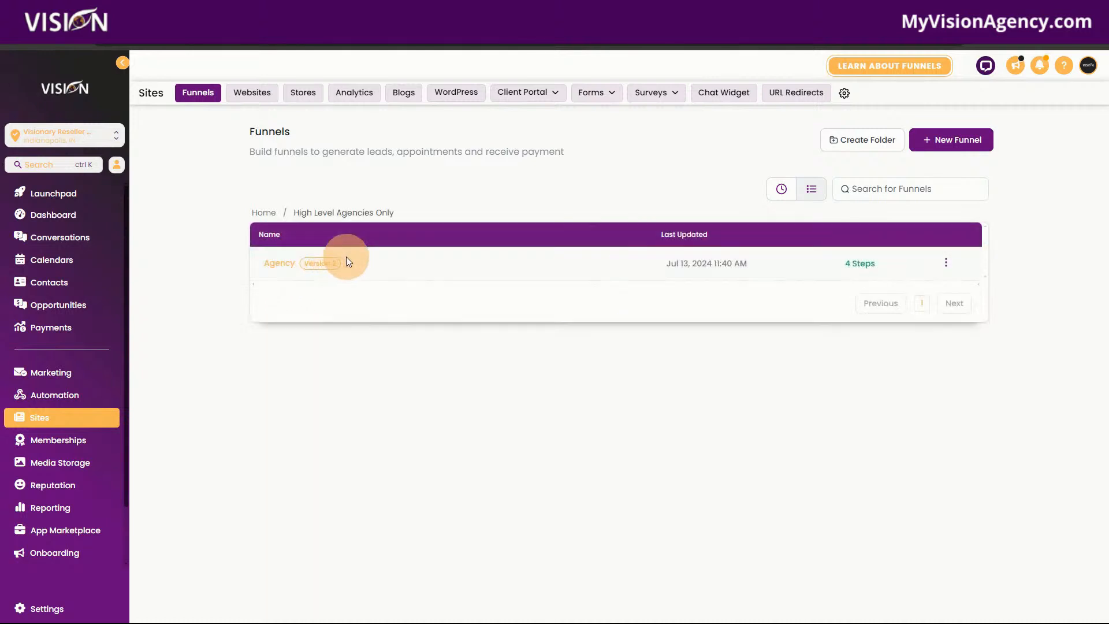
{"action": "left_click", "coordinate": [280, 265]}
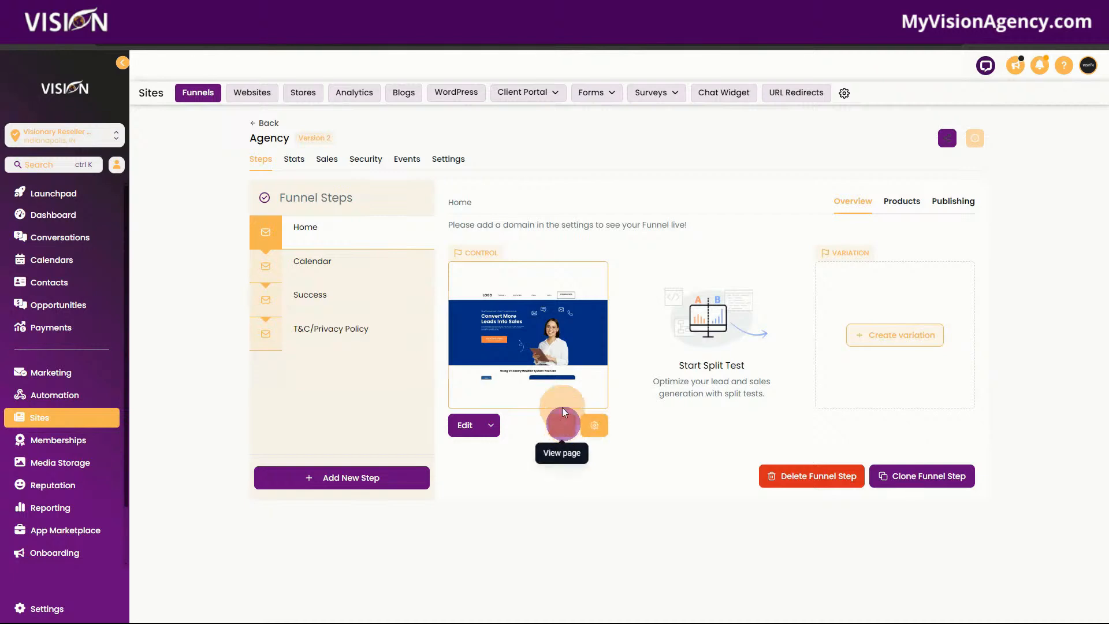
{"action": "left_click", "coordinate": [561, 425]}
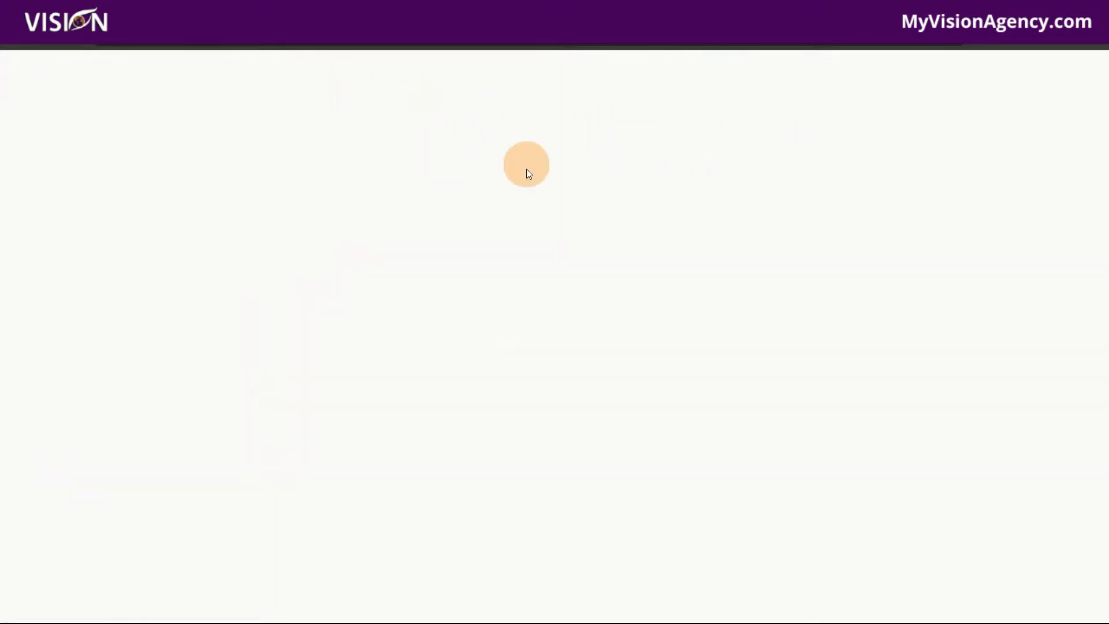
{"action": "scroll", "coordinate": [941, 382], "scroll_direction": "down", "scroll_amount": 15}
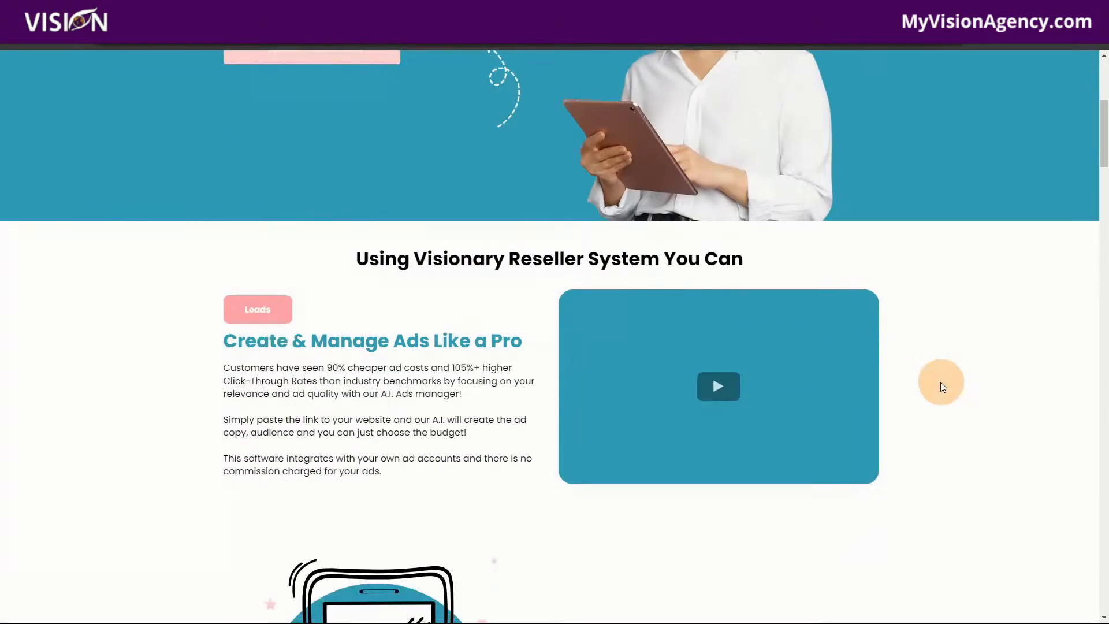
{"action": "scroll", "coordinate": [944, 391], "scroll_direction": "down", "scroll_amount": 20}
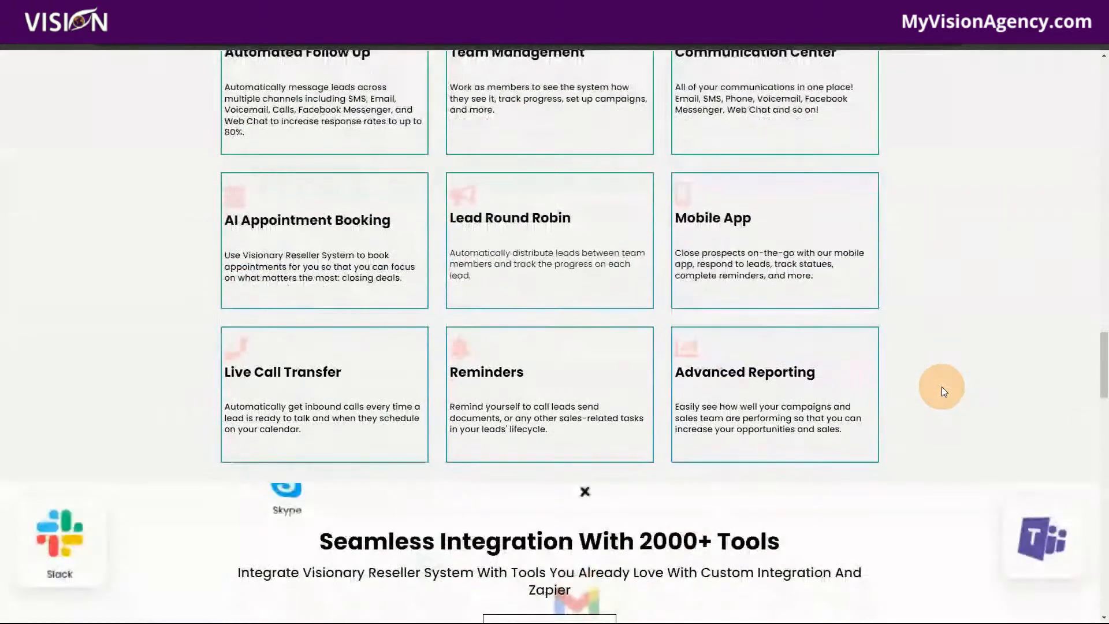
{"action": "scroll", "coordinate": [942, 401], "scroll_direction": "down", "scroll_amount": 4}
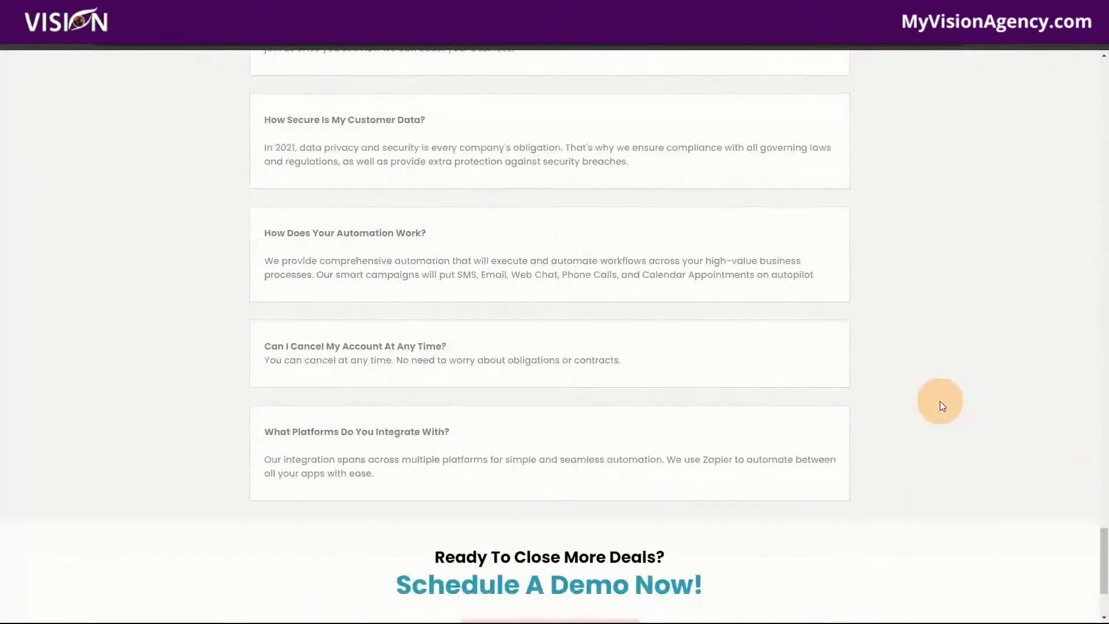
{"action": "left_click_drag", "start_coordinate": [1099, 572], "coordinate": [955, 271]}
{"action": "scroll", "coordinate": [382, 220], "scroll_direction": "up", "scroll_amount": 6}
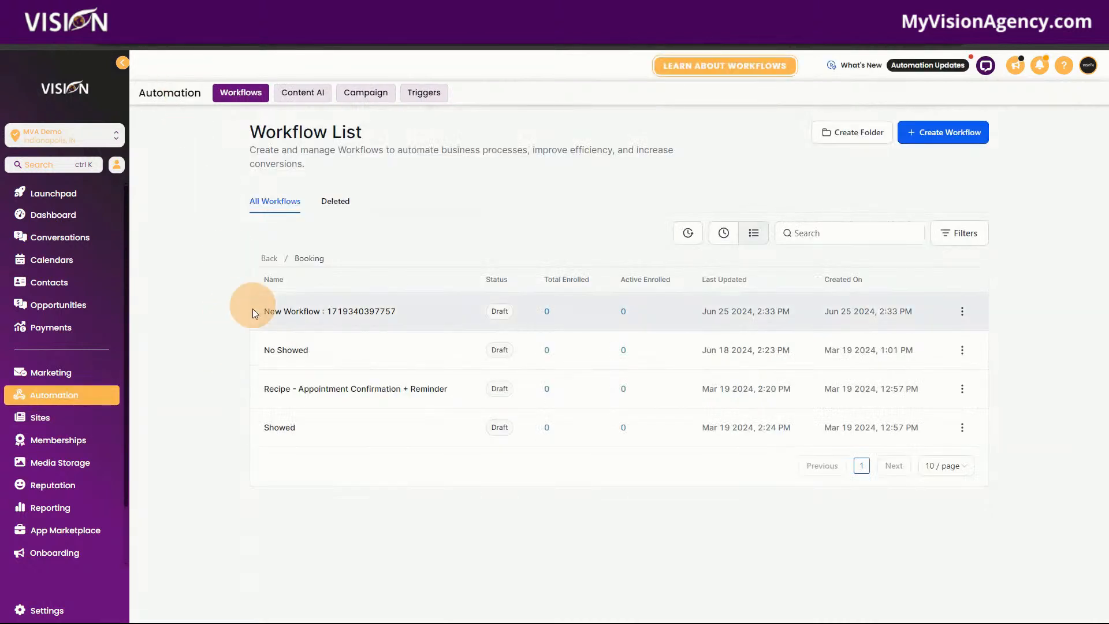
{"action": "left_click_drag", "start_coordinate": [253, 312], "coordinate": [248, 339]}
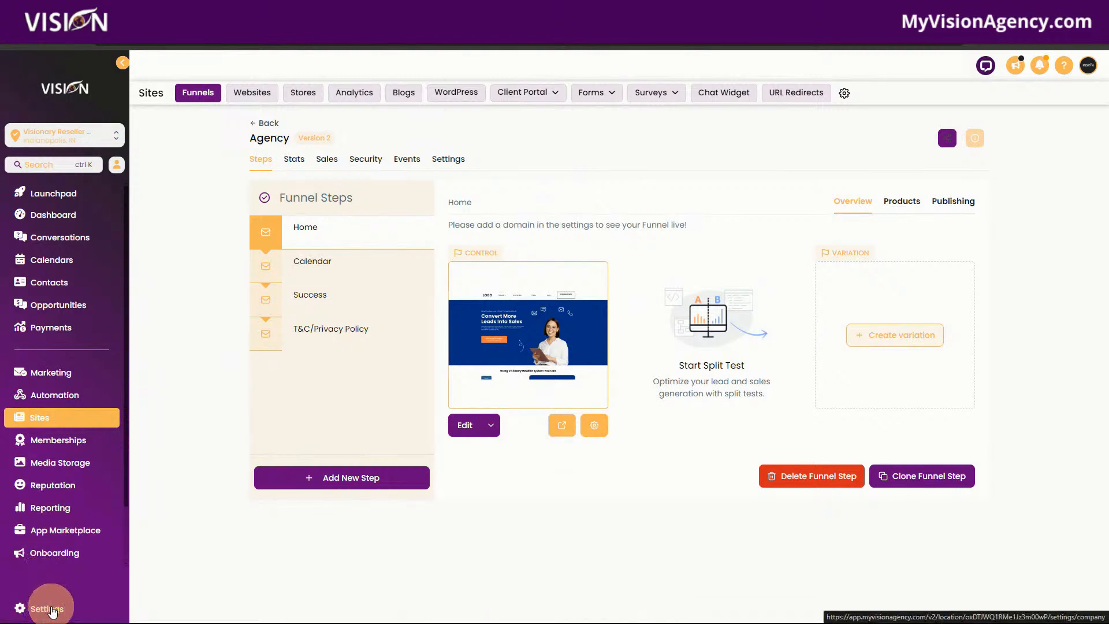
- Open the Branding folder of the account's custom values to examine its color and logo values
{"action": "left_click", "coordinate": [57, 606]}
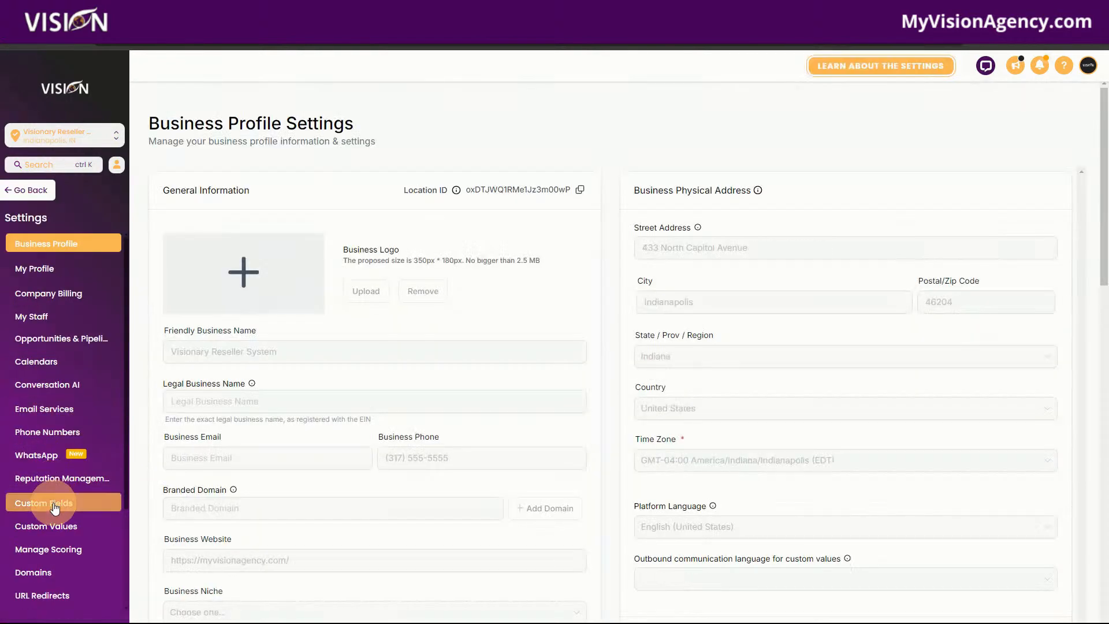
{"action": "left_click", "coordinate": [52, 526]}
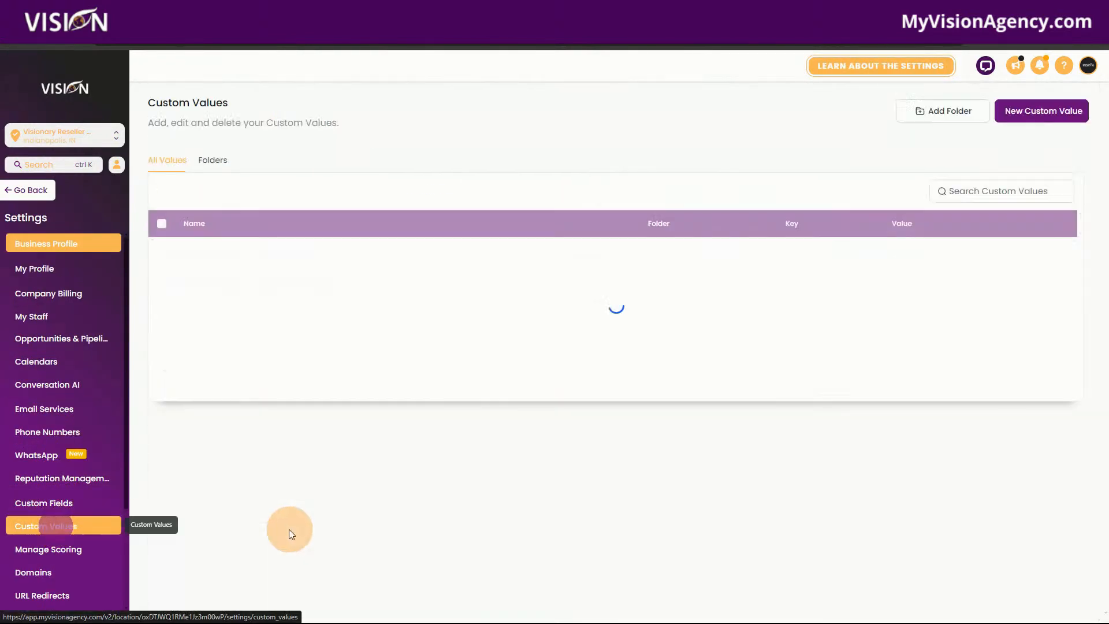
{"action": "left_click", "coordinate": [213, 160]}
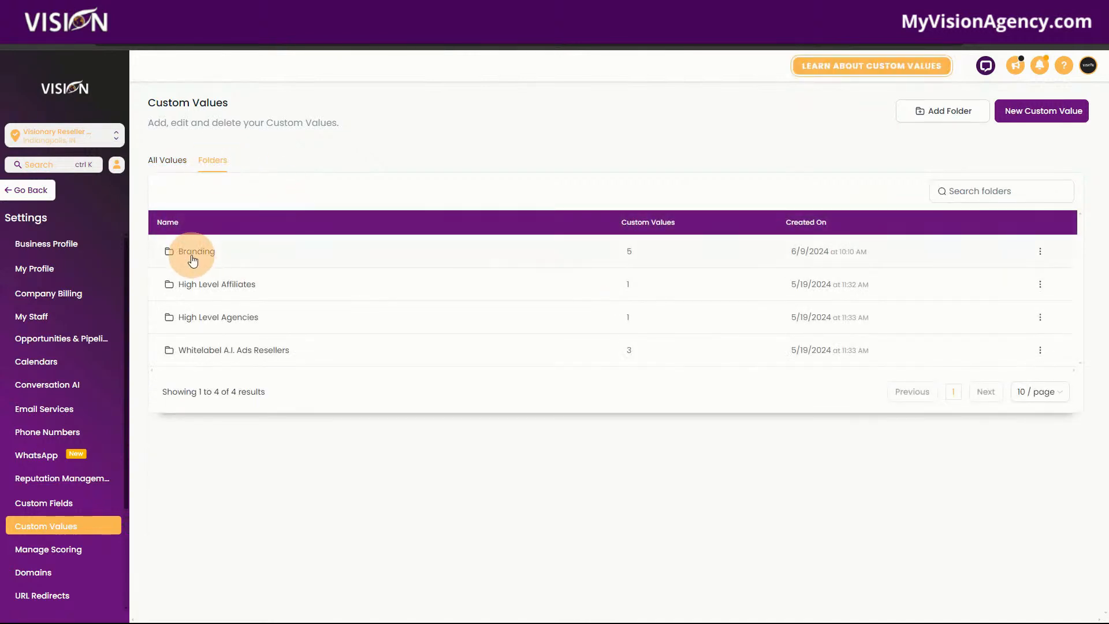
{"action": "left_click", "coordinate": [190, 257]}
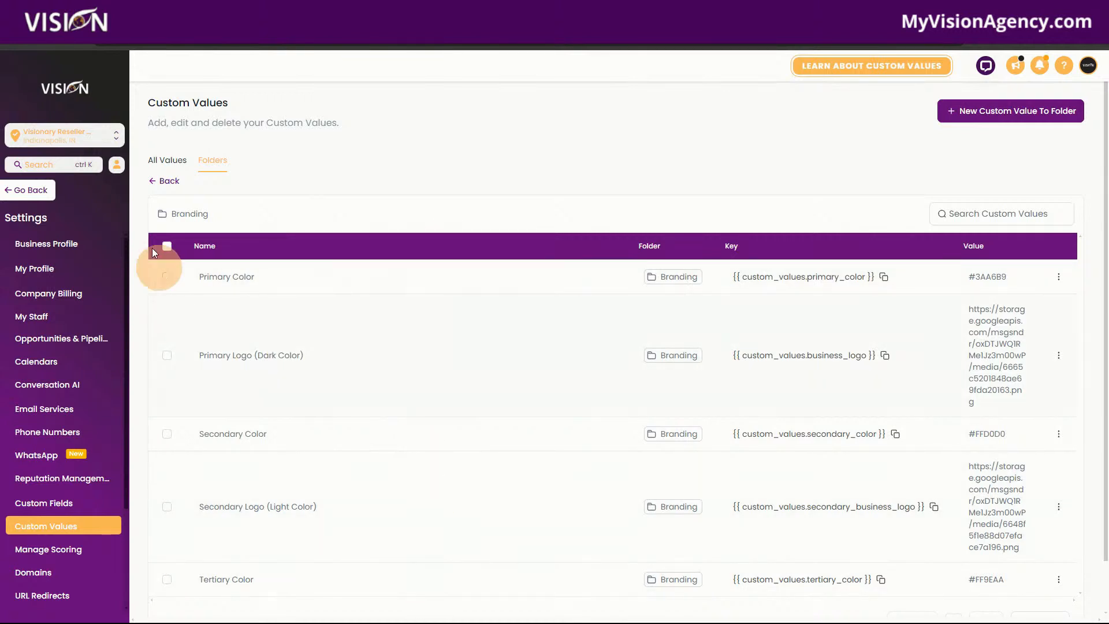
- Leave the settings, open Media Storage and copy the links of LOGO black.png and LOGO White.png
{"action": "left_click", "coordinate": [38, 193]}
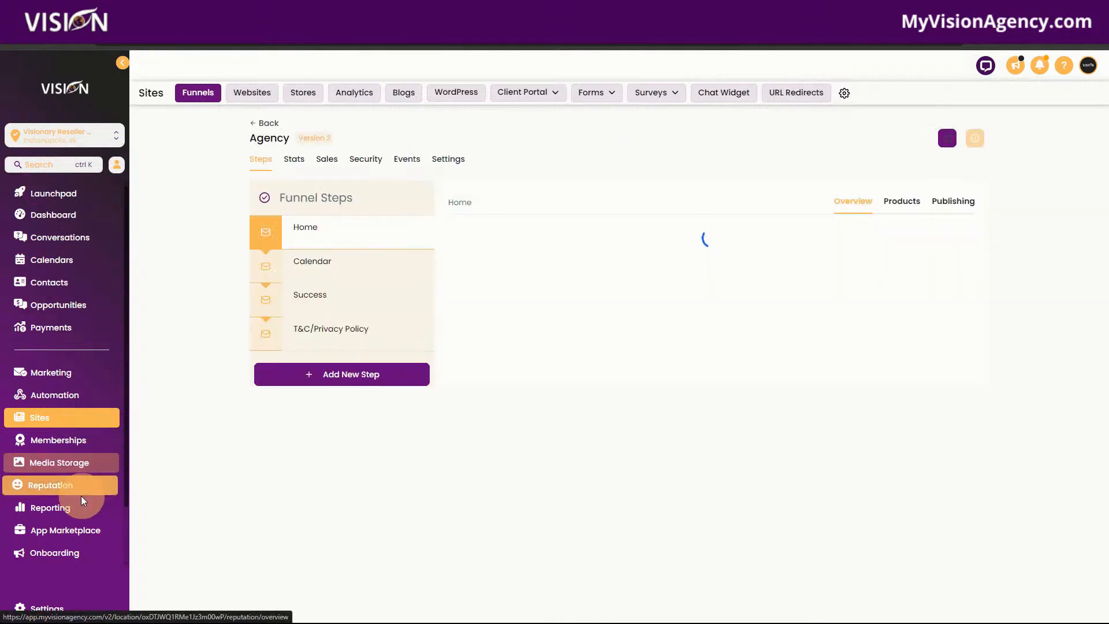
{"action": "left_click", "coordinate": [98, 462]}
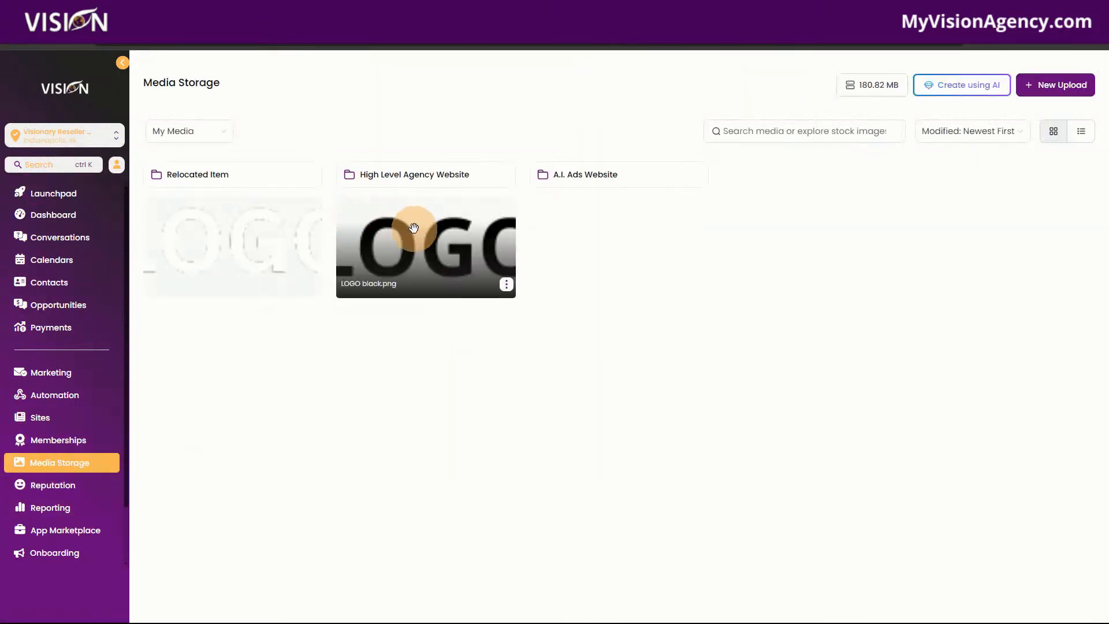
{"action": "right_click", "coordinate": [412, 228]}
{"action": "left_click", "coordinate": [440, 238]}
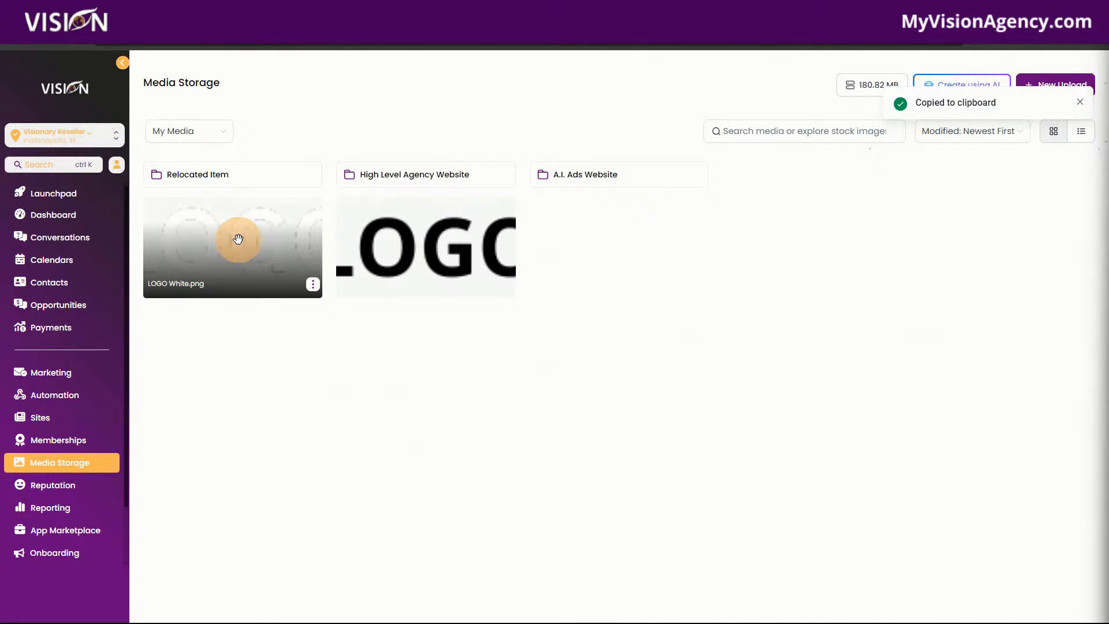
{"action": "right_click", "coordinate": [252, 252]}
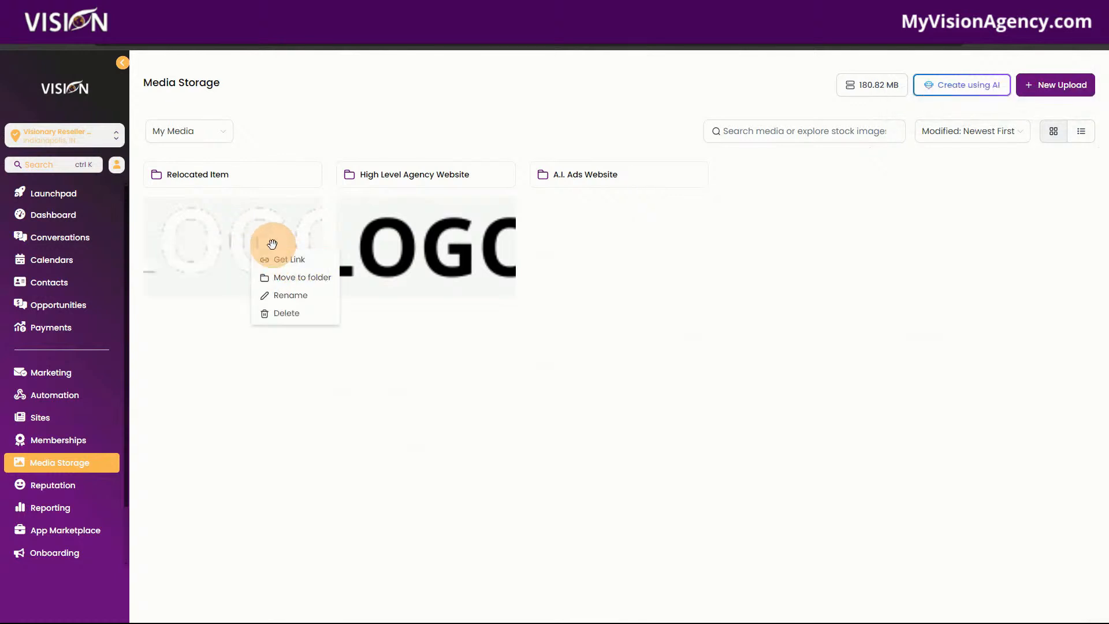
{"action": "left_click", "coordinate": [280, 261]}
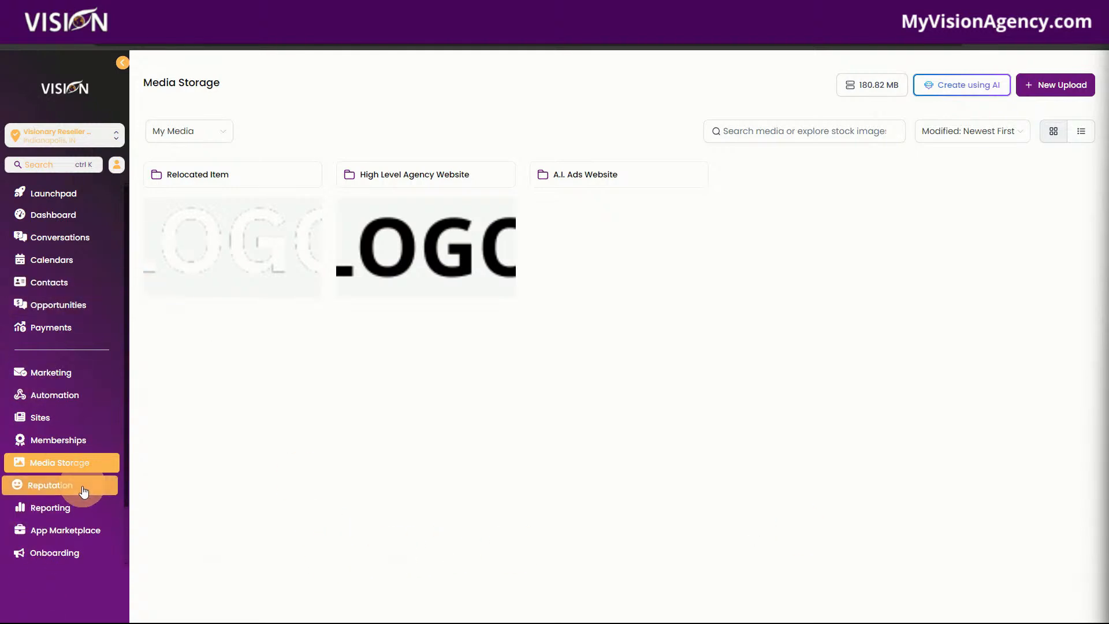
{"action": "scroll", "coordinate": [67, 524], "scroll_direction": "down", "scroll_amount": 2}
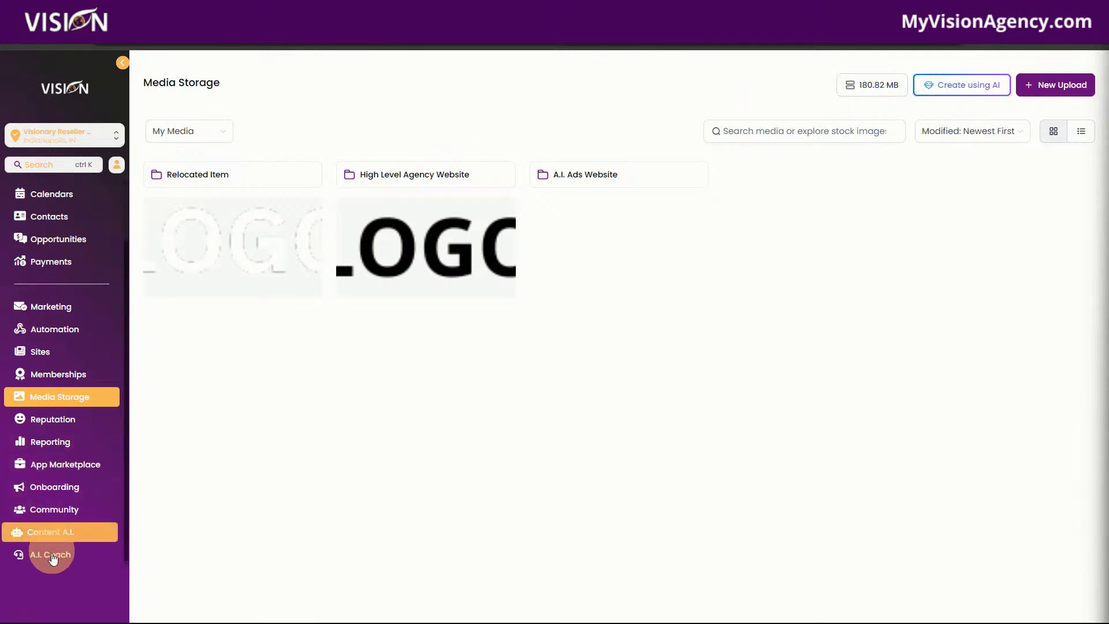
{"action": "left_click", "coordinate": [51, 554]}
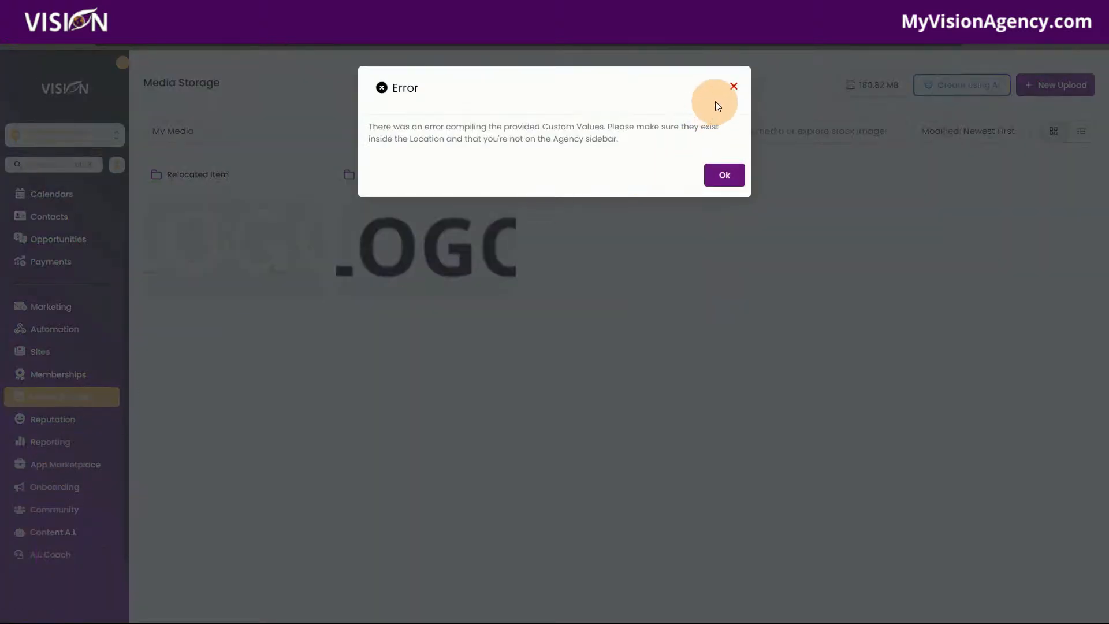
{"action": "left_click", "coordinate": [734, 86]}
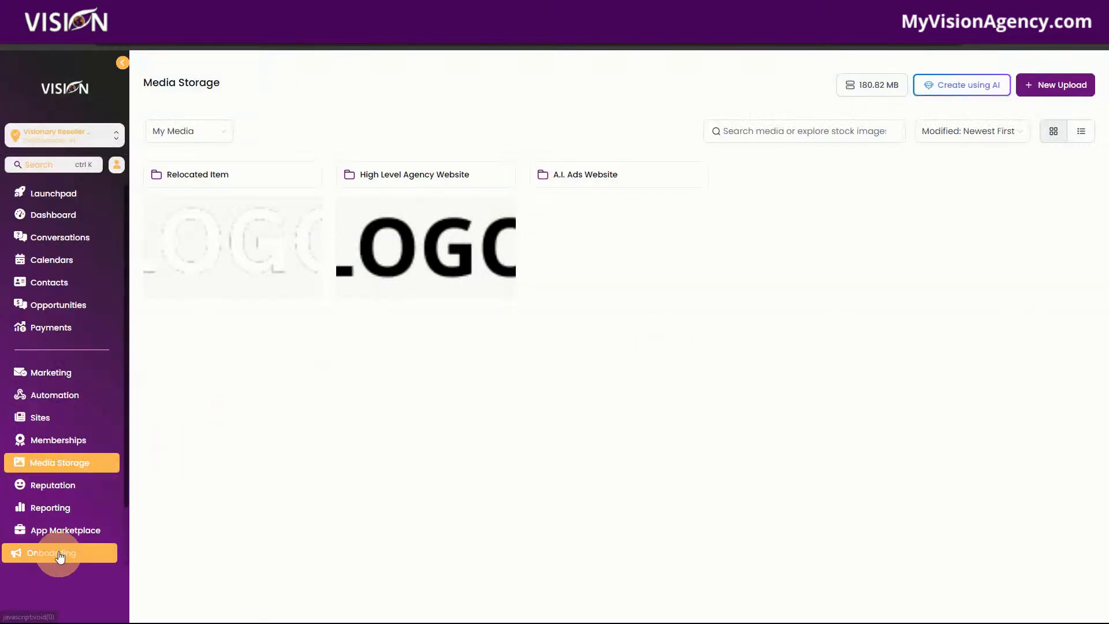
{"action": "scroll", "coordinate": [59, 557], "scroll_direction": "down", "scroll_amount": 1}
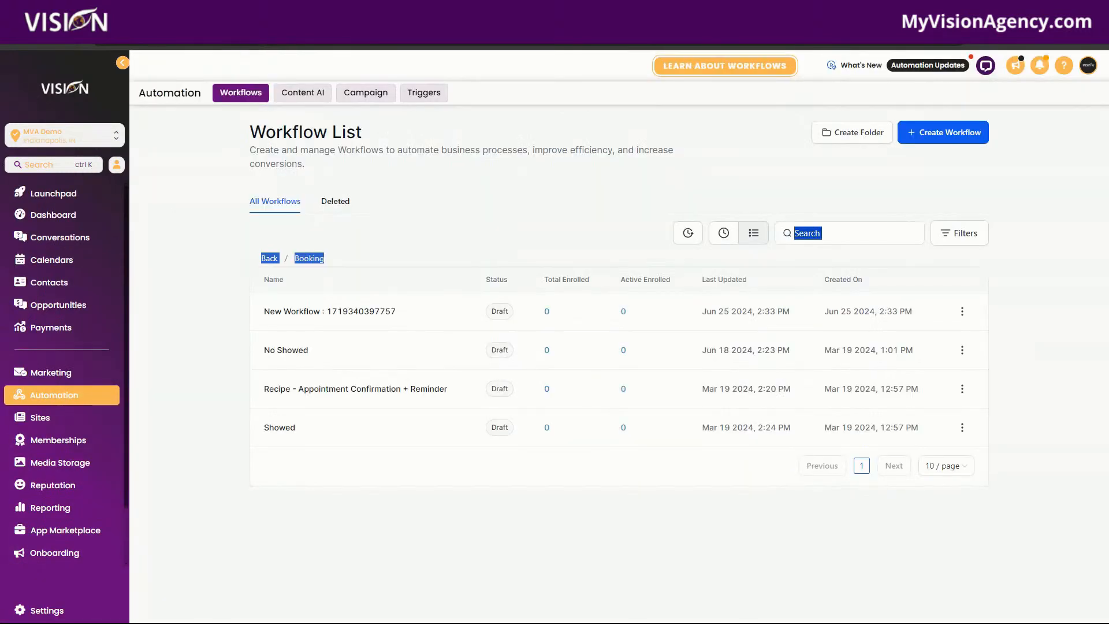
{"action": "scroll", "coordinate": [67, 555], "scroll_direction": "down", "scroll_amount": 1}
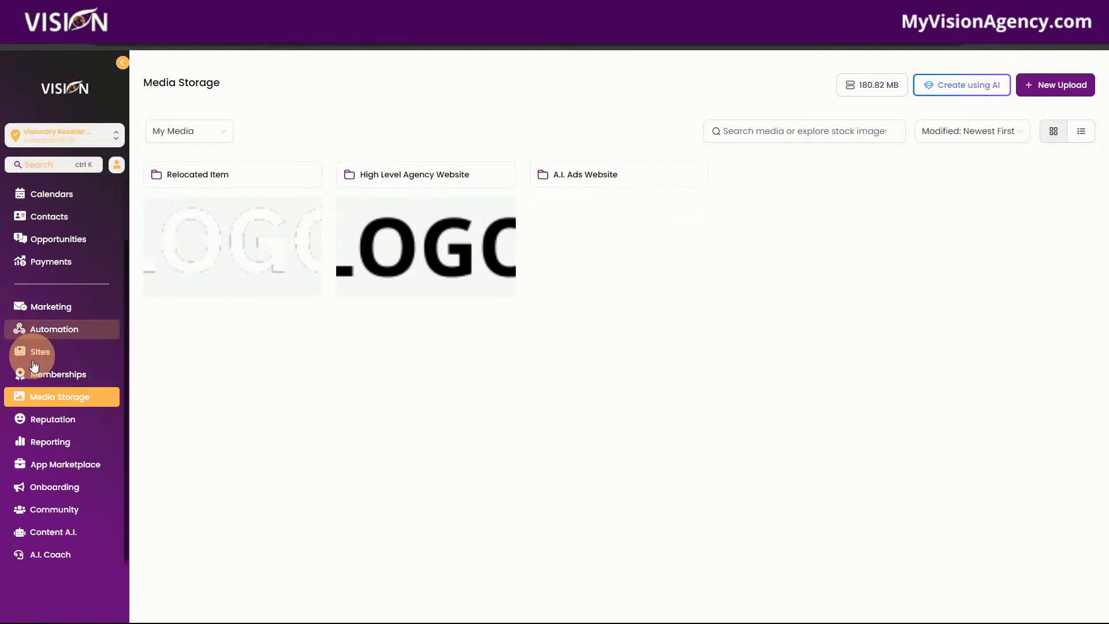
{"action": "left_click", "coordinate": [36, 376]}
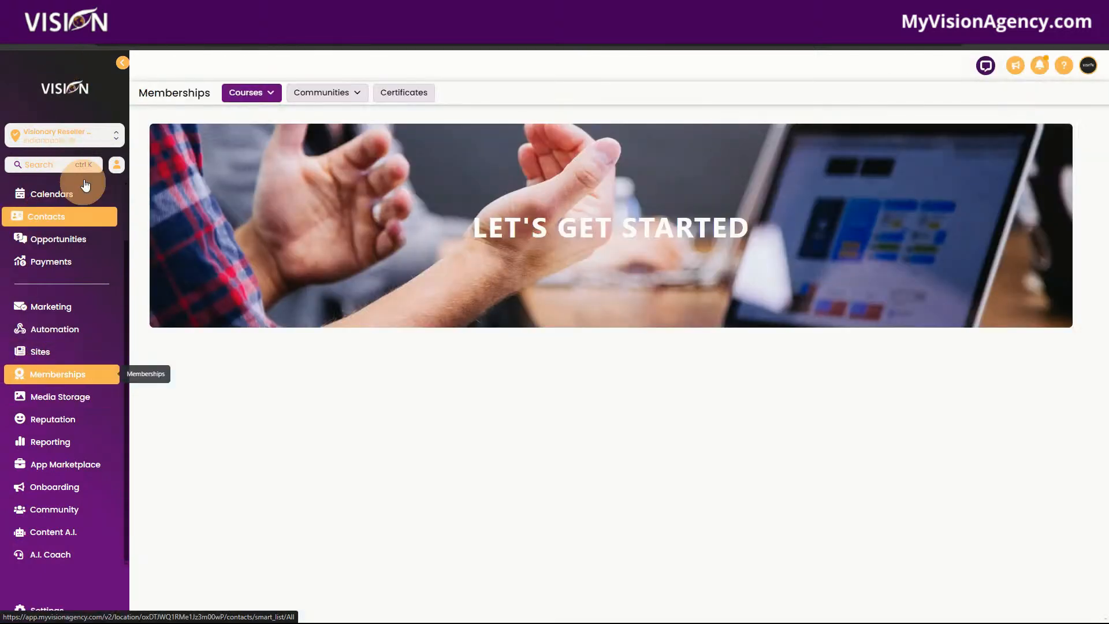
- Return to the account's custom value settings and open the Branding folder
{"action": "left_click", "coordinate": [33, 607]}
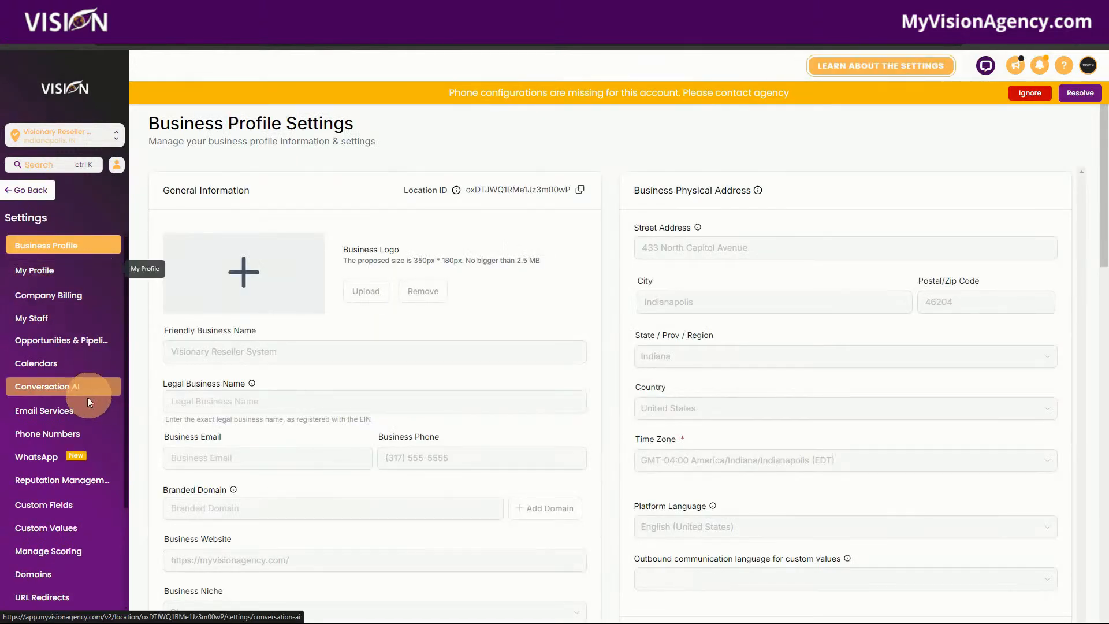
{"action": "left_click", "coordinate": [68, 532]}
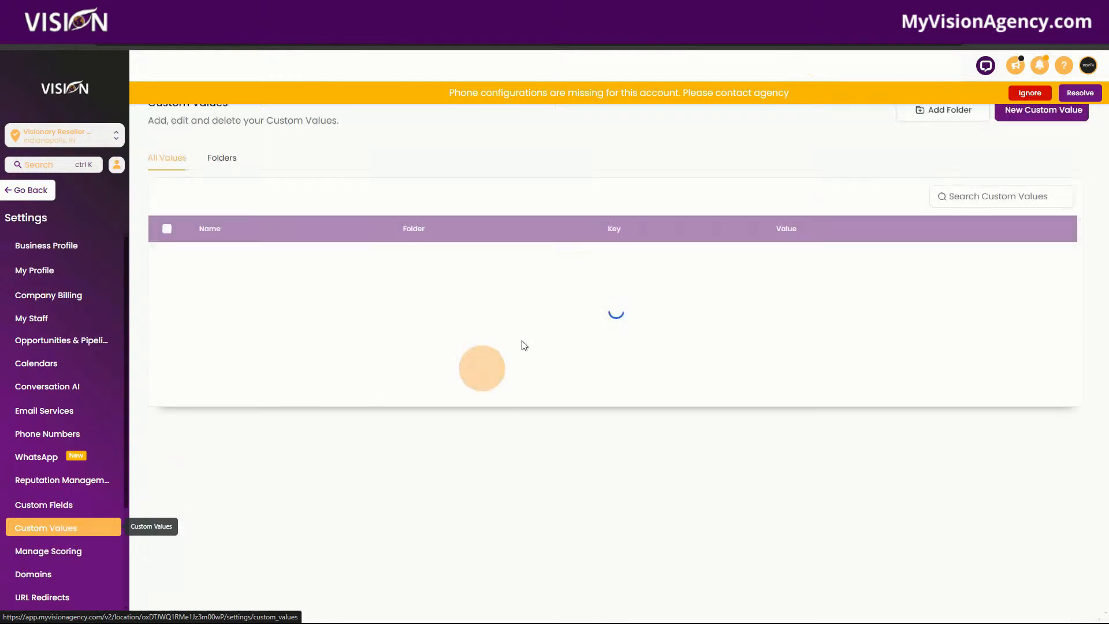
{"action": "left_click", "coordinate": [1021, 96]}
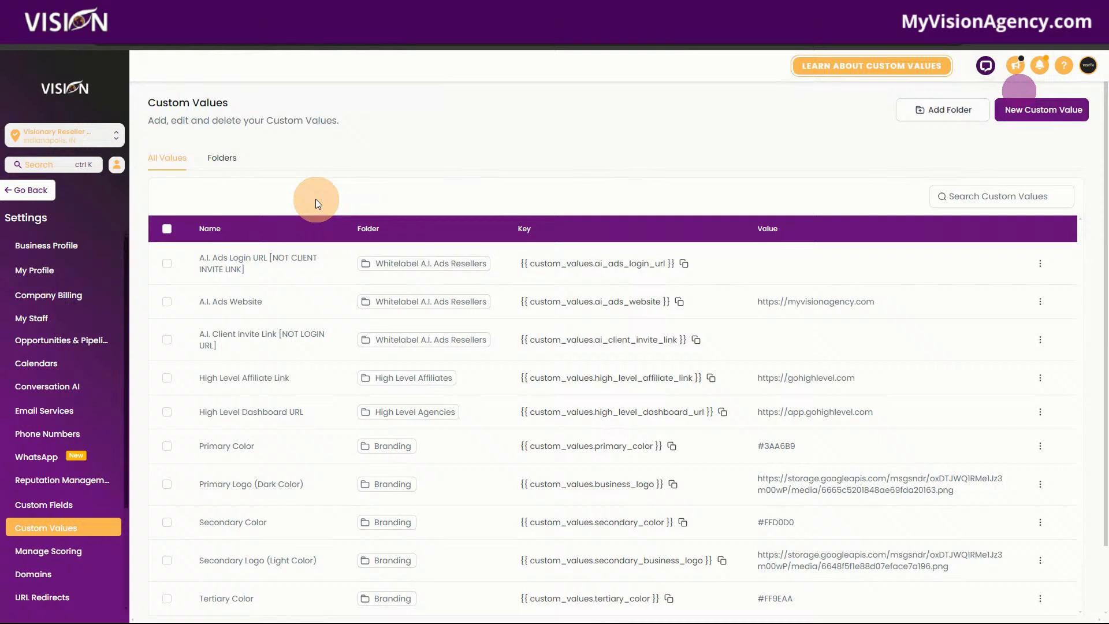
{"action": "left_click", "coordinate": [222, 158]}
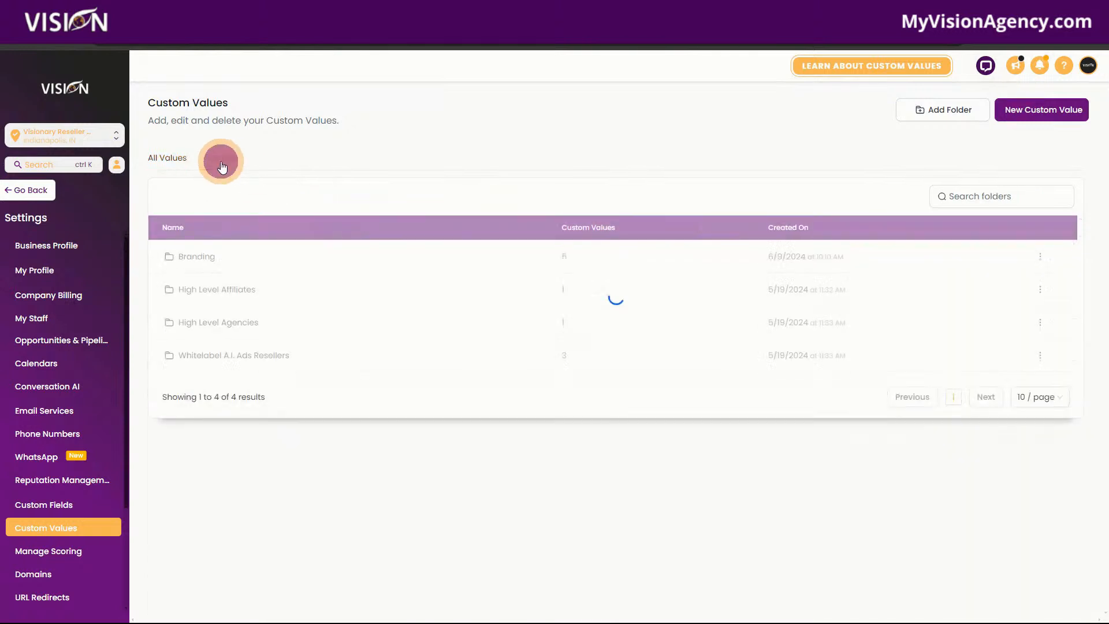
{"action": "left_click", "coordinate": [196, 258]}
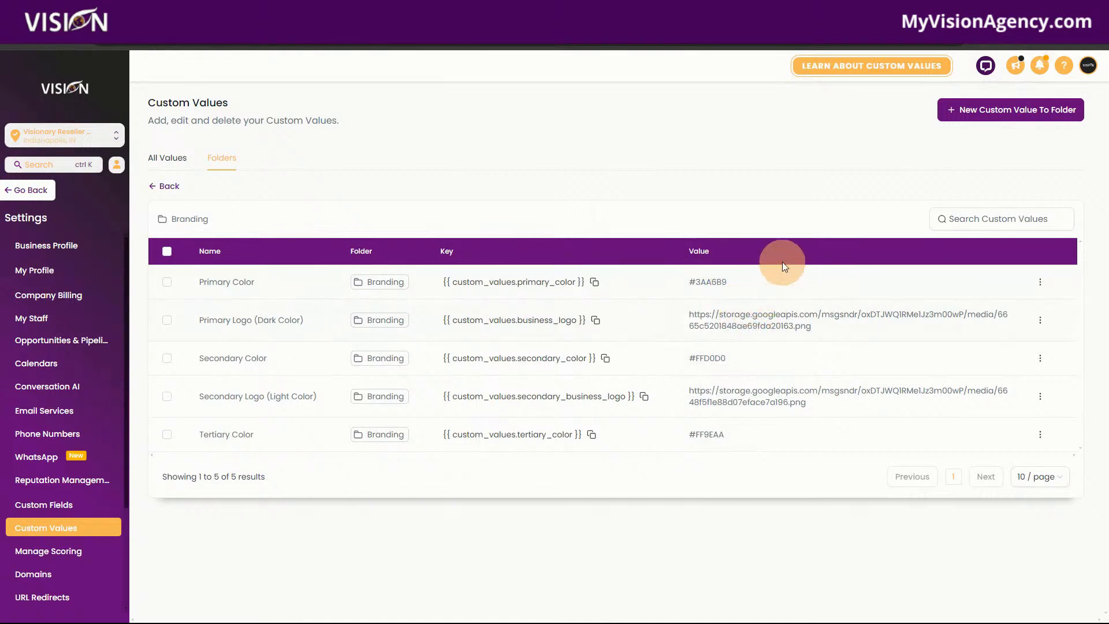
- Set the Primary Color custom value to #060247 and save it
{"action": "left_click", "coordinate": [1040, 285]}
{"action": "left_click", "coordinate": [1007, 322]}
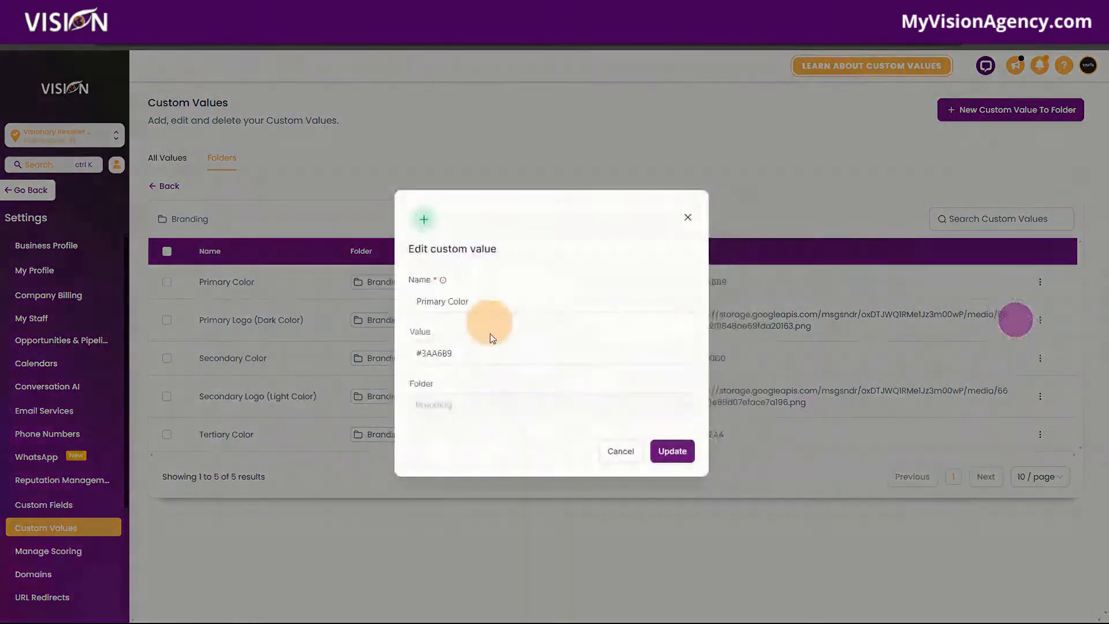
{"action": "left_click_drag", "start_coordinate": [485, 357], "coordinate": [404, 362]}
{"action": "key", "text": "ctrl+v"}
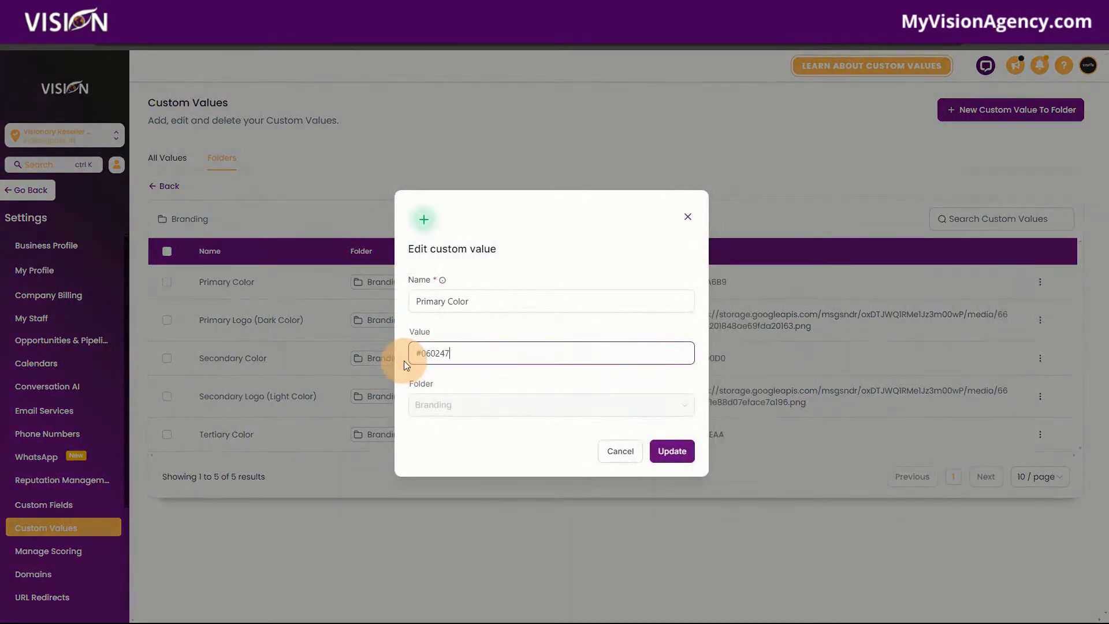
{"action": "left_click", "coordinate": [673, 454]}
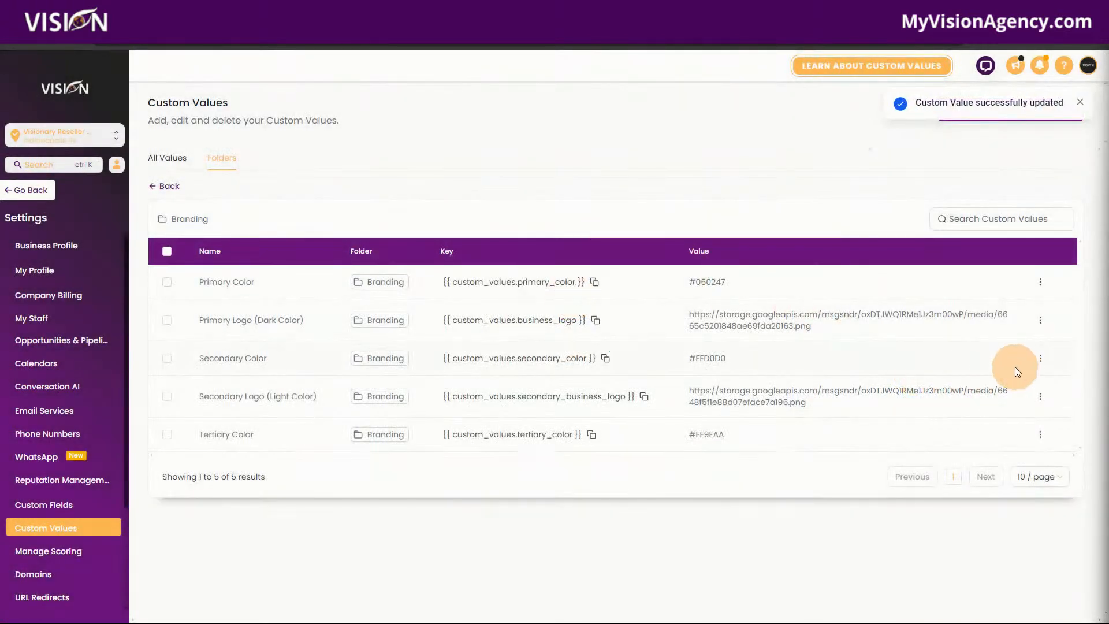
- Set the Secondary Color custom value to #1208AC and save it
{"action": "left_click", "coordinate": [1041, 364]}
{"action": "left_click", "coordinate": [1016, 396]}
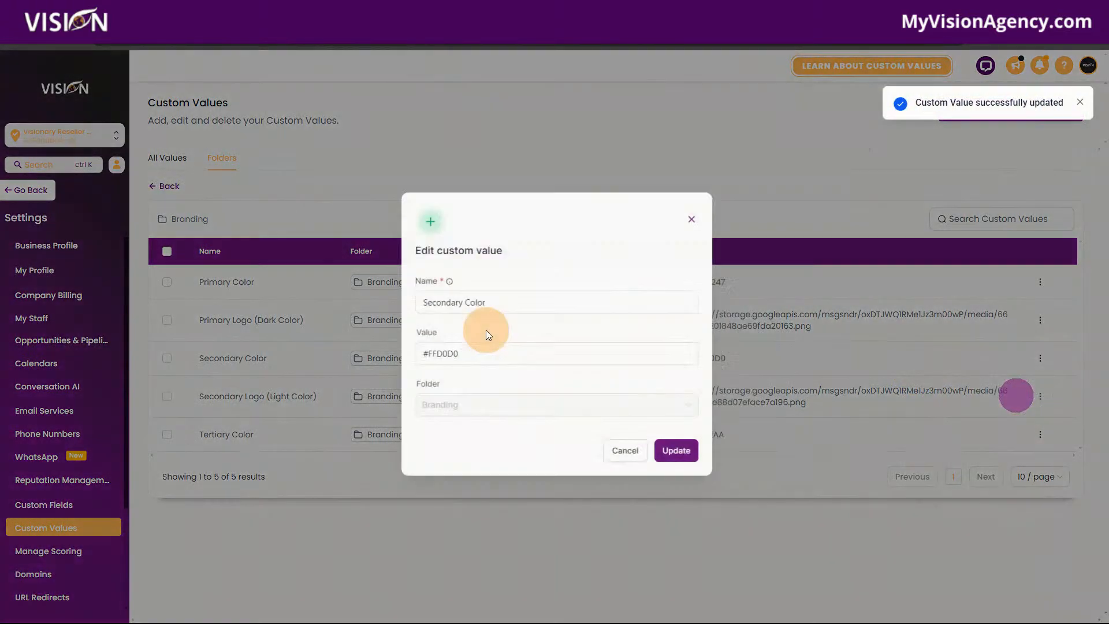
{"action": "left_click_drag", "start_coordinate": [469, 349], "coordinate": [396, 354]}
{"action": "key", "text": "ctrl+v"}
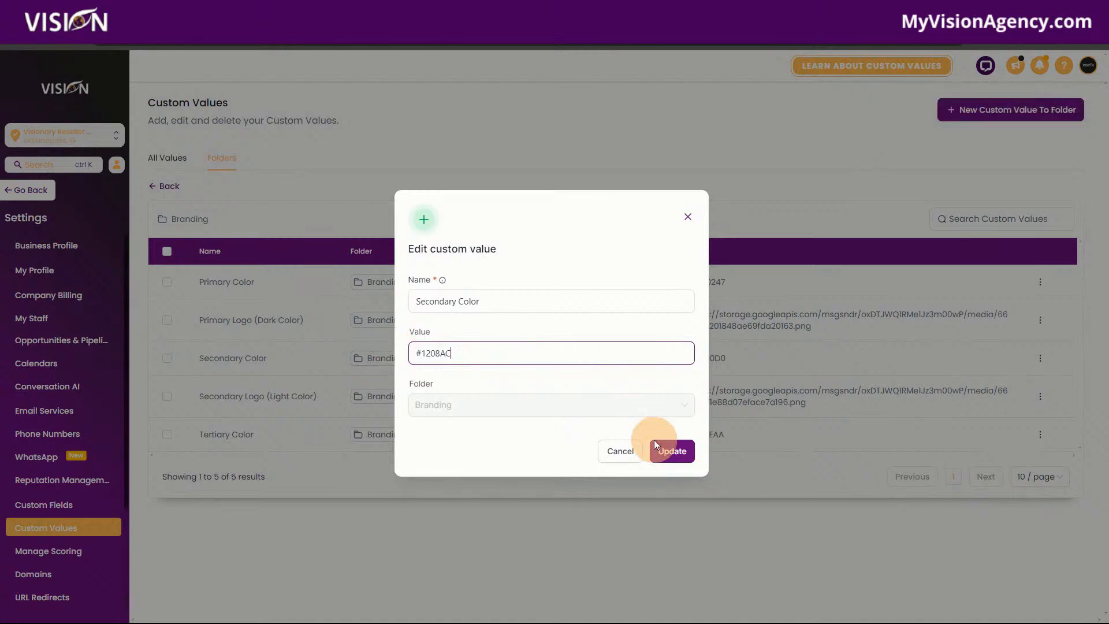
{"action": "left_click", "coordinate": [658, 459]}
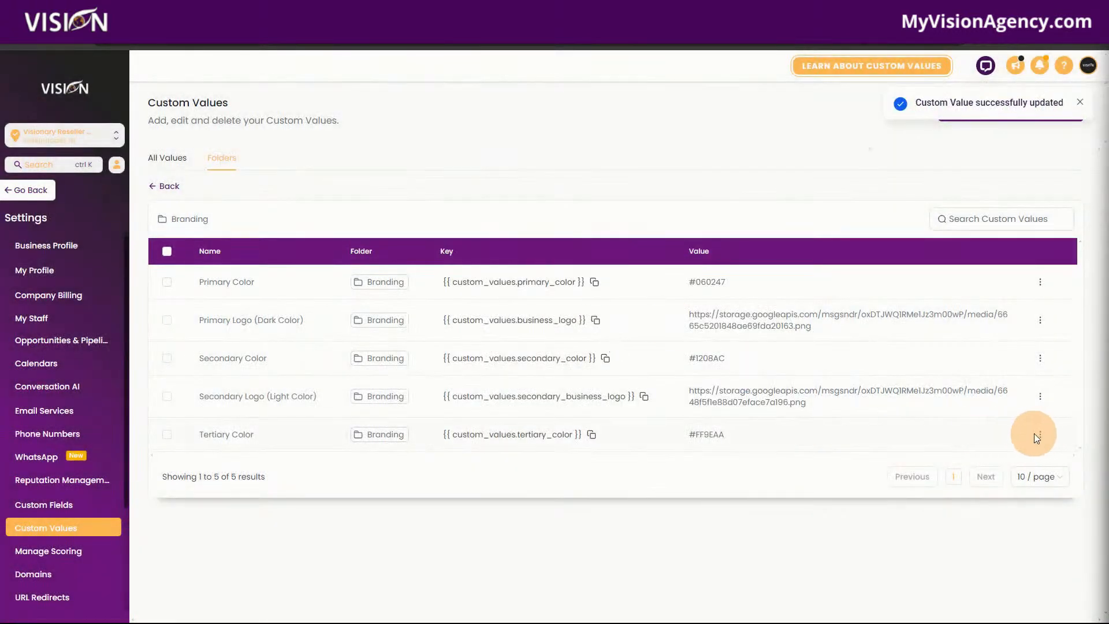
- Set the Tertiary Color custom value to #E46D00 and save it
{"action": "left_click", "coordinate": [1038, 433]}
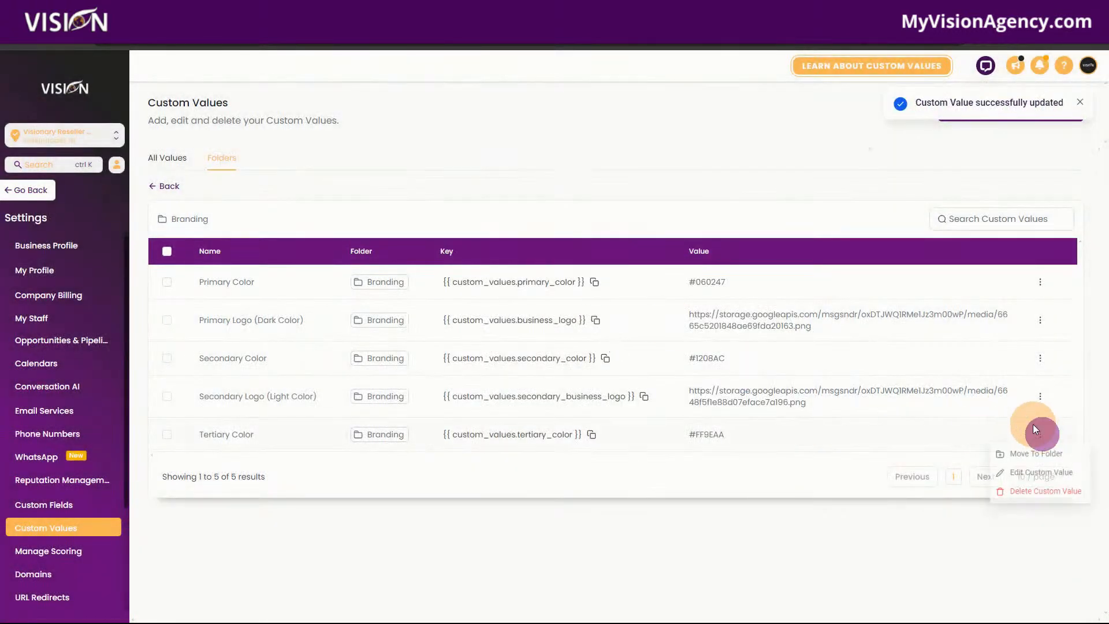
{"action": "left_click", "coordinate": [1034, 472]}
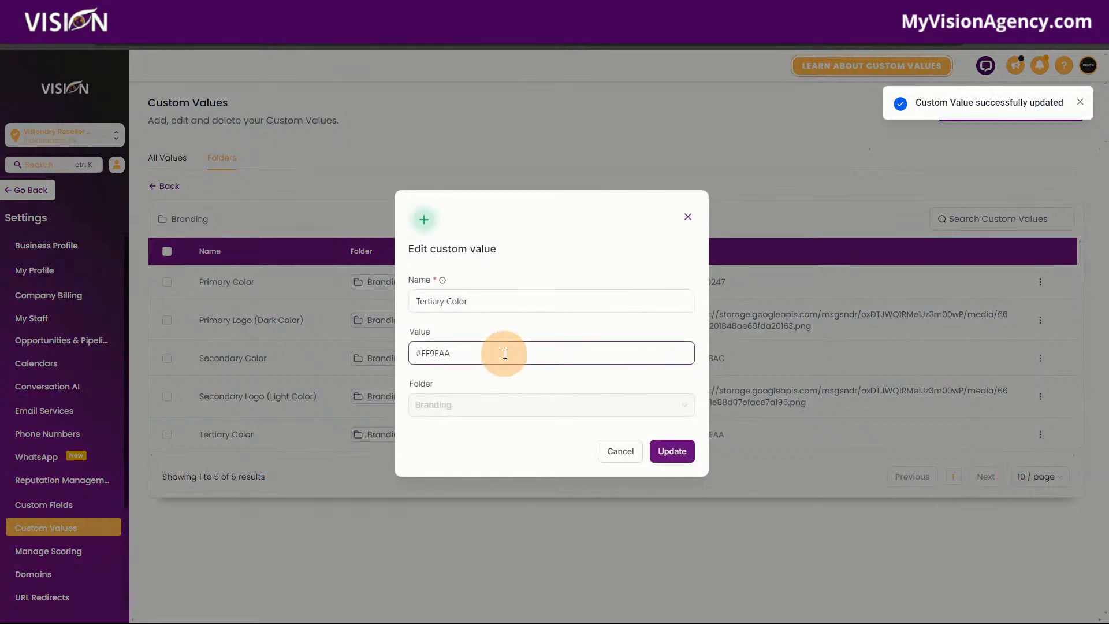
{"action": "left_click_drag", "start_coordinate": [491, 354], "coordinate": [418, 358]}
{"action": "key", "text": "ctrl+v"}
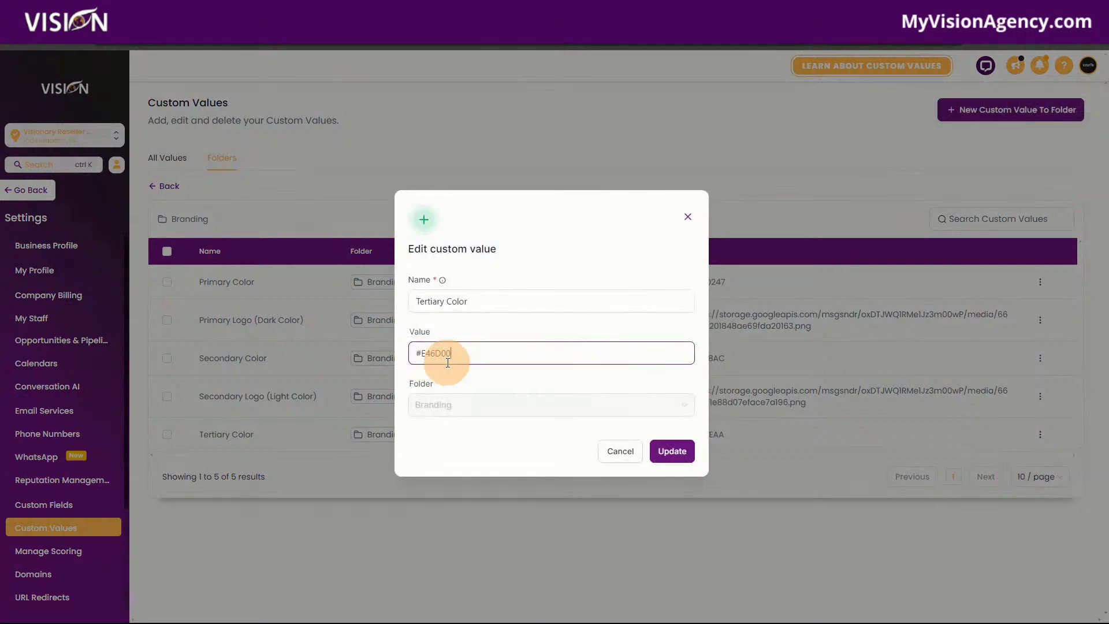
{"action": "left_click", "coordinate": [671, 450]}
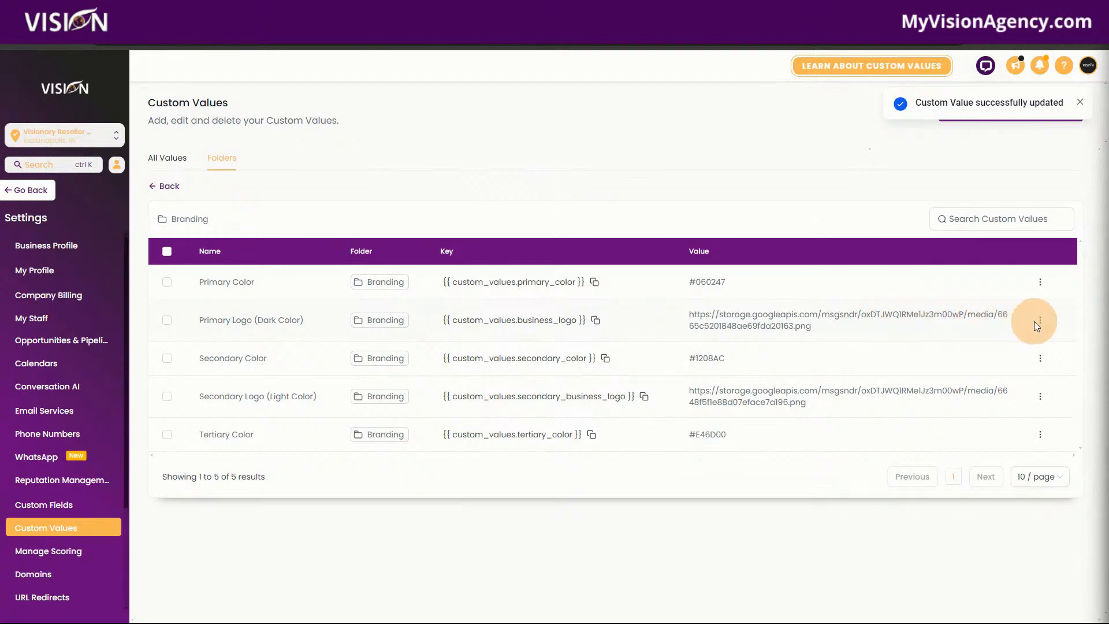
- Replace the value of Primary Logo (Dark Color) with the copied link of the black logo image, and save it
{"action": "left_click", "coordinate": [1040, 321]}
{"action": "left_click", "coordinate": [1023, 354]}
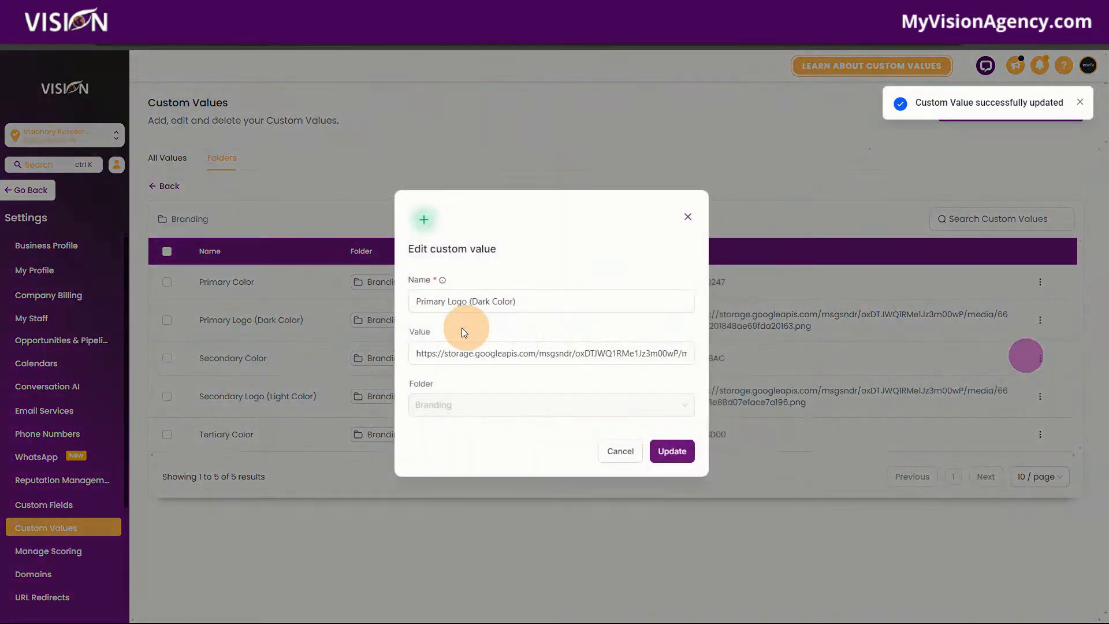
{"action": "left_click", "coordinate": [423, 349]}
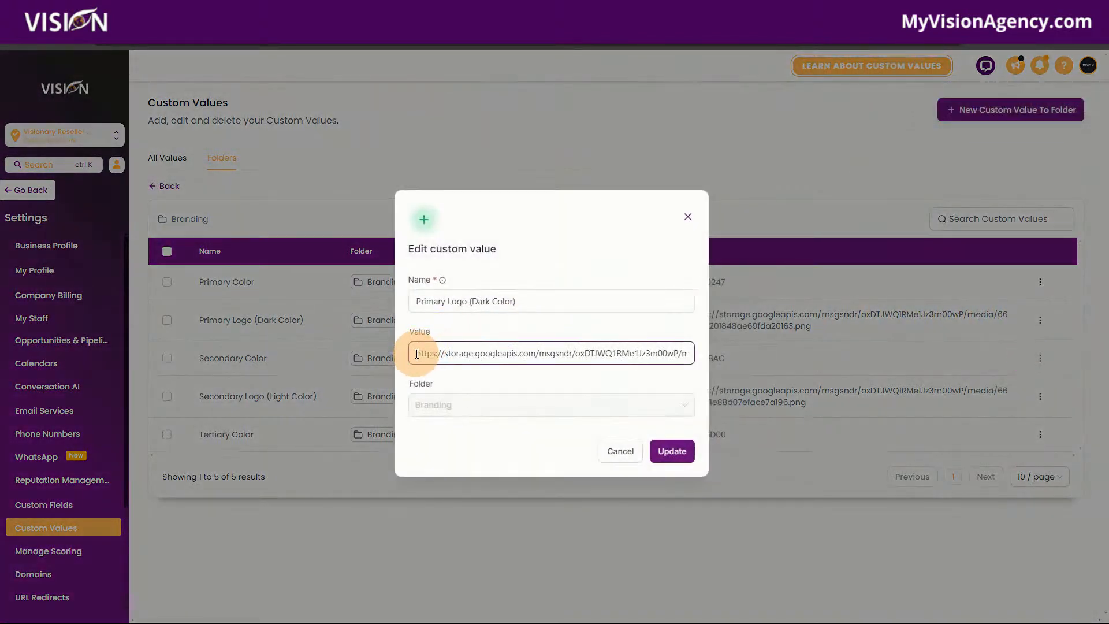
{"action": "left_click", "coordinate": [417, 353]}
{"action": "left_click", "coordinate": [686, 353]}
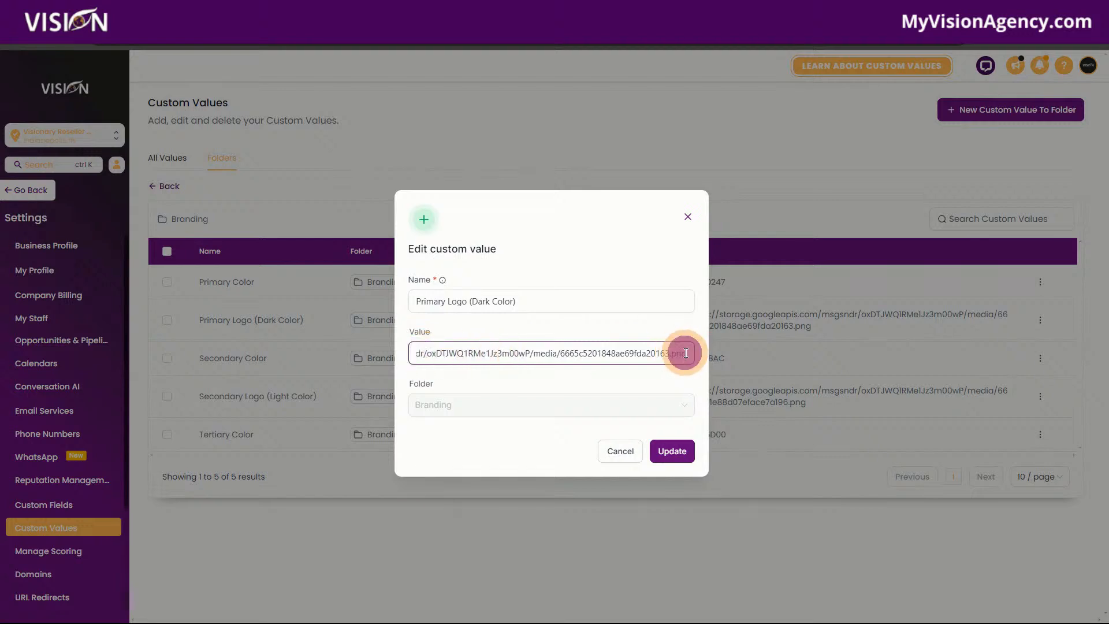
{"action": "left_click_drag", "start_coordinate": [685, 353], "coordinate": [379, 354]}
{"action": "key", "text": "ctrl+v"}
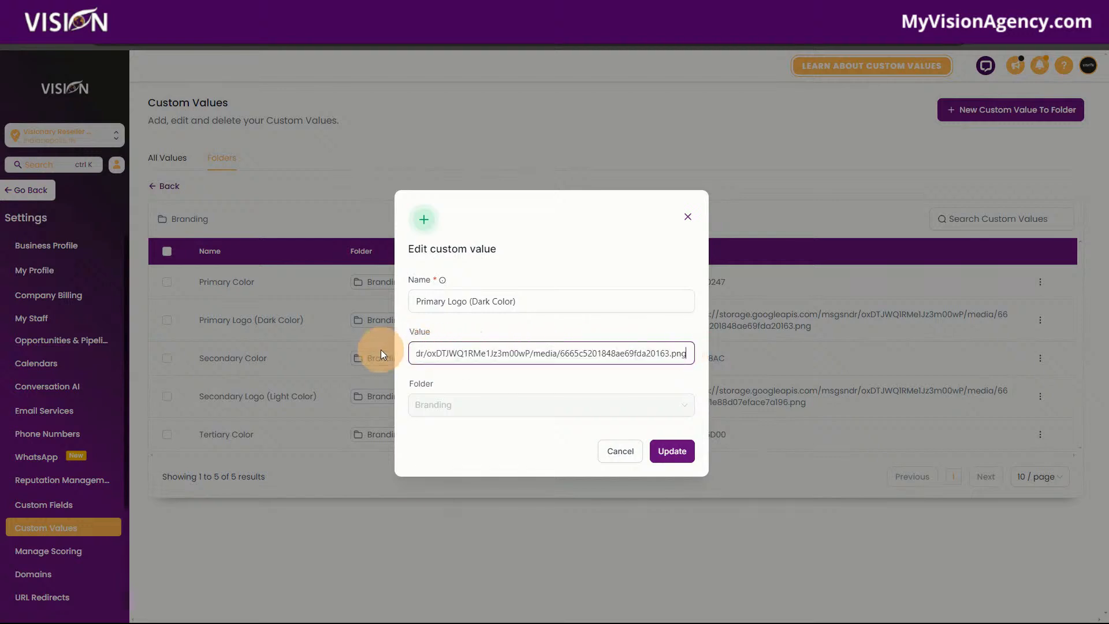
{"action": "left_click", "coordinate": [670, 449]}
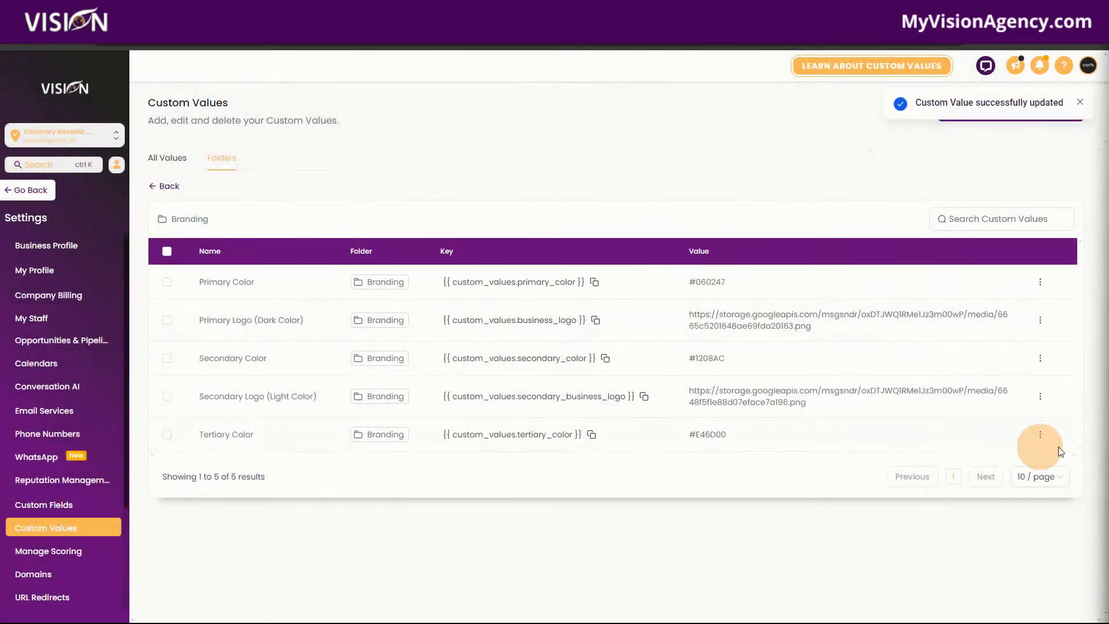
- Replace the value of Secondary Logo (Light Color) with the copied link of the white logo image, save it and leave the settings
{"action": "left_click", "coordinate": [1040, 397]}
{"action": "left_click", "coordinate": [1023, 437]}
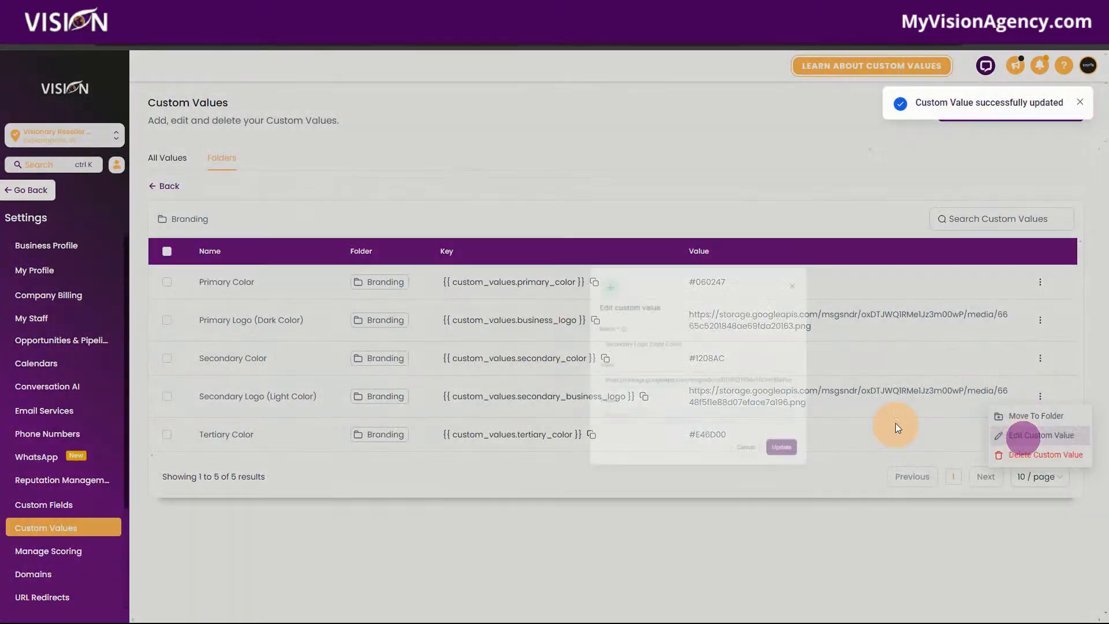
{"action": "left_click_drag", "start_coordinate": [413, 354], "coordinate": [773, 389]}
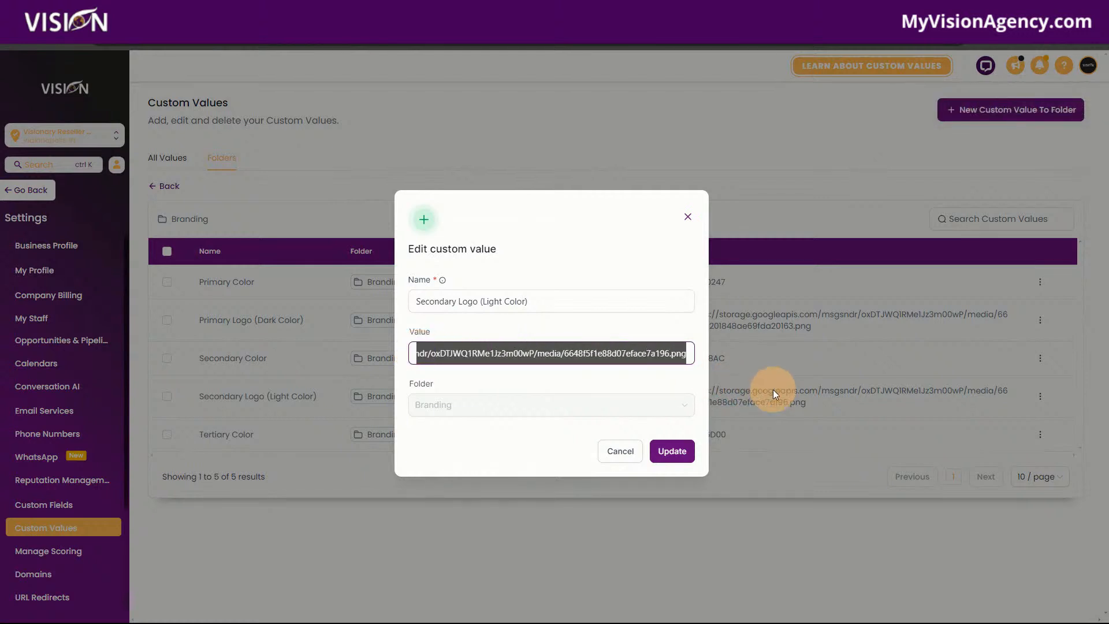
{"action": "left_click", "coordinate": [672, 450]}
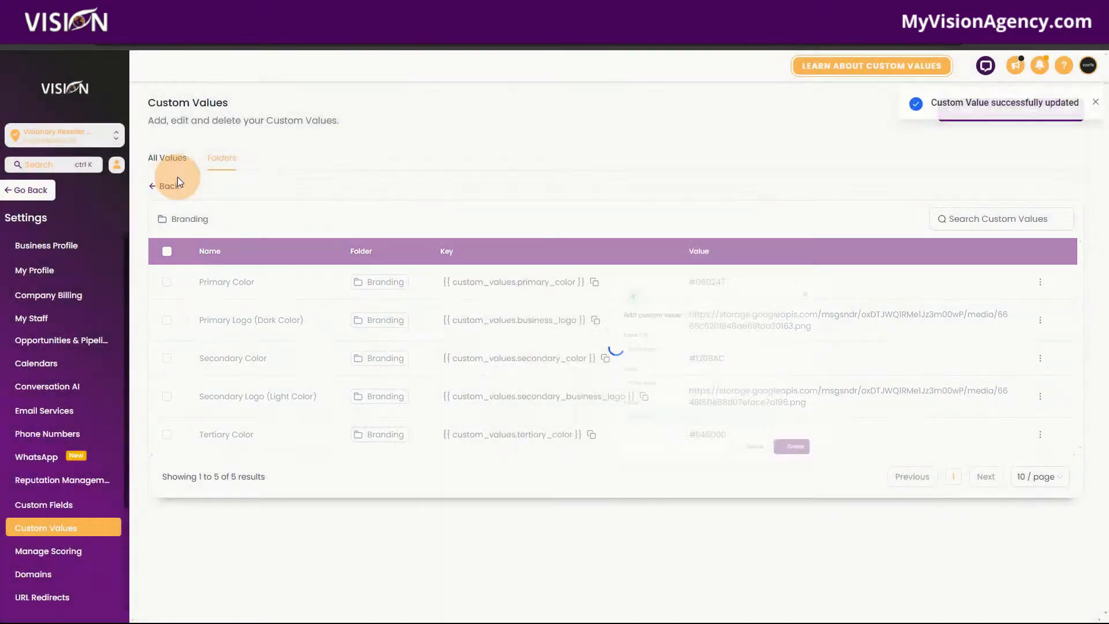
{"action": "left_click", "coordinate": [23, 196]}
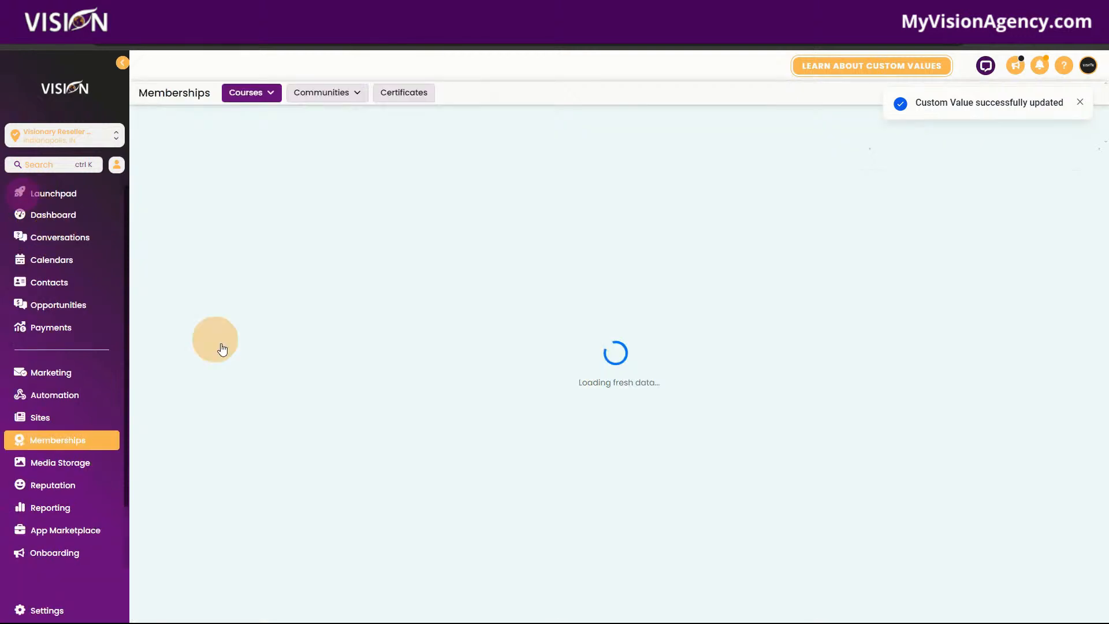
- Preview the Home page of the A.I. Ads Only 2 funnel in the Whitelabel A.I. Ads Resellers folder and check its branding down to the pricing plans
{"action": "left_click", "coordinate": [68, 419]}
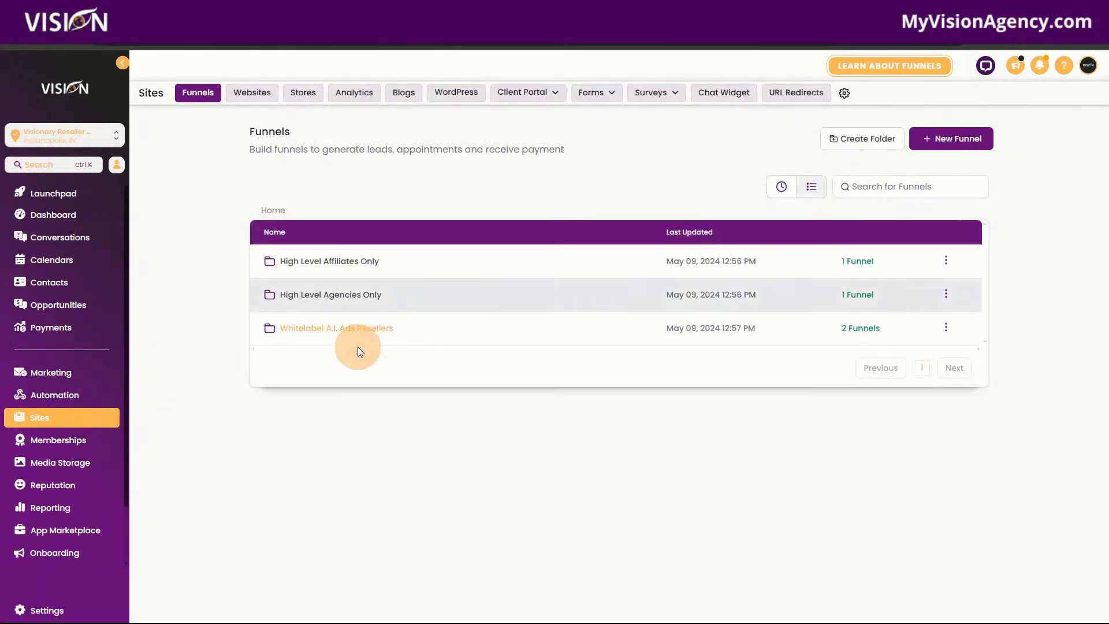
{"action": "left_click", "coordinate": [320, 332]}
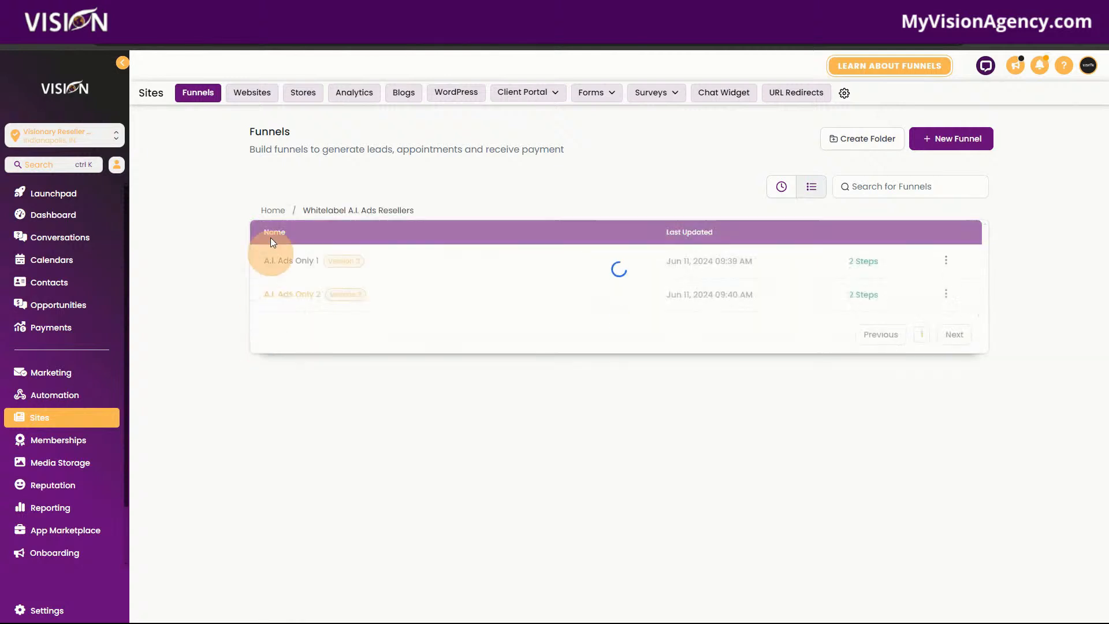
{"action": "left_click", "coordinate": [311, 300]}
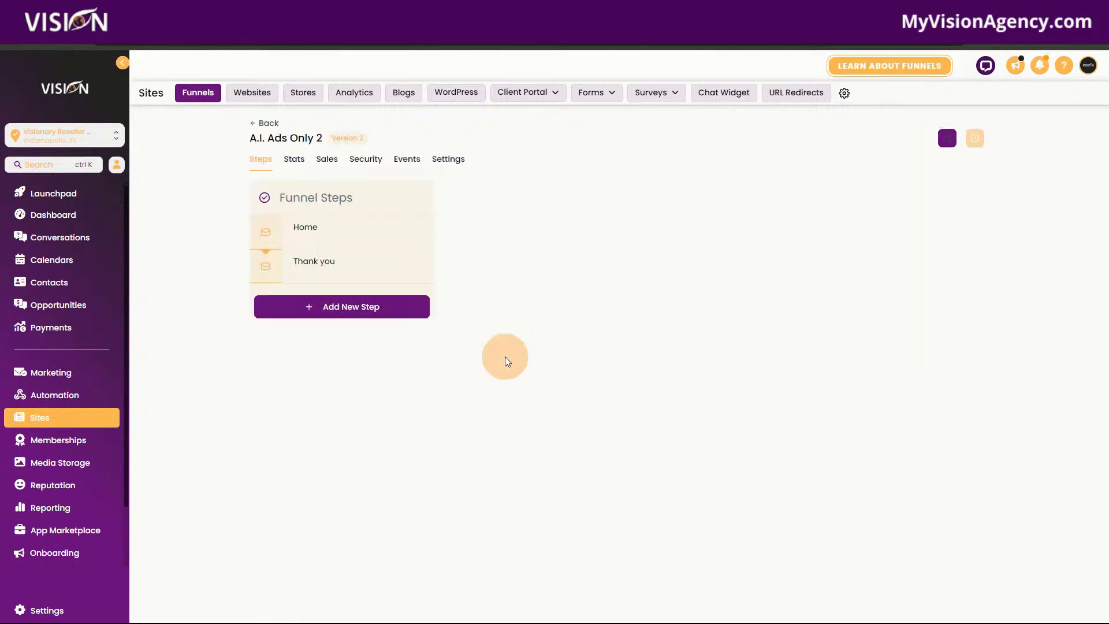
{"action": "left_click", "coordinate": [562, 426]}
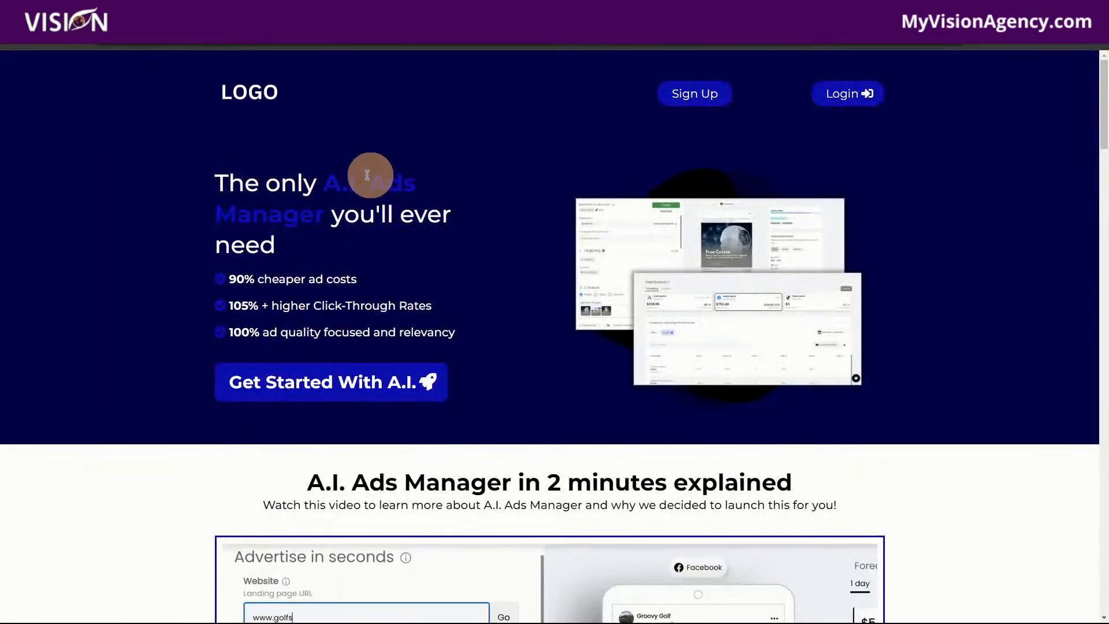
{"action": "scroll", "coordinate": [414, 405], "scroll_direction": "down", "scroll_amount": 20}
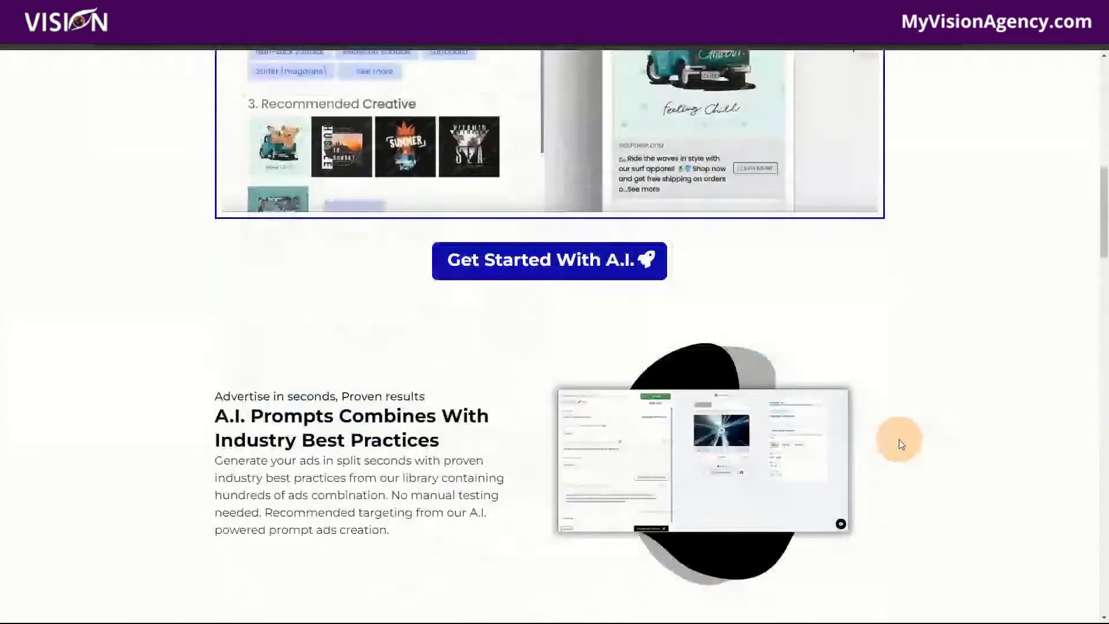
{"action": "scroll", "coordinate": [617, 475], "scroll_direction": "down", "scroll_amount": 5}
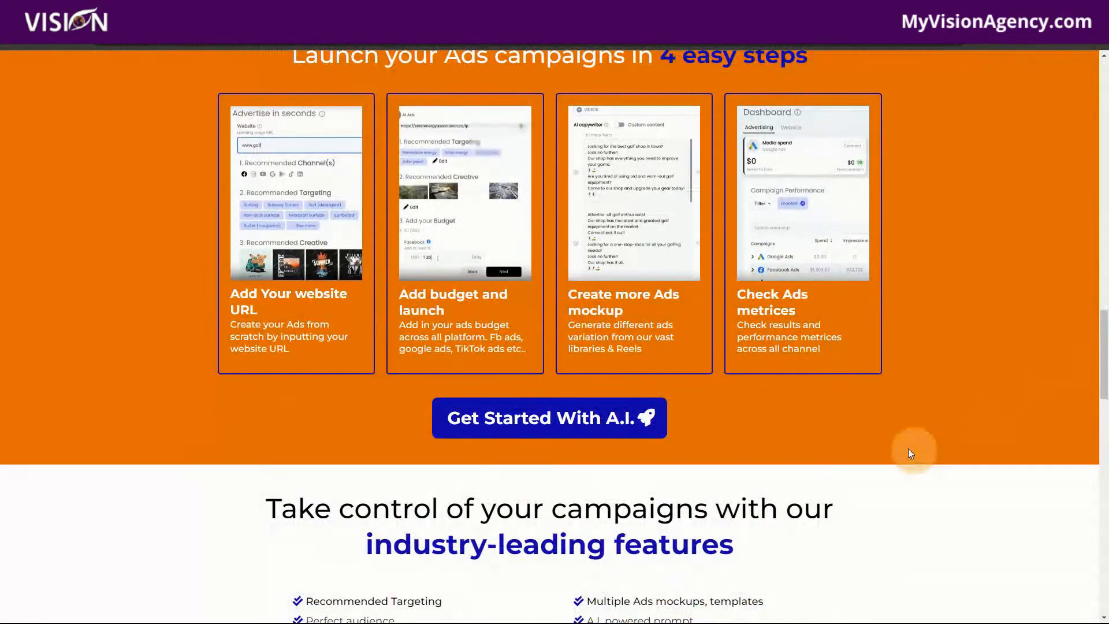
{"action": "scroll", "coordinate": [953, 449], "scroll_direction": "down", "scroll_amount": 6}
{"action": "scroll", "coordinate": [959, 443], "scroll_direction": "down", "scroll_amount": 12}
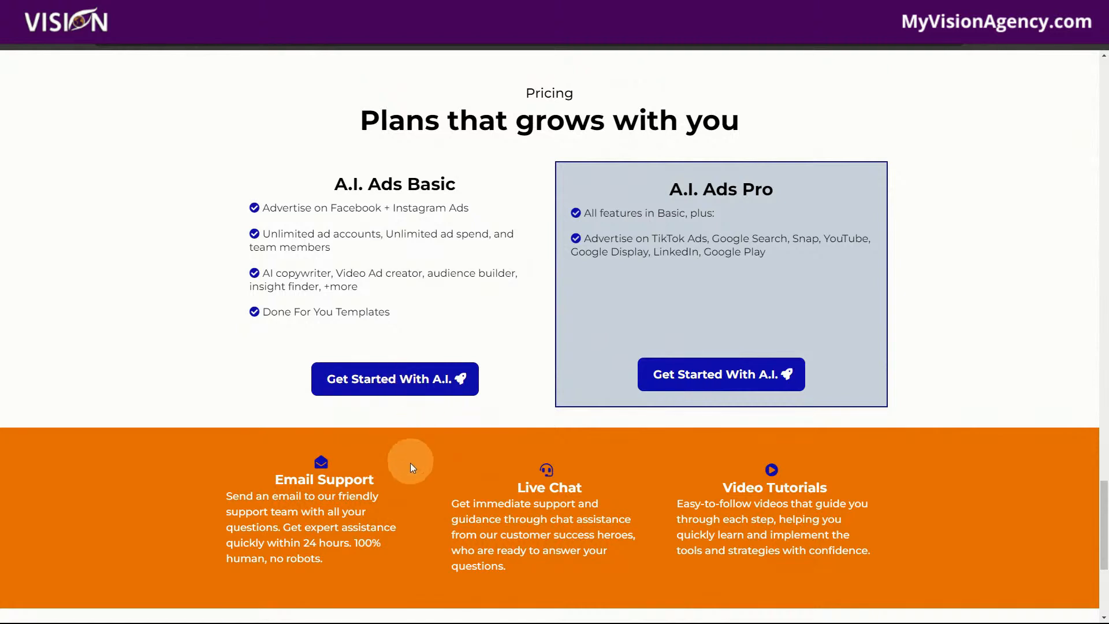
{"action": "left_click", "coordinate": [391, 383]}
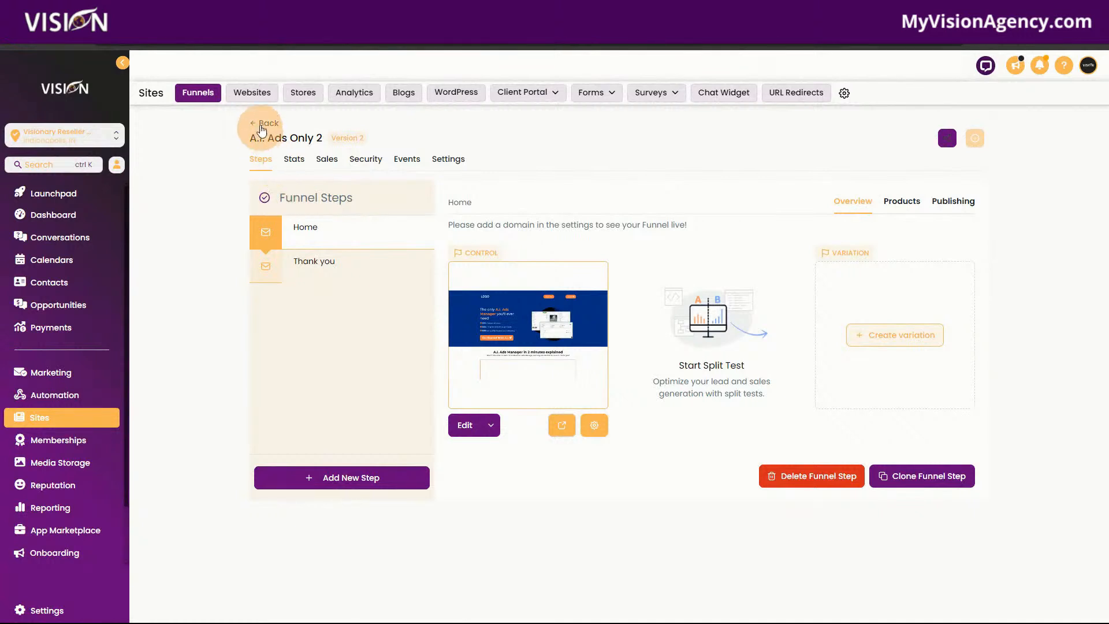
- Preview the Home page of the A.I. Ads Only 1 funnel to check its colors and logo, and close the preview
{"action": "left_click", "coordinate": [261, 123]}
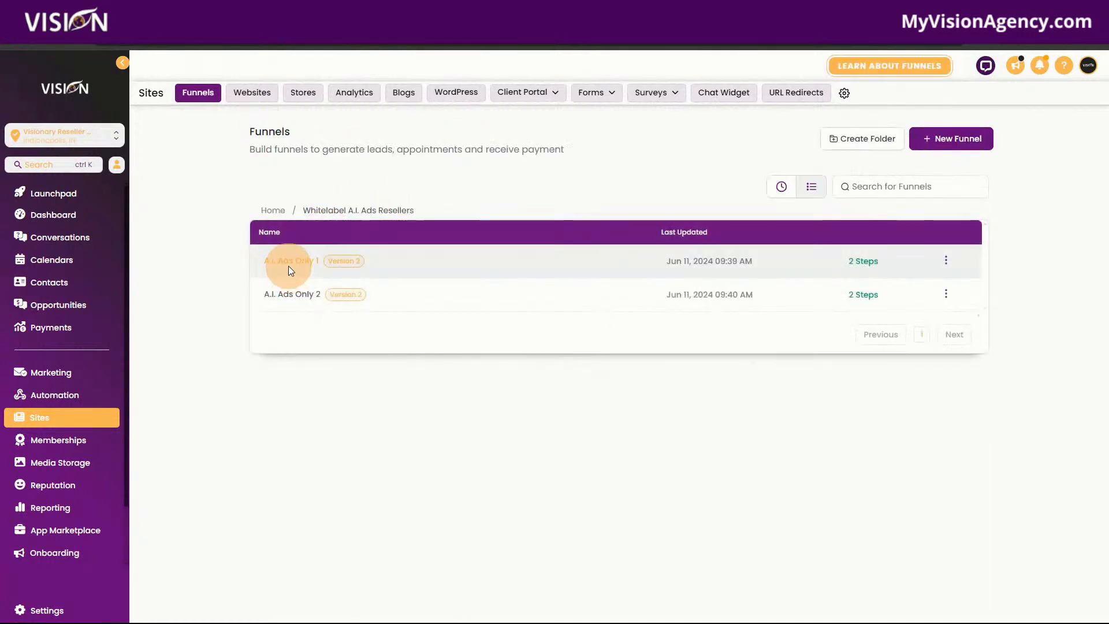
{"action": "left_click", "coordinate": [287, 260]}
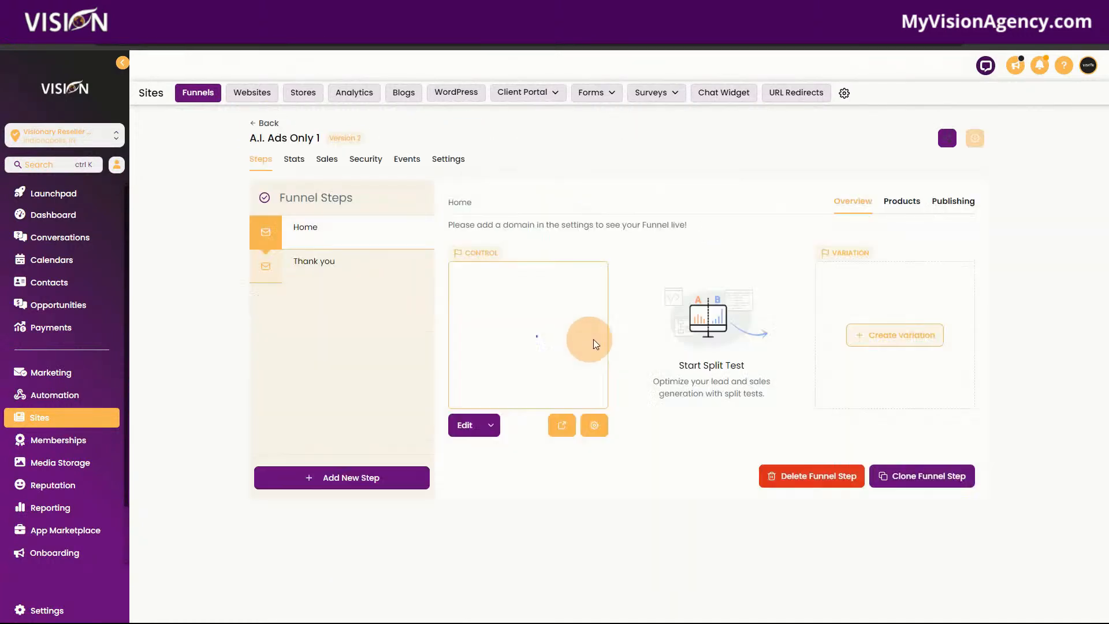
{"action": "left_click", "coordinate": [570, 420]}
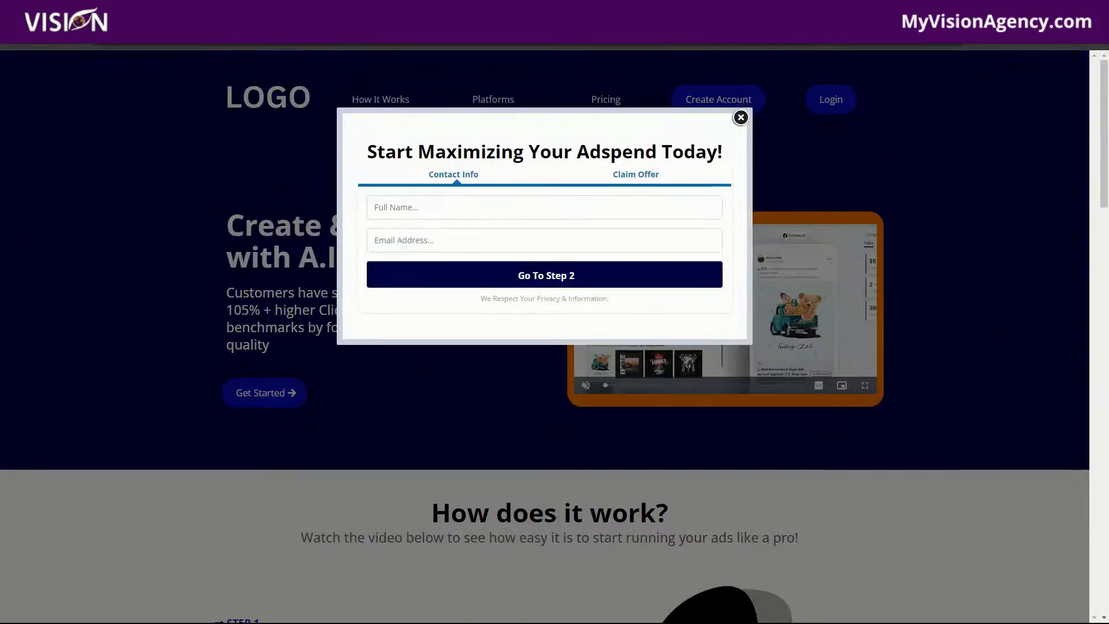
{"action": "left_click", "coordinate": [709, 12]}
- Preview the Home page of the Agency funnel in the High Level Agencies Only folder to check its branding, and close the preview
{"action": "left_click", "coordinate": [268, 125]}
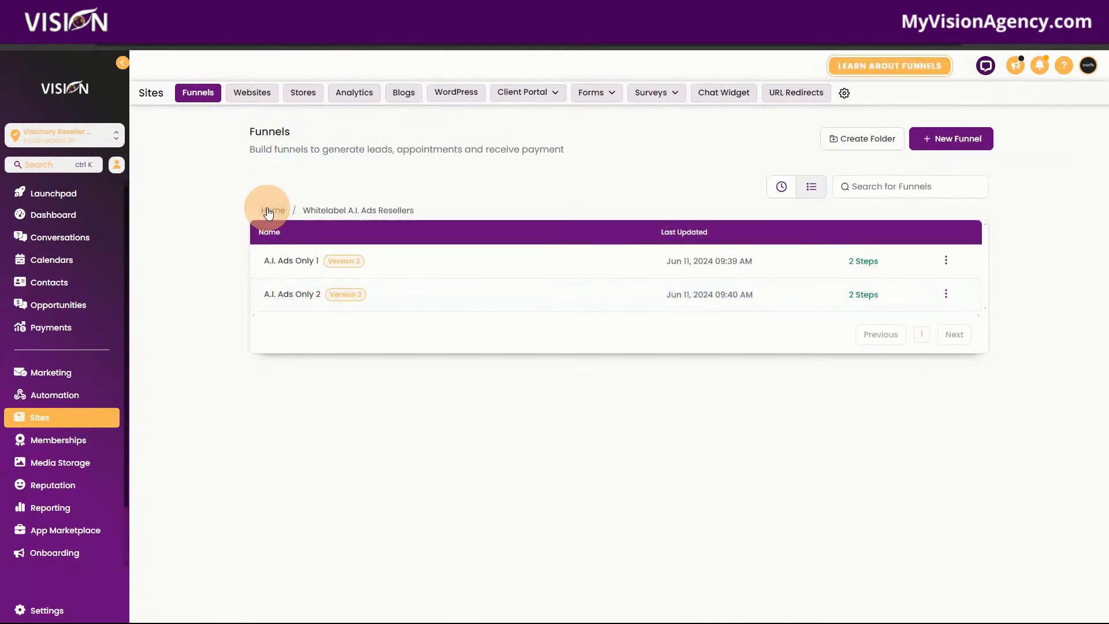
{"action": "left_click", "coordinate": [269, 211]}
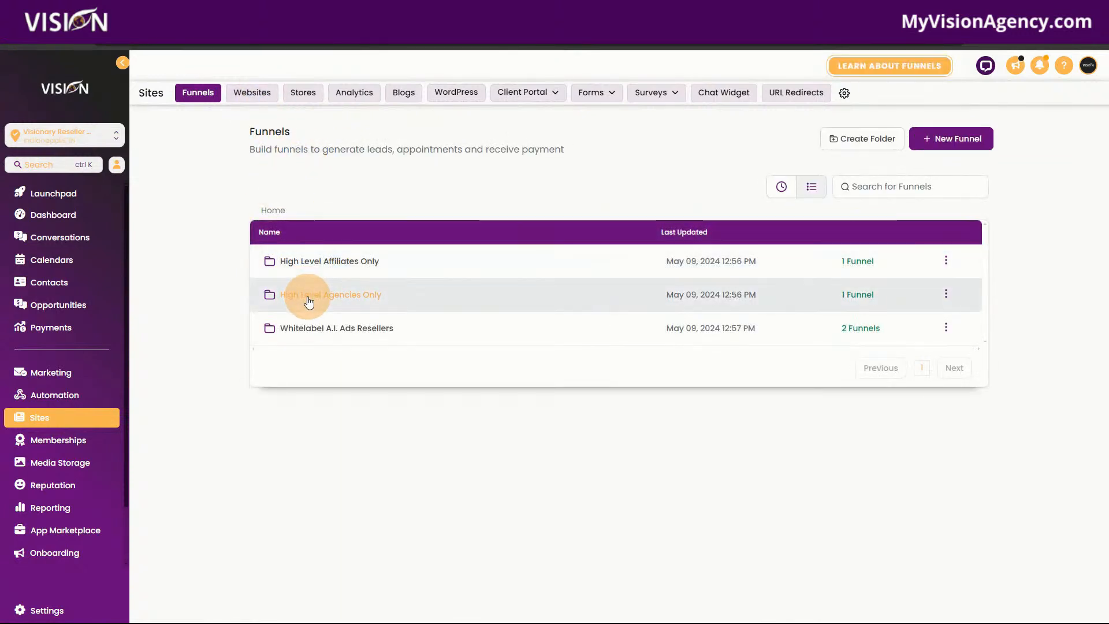
{"action": "left_click", "coordinate": [309, 297]}
{"action": "left_click", "coordinate": [273, 262]}
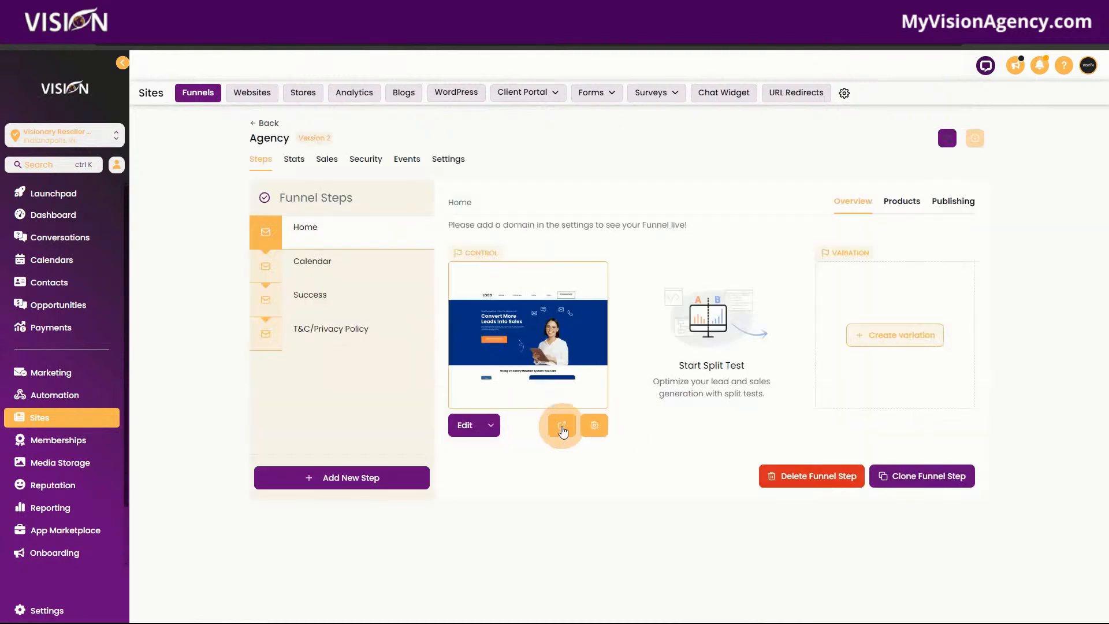
{"action": "left_click", "coordinate": [562, 427]}
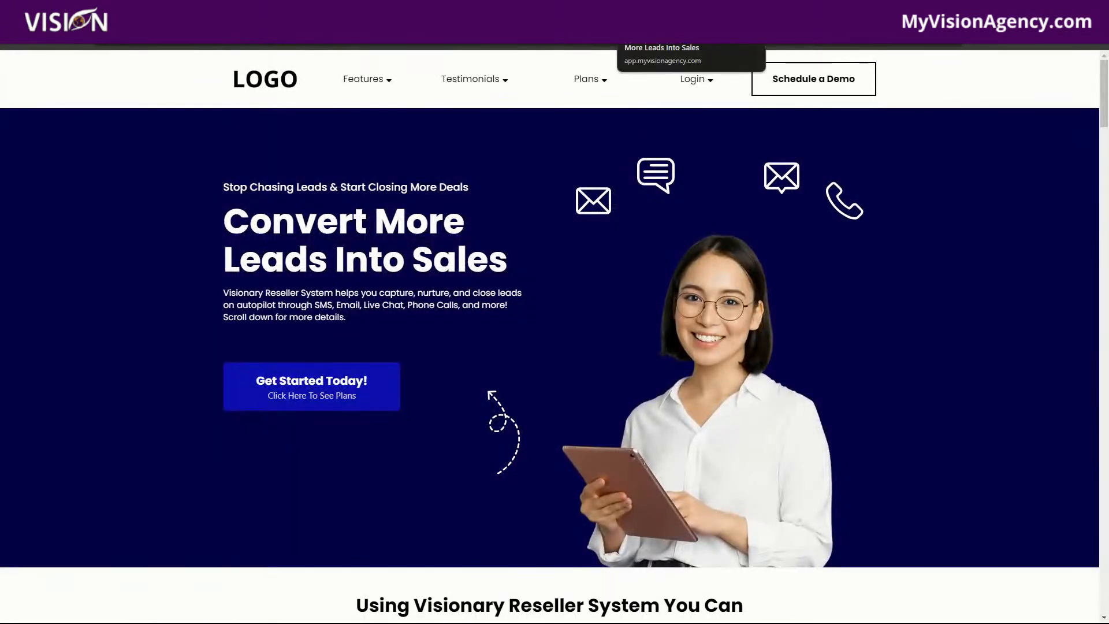
{"action": "left_click", "coordinate": [750, 12]}
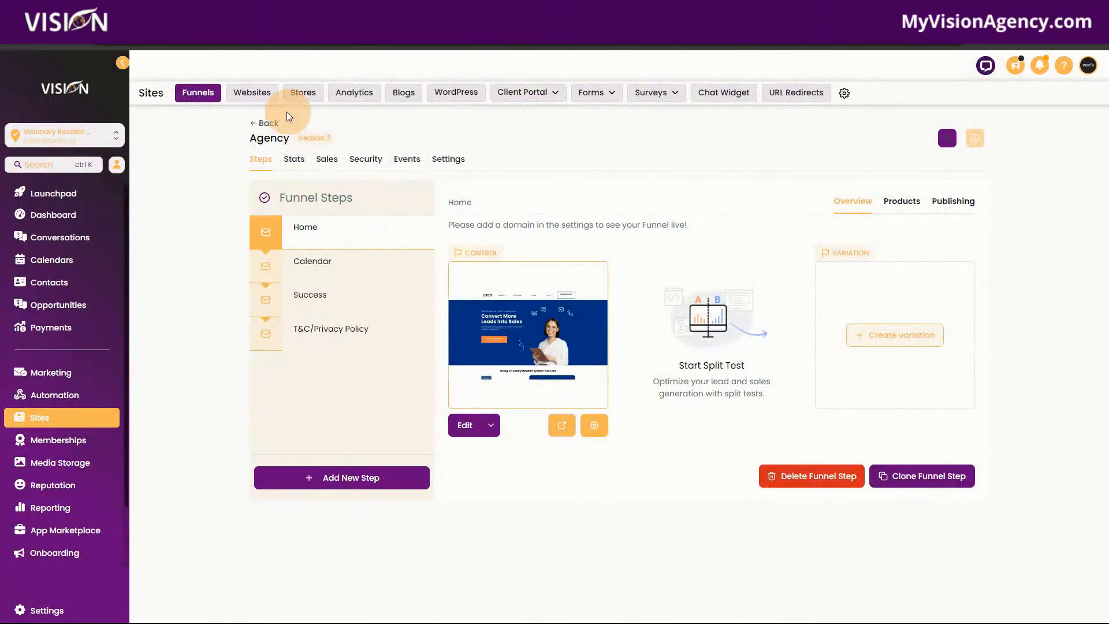
- Preview the A2P Compliance page of the A.I. Scripts website to check its colors and logo, and close the preview
{"action": "left_click", "coordinate": [252, 93]}
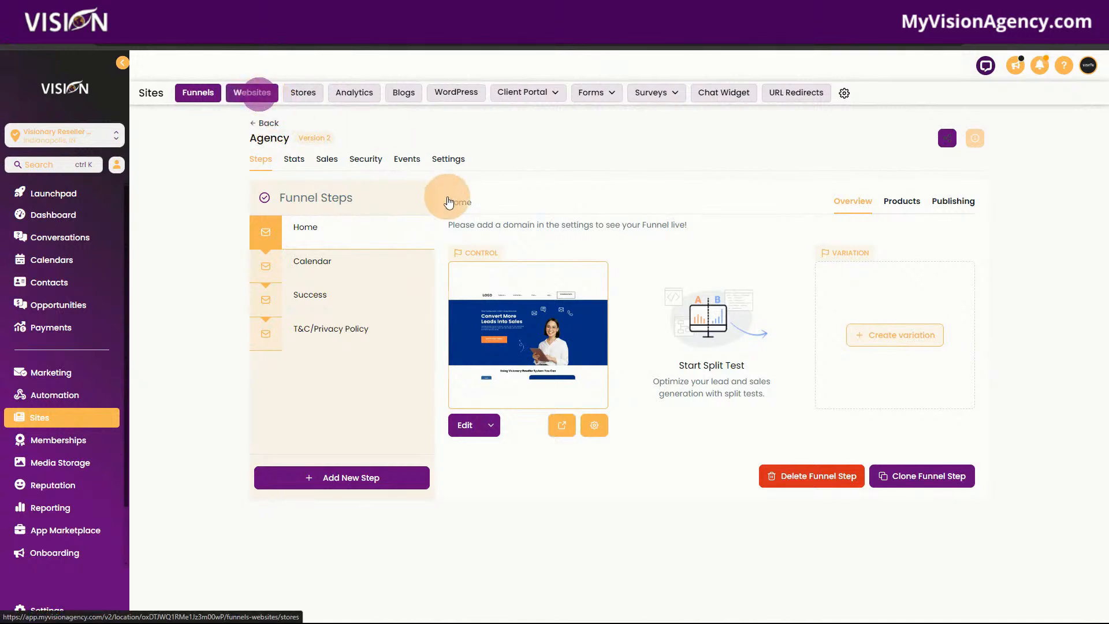
{"action": "left_click", "coordinate": [292, 258]}
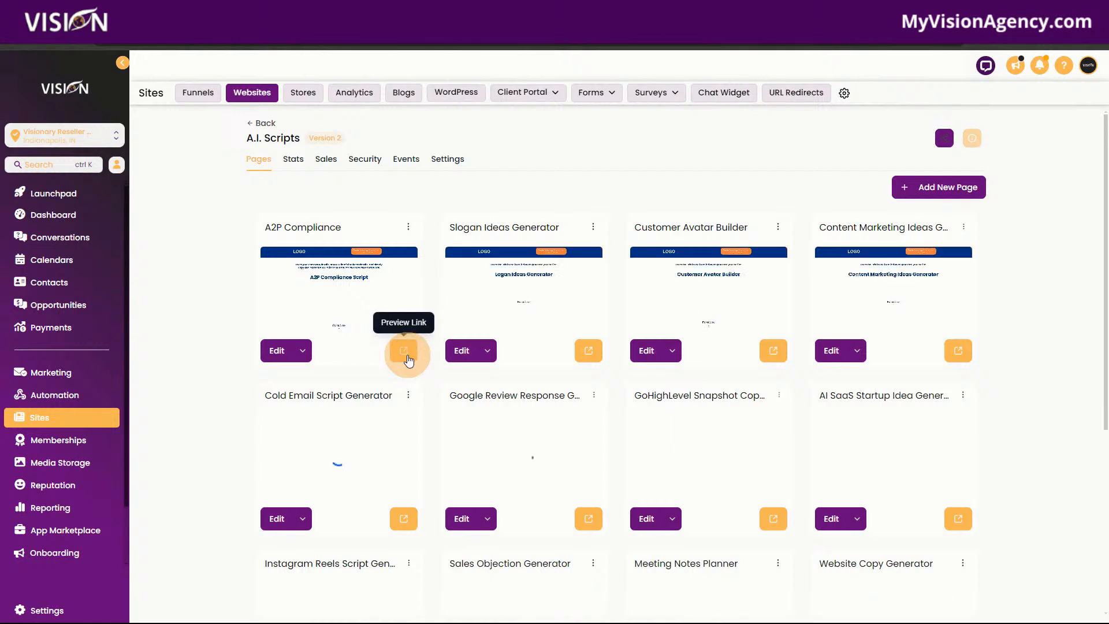
{"action": "left_click", "coordinate": [407, 353]}
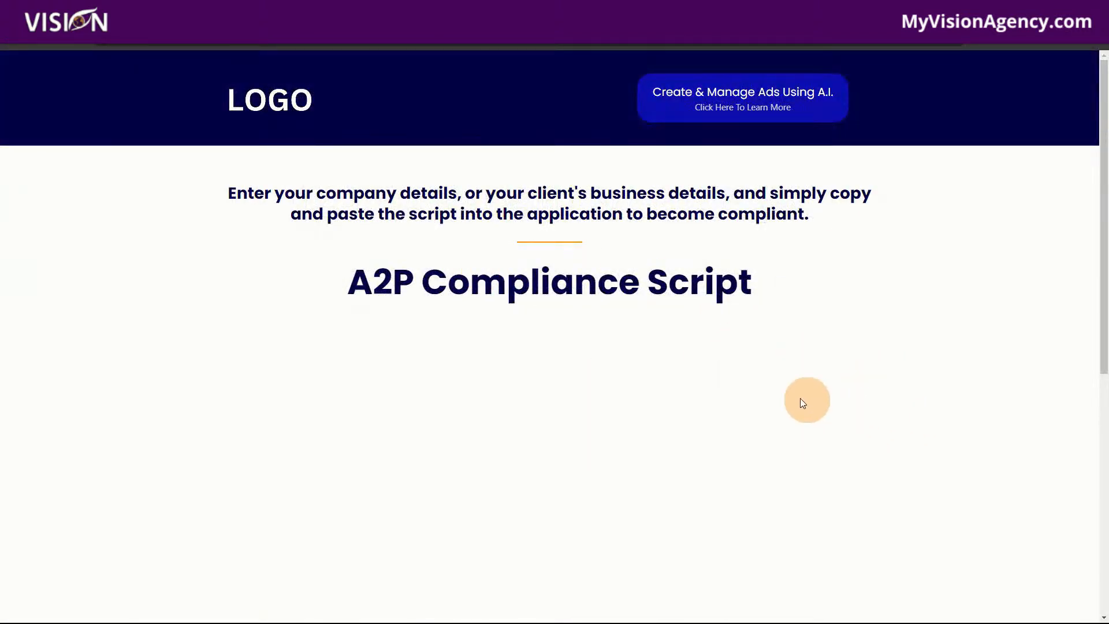
{"action": "scroll", "coordinate": [636, 419], "scroll_direction": "down", "scroll_amount": 4}
{"action": "scroll", "coordinate": [855, 448], "scroll_direction": "up", "scroll_amount": 4}
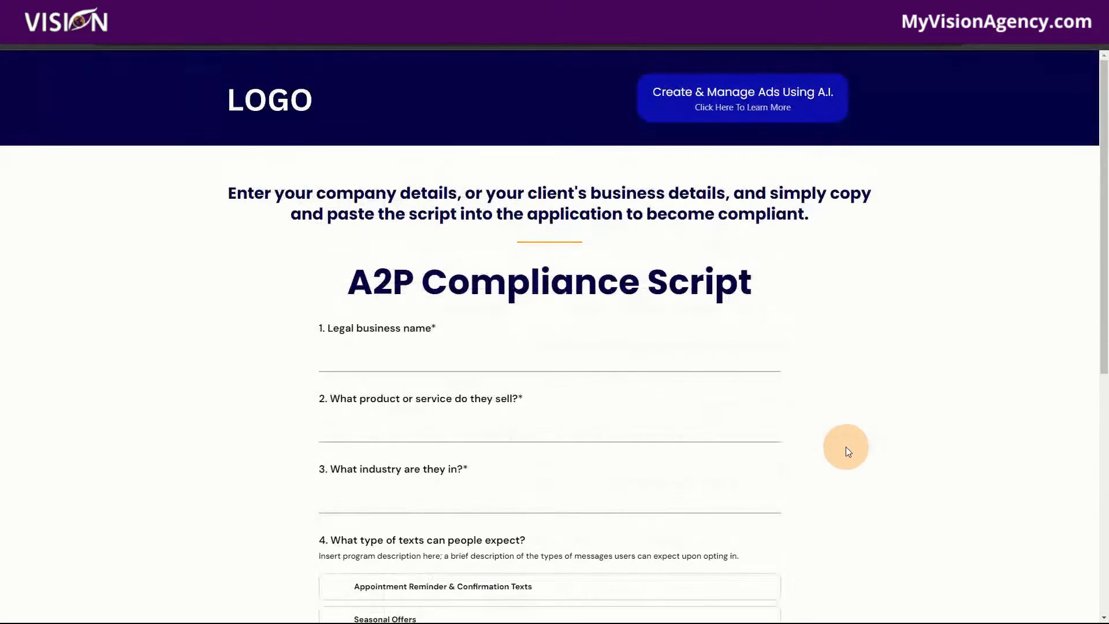
{"action": "left_click", "coordinate": [635, 11]}
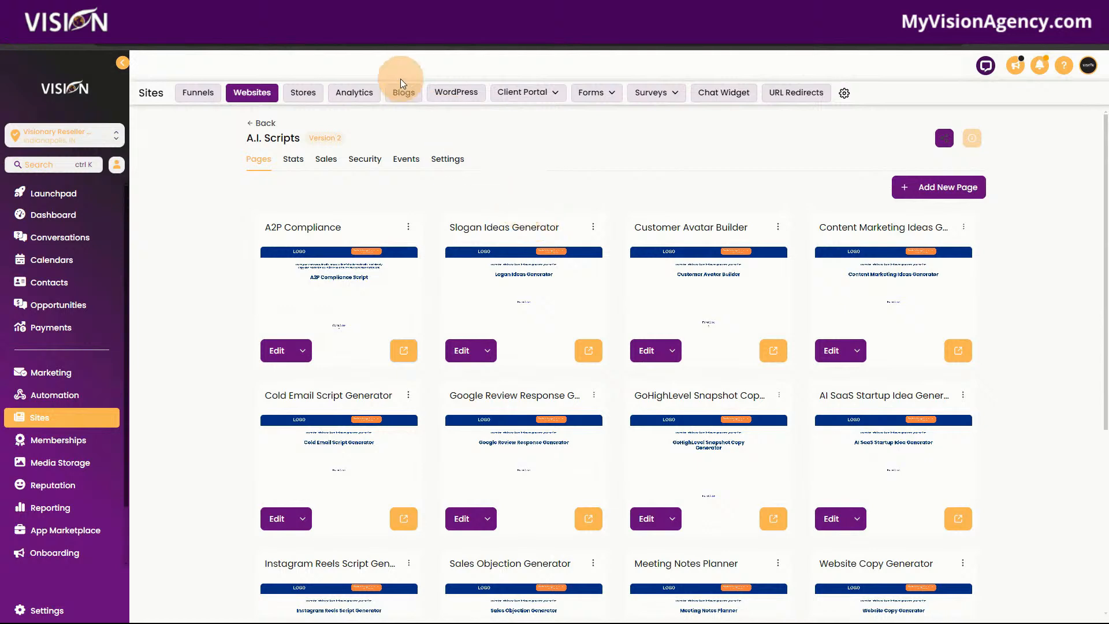
- Switch to the My Vision Agency links page and show the coaching program page with its client and affiliate join options
{"action": "left_click", "coordinate": [363, 10]}
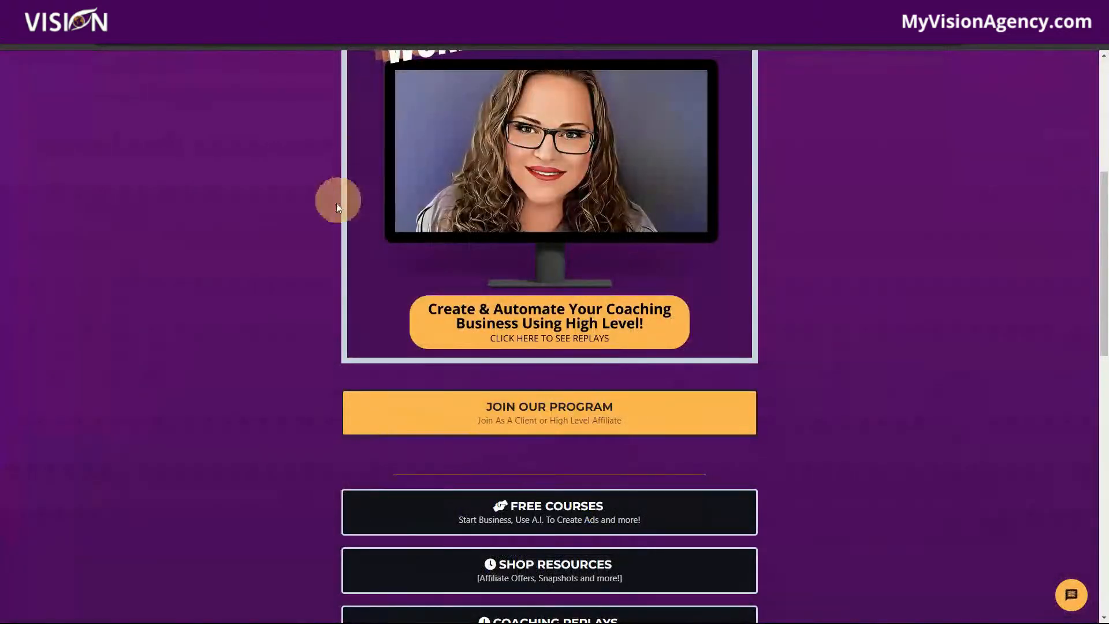
{"action": "scroll", "coordinate": [189, 371], "scroll_direction": "up", "scroll_amount": 3}
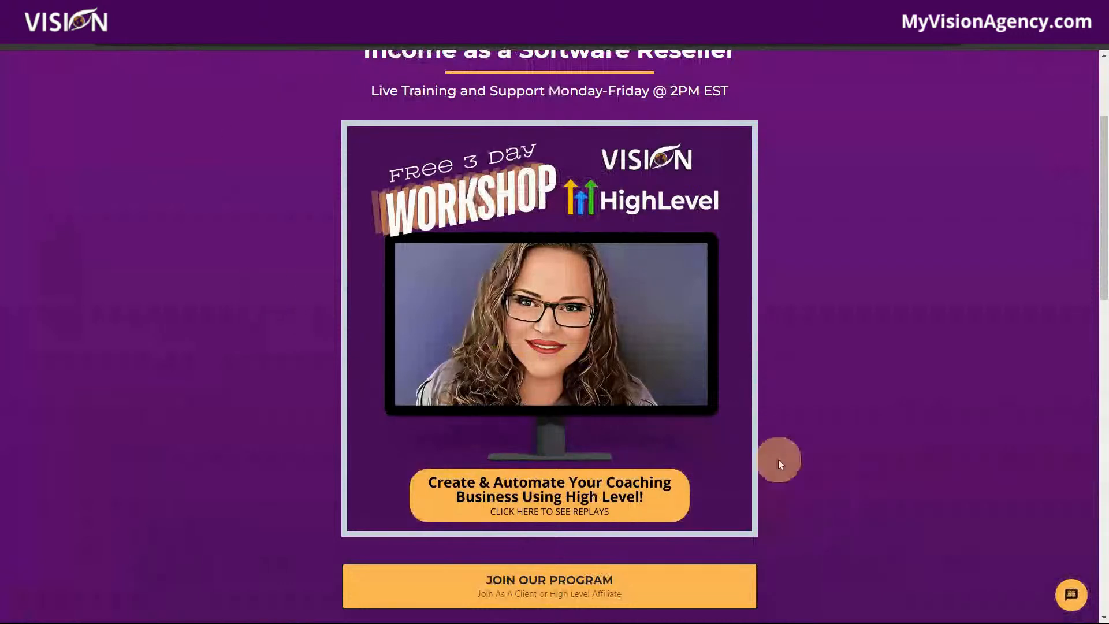
{"action": "scroll", "coordinate": [778, 459], "scroll_direction": "down", "scroll_amount": 4}
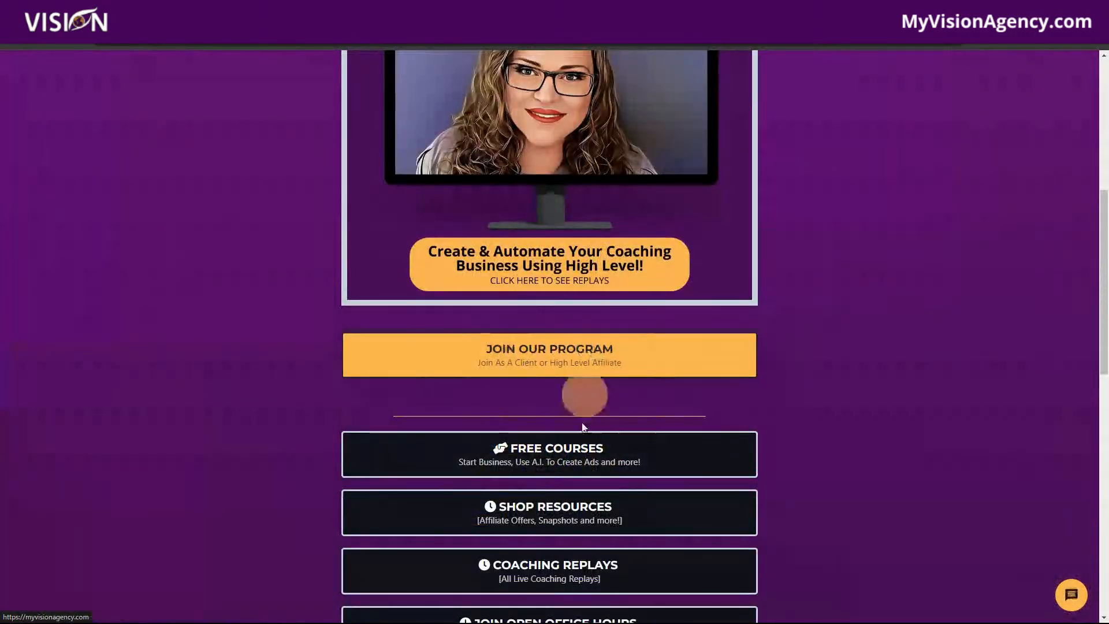
{"action": "left_click", "coordinate": [531, 10]}
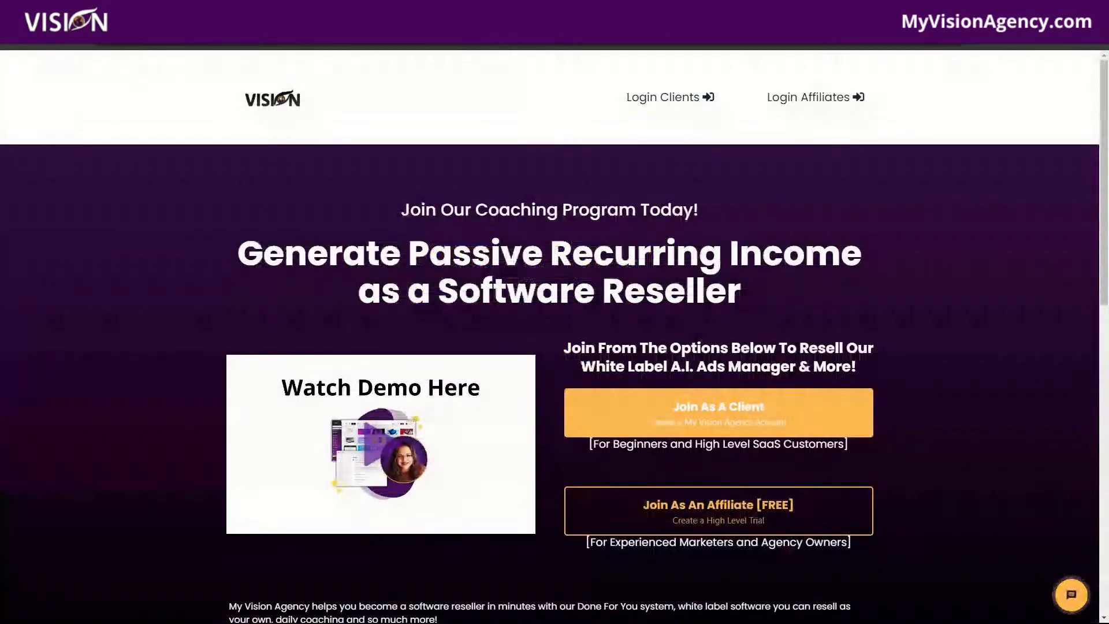
{"action": "scroll", "coordinate": [963, 448], "scroll_direction": "down", "scroll_amount": 1}
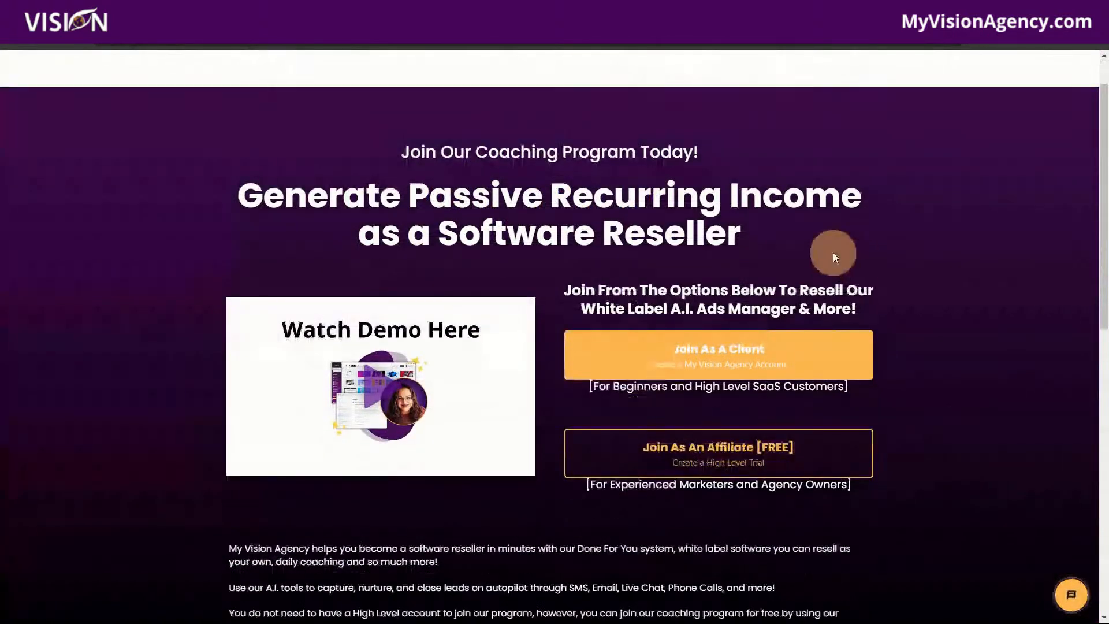